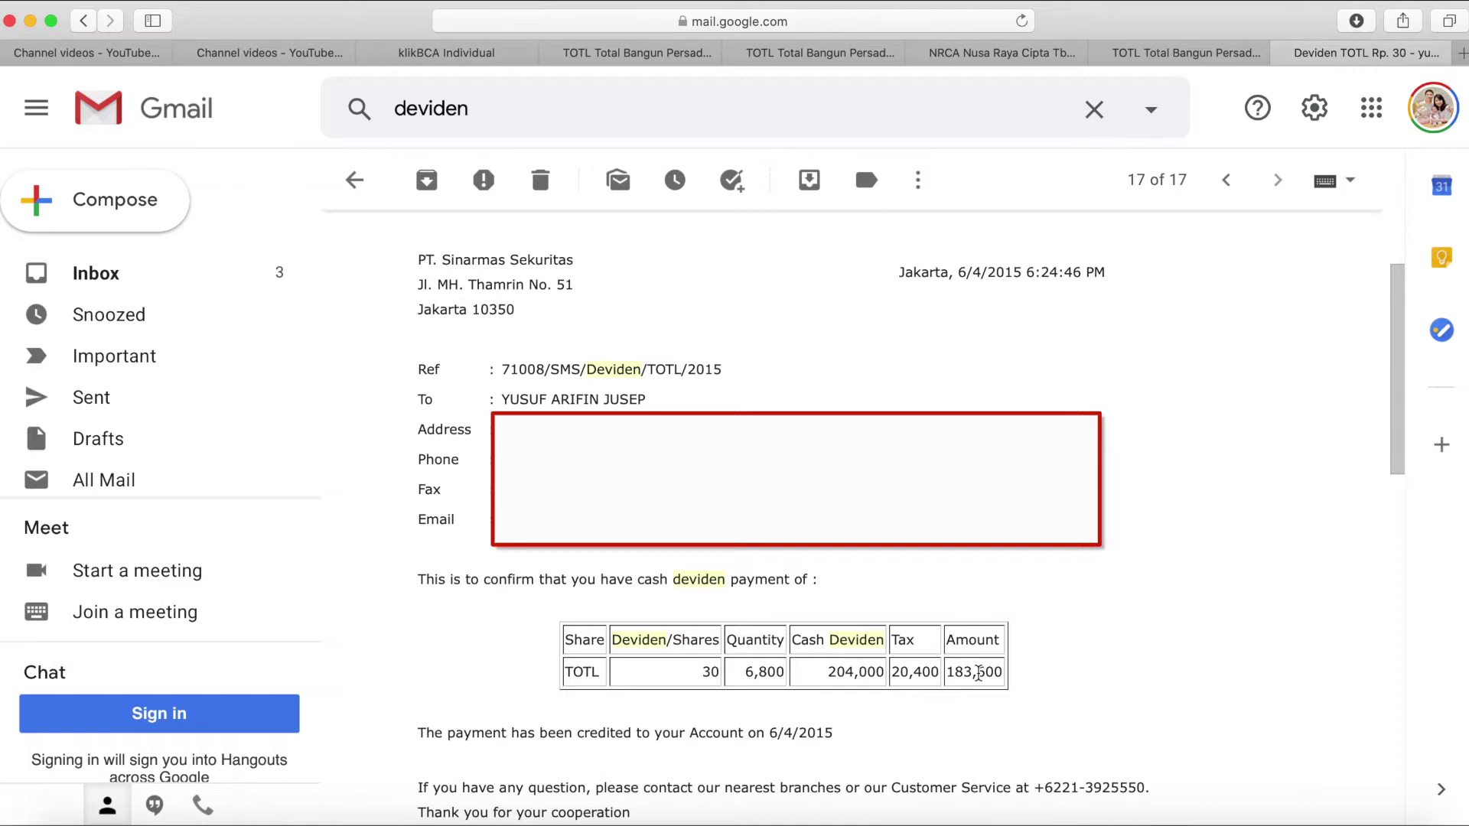
# Switch to the Saham workbook in Excel and review the dates, buy price and net profit of the TOTL trade in row 1.
pyautogui.click(1094, 819)
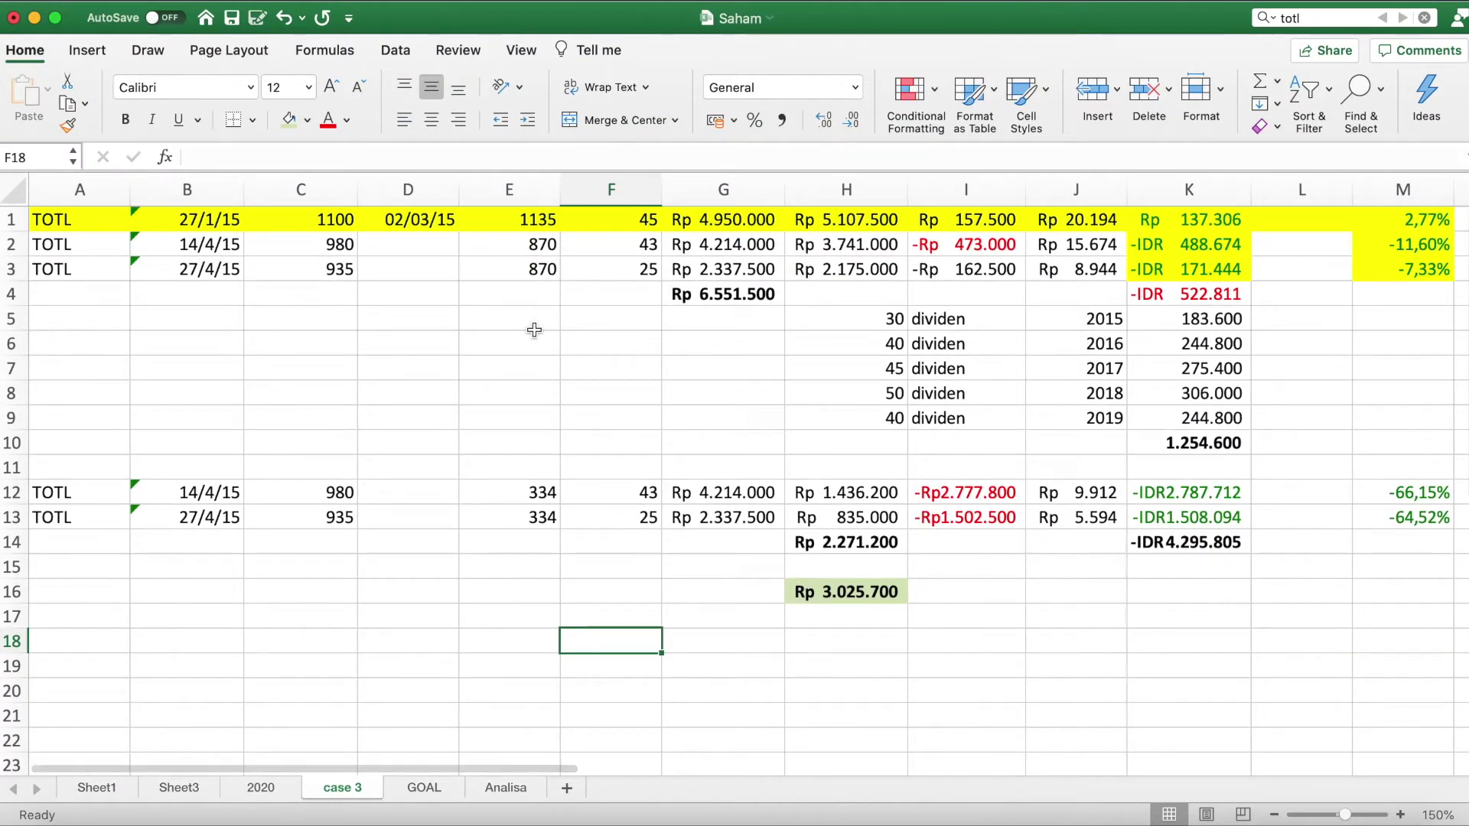
pyautogui.click(207, 222)
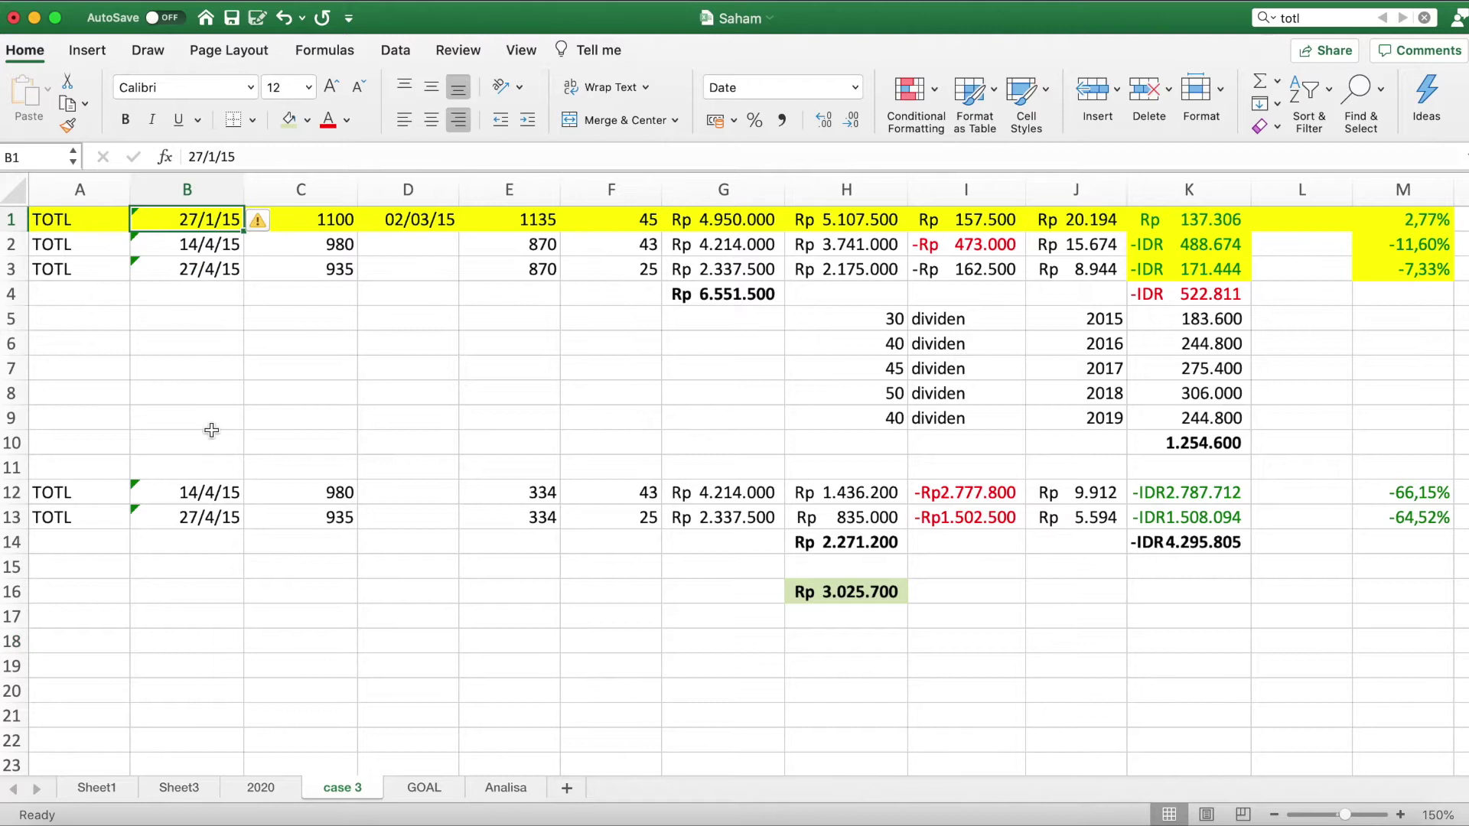
pyautogui.click(327, 223)
pyautogui.click(376, 358)
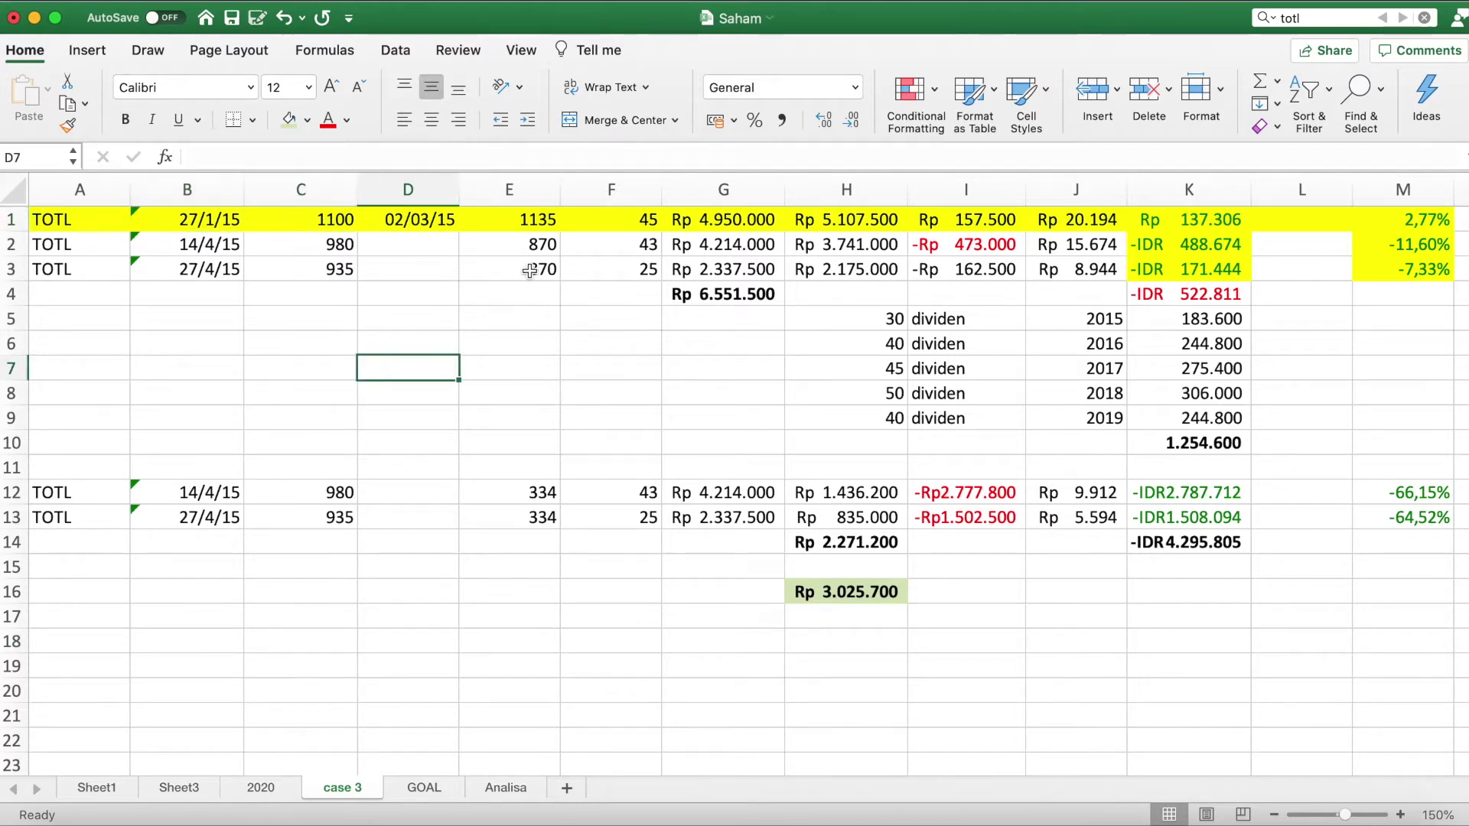
pyautogui.click(421, 226)
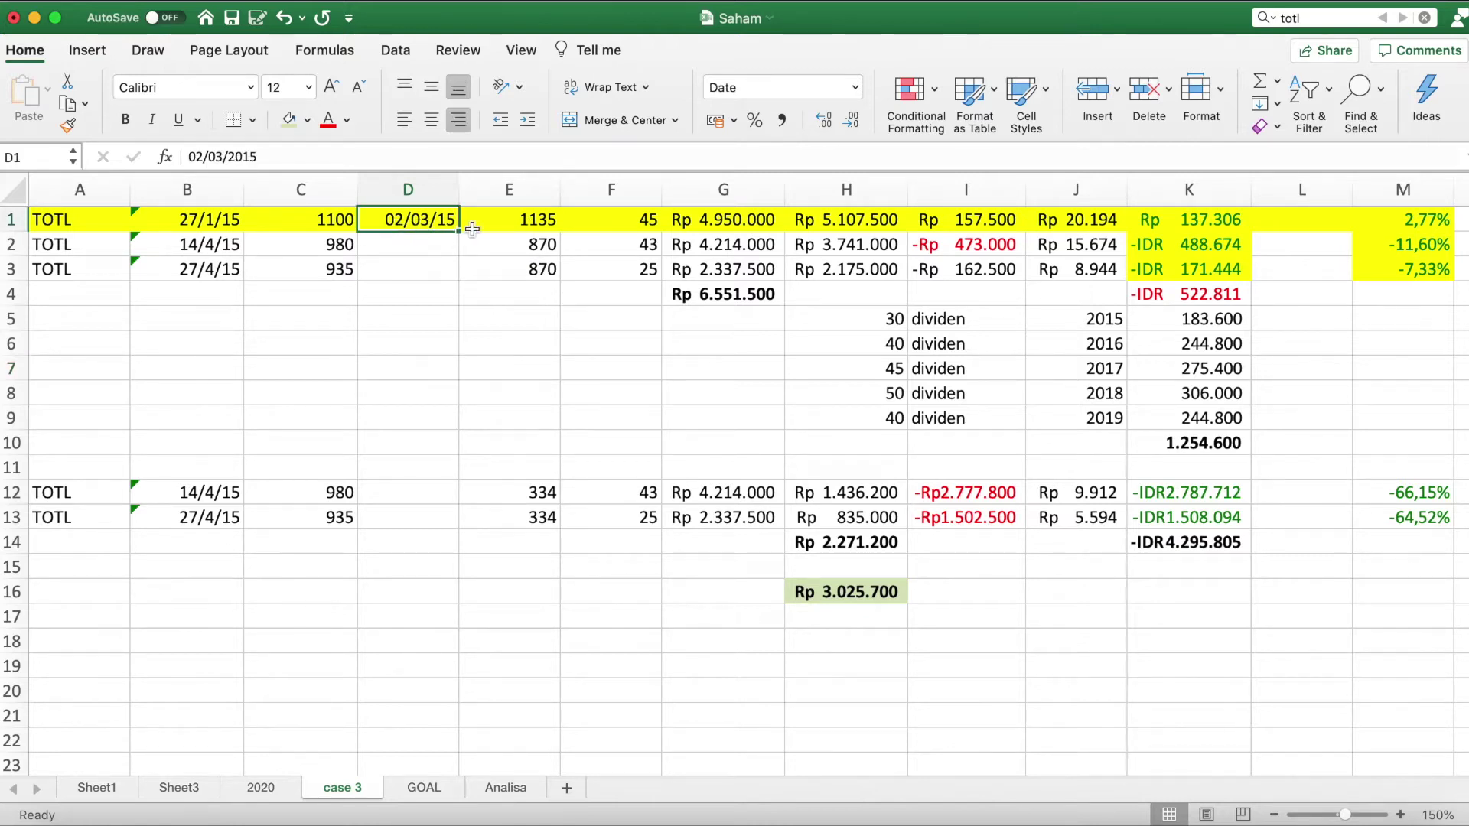
pyautogui.click(1186, 223)
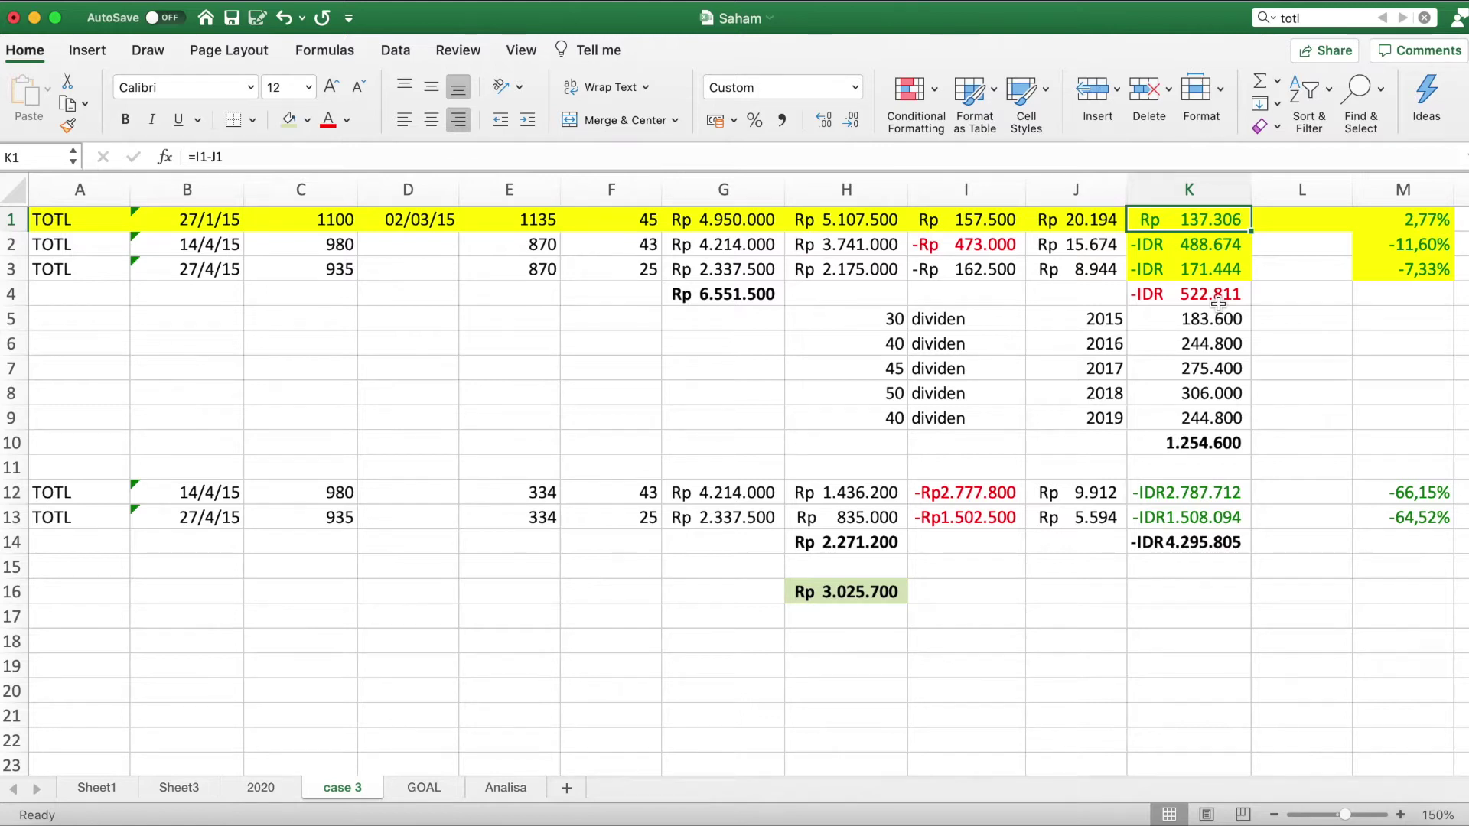
# Review the TOTL purchase in row 2, checking its buy price, empty sell date, closing price, net loss and loss percentage.
pyautogui.click(342, 247)
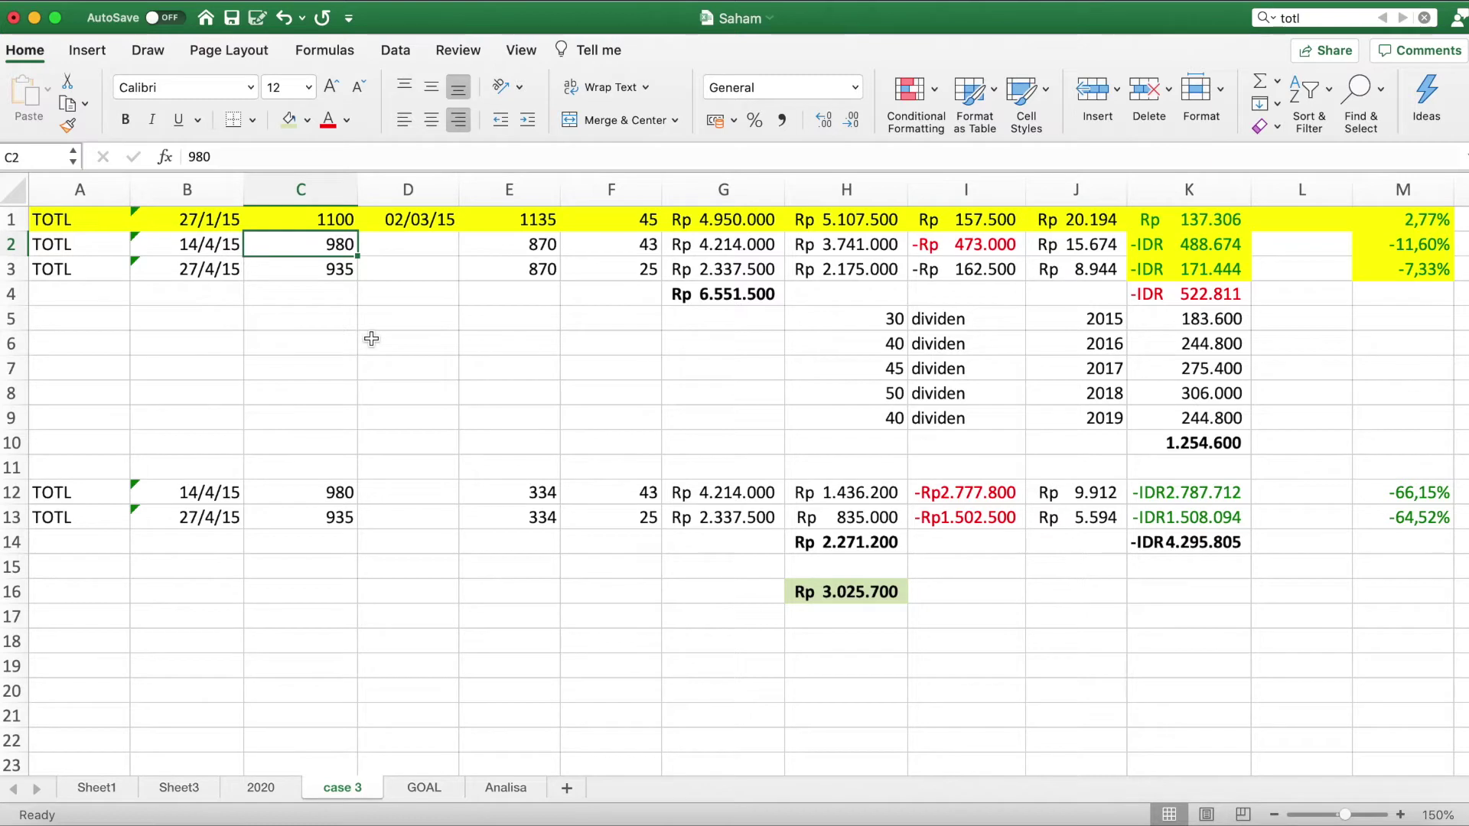
pyautogui.moveTo(426, 247); pyautogui.dragTo(430, 273)
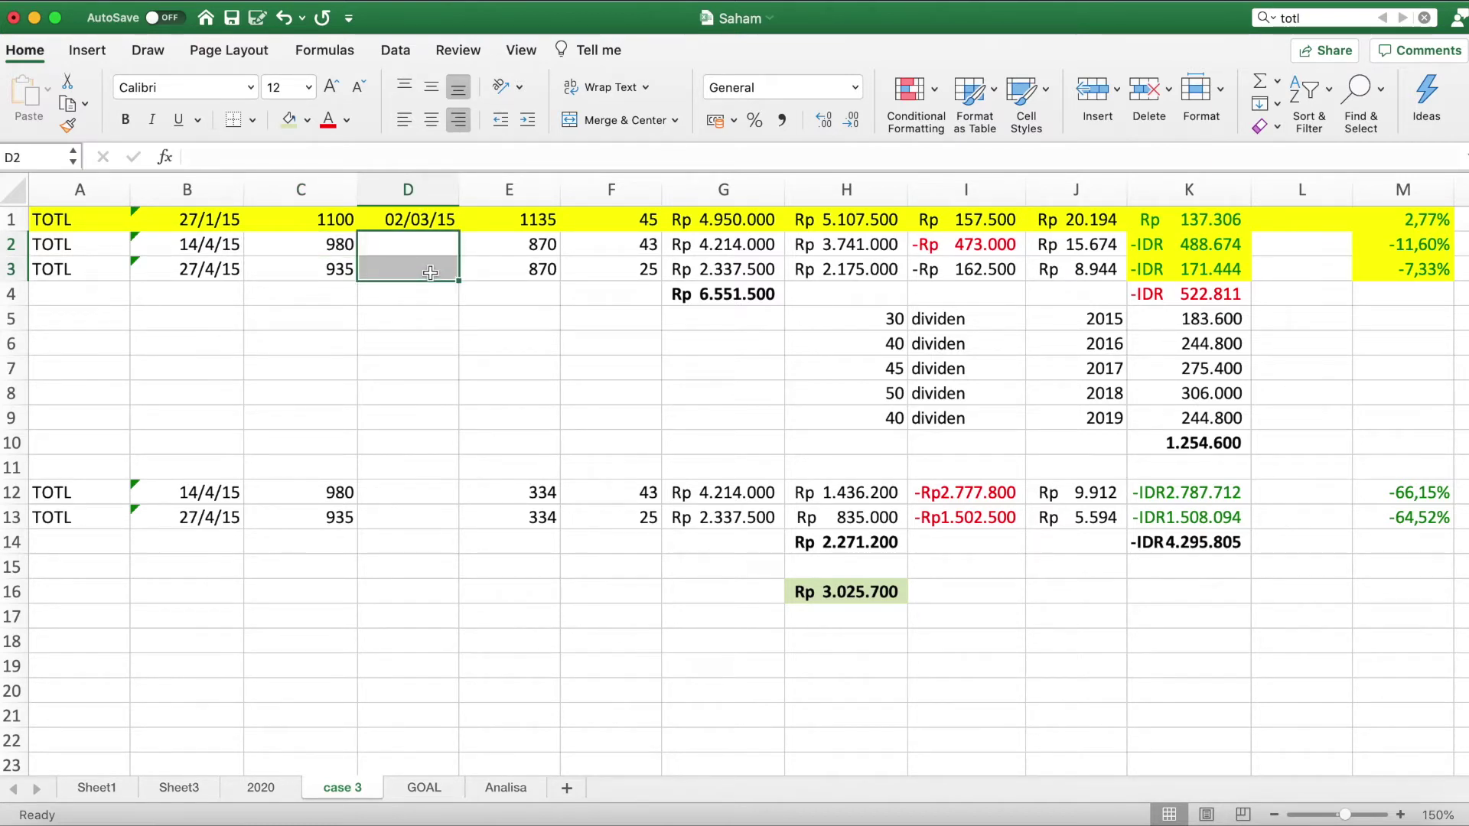
pyautogui.click(541, 246)
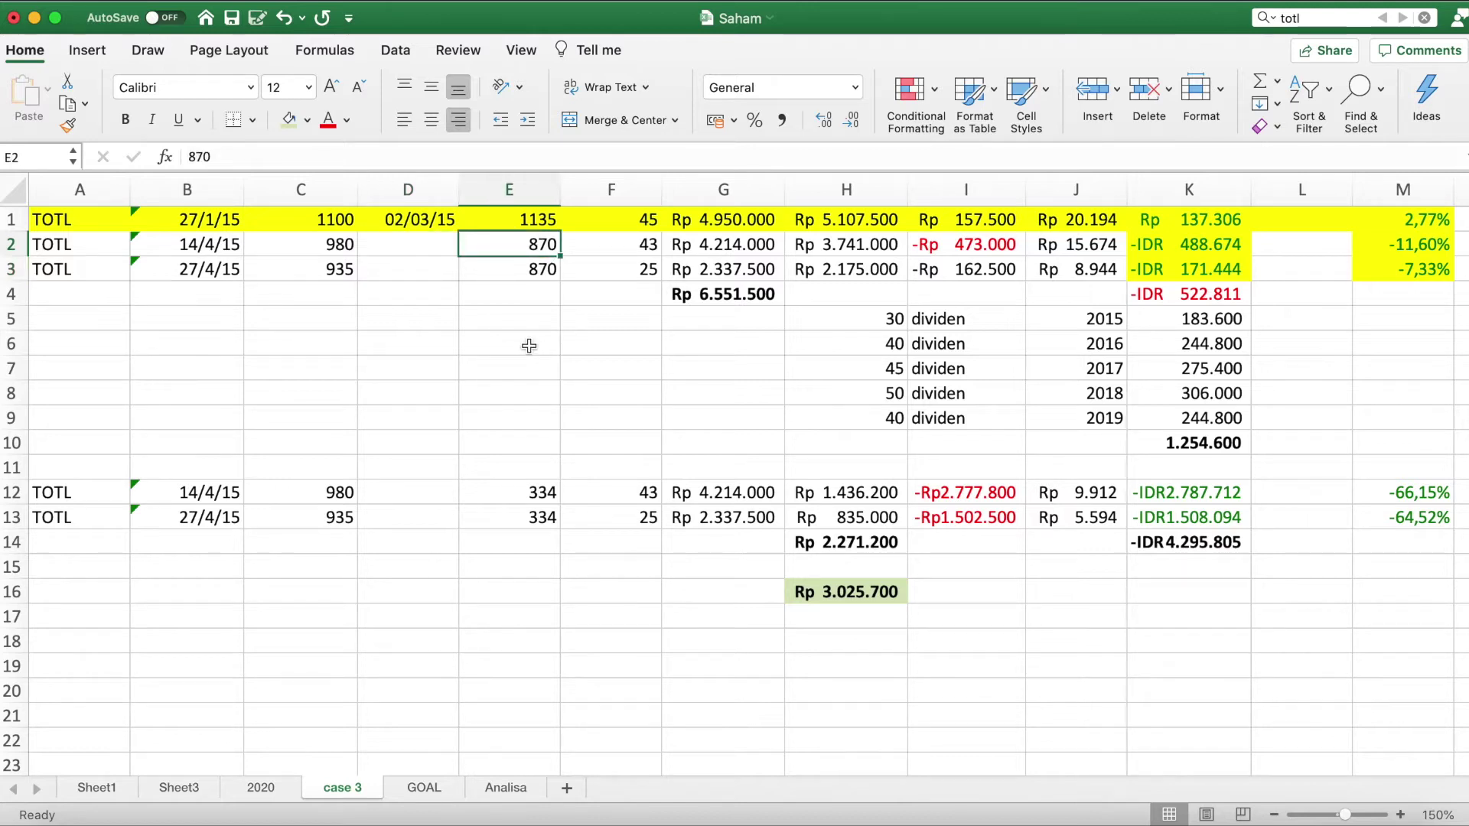
pyautogui.click(1199, 243)
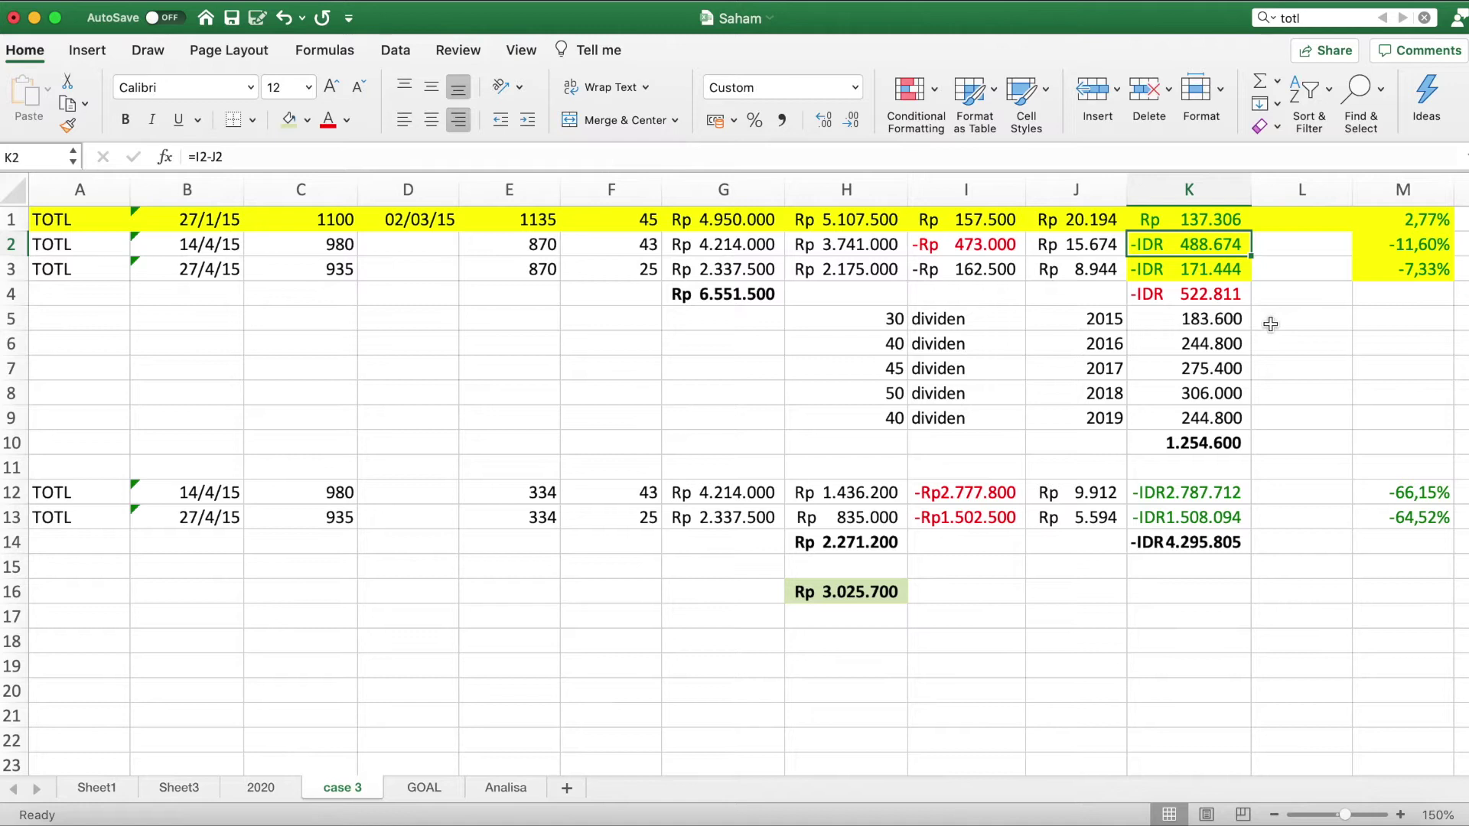
pyautogui.click(1428, 247)
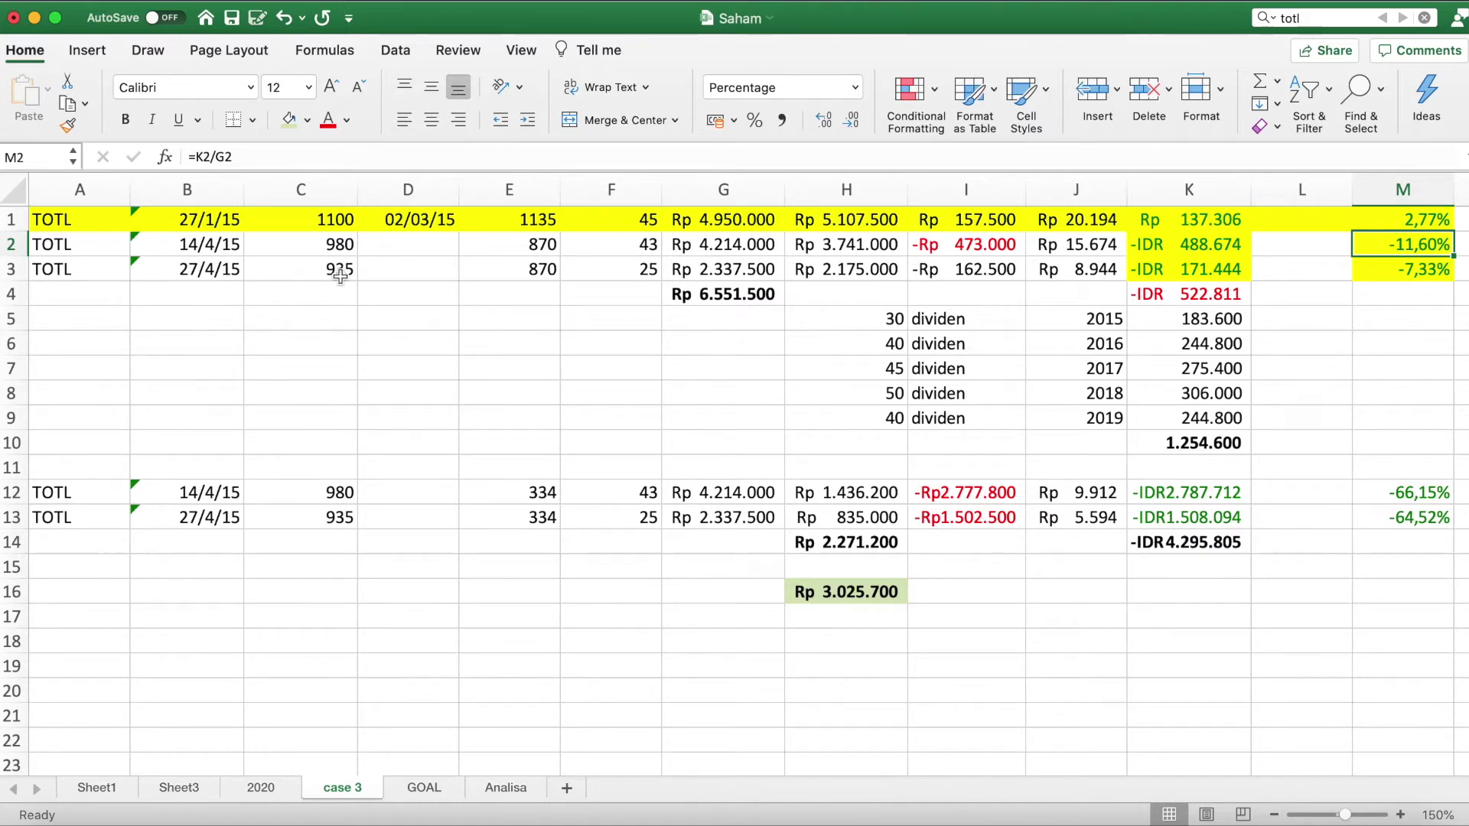
# Review the purchase date and prices of the TOTL position in row 3, and compare the prices in E2:E3.
pyautogui.click(196, 281)
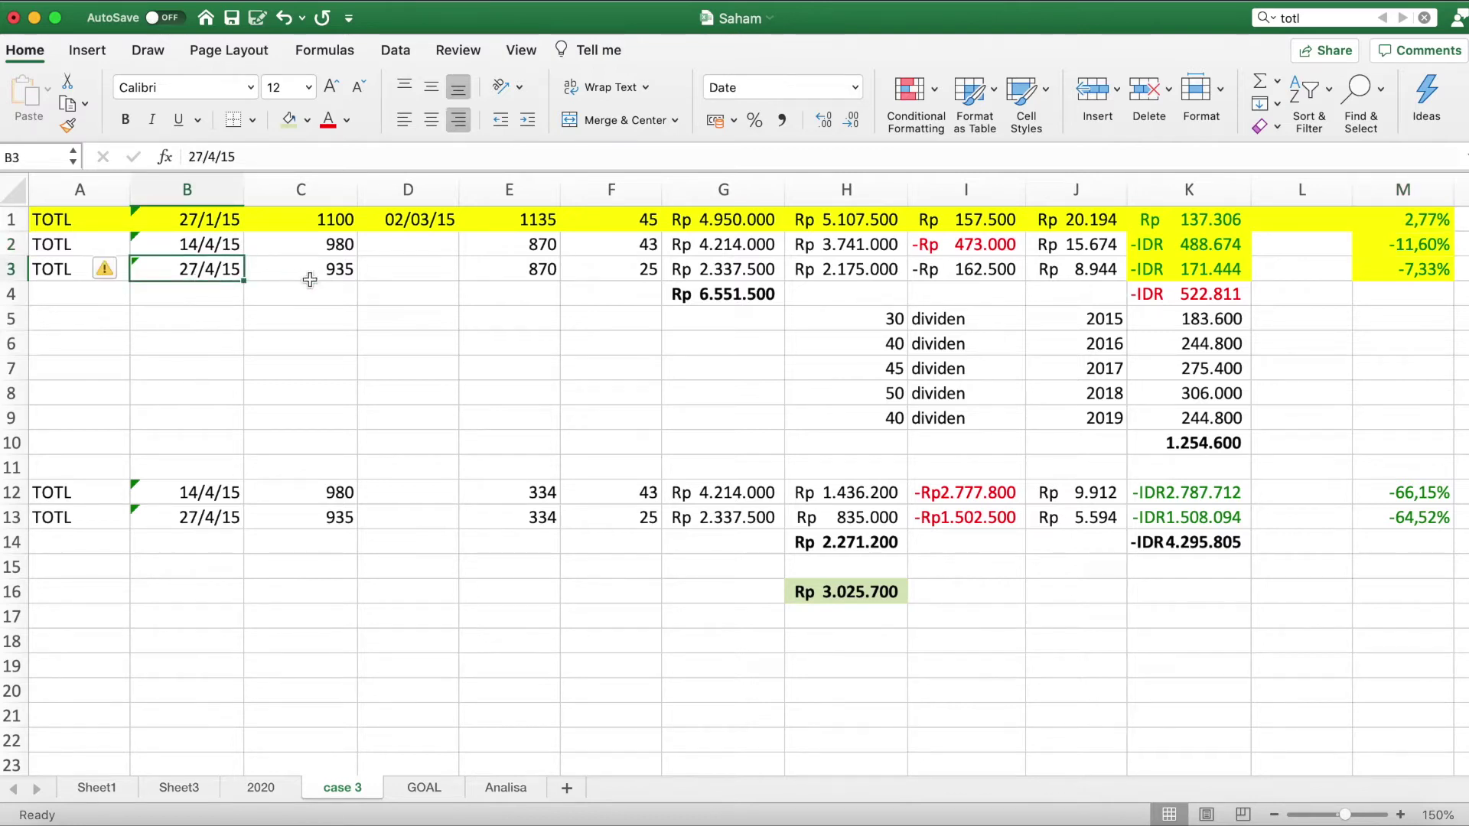
pyautogui.click(335, 285)
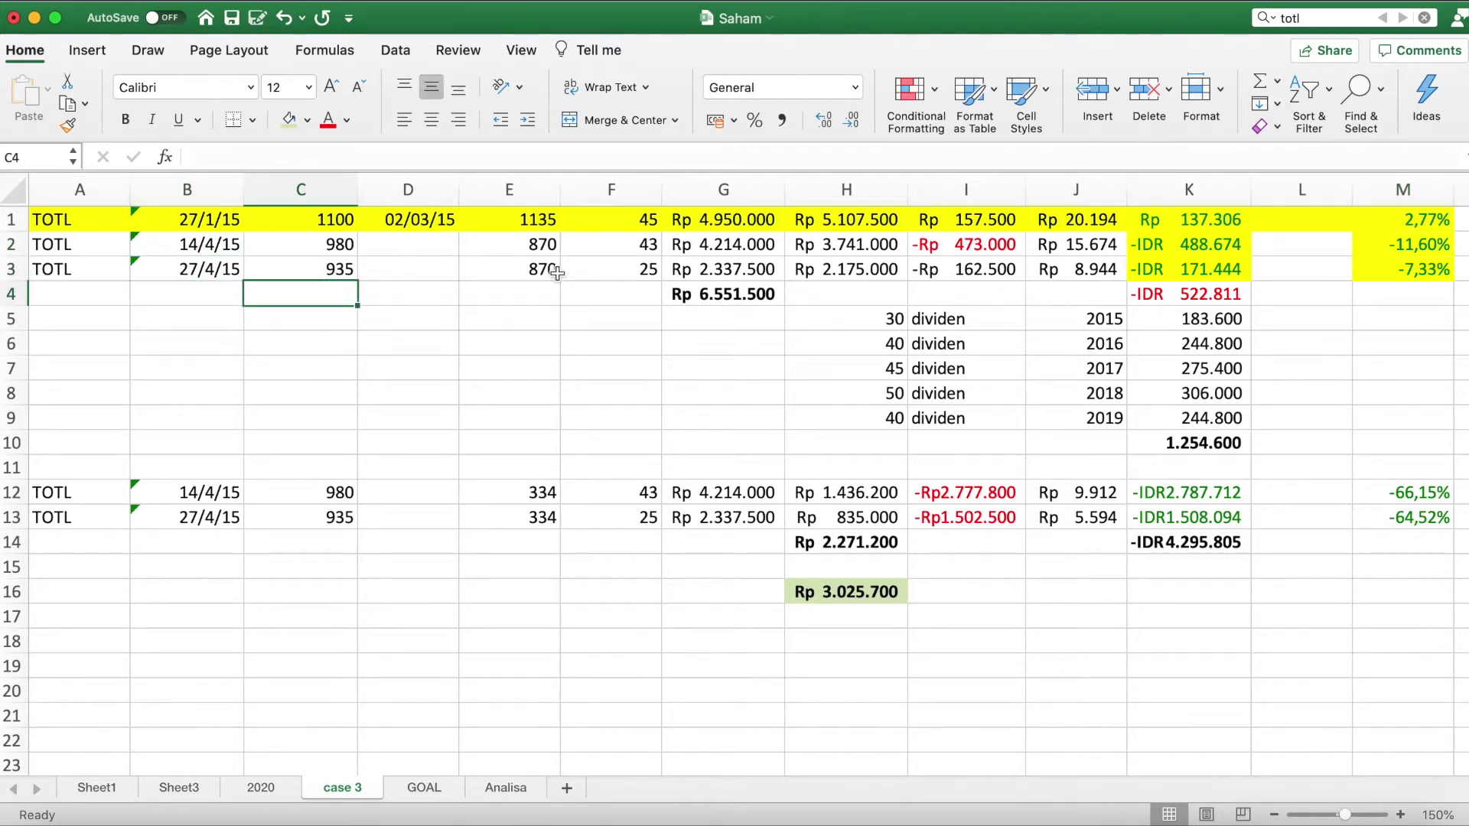
pyautogui.click(600, 272)
pyautogui.click(528, 271)
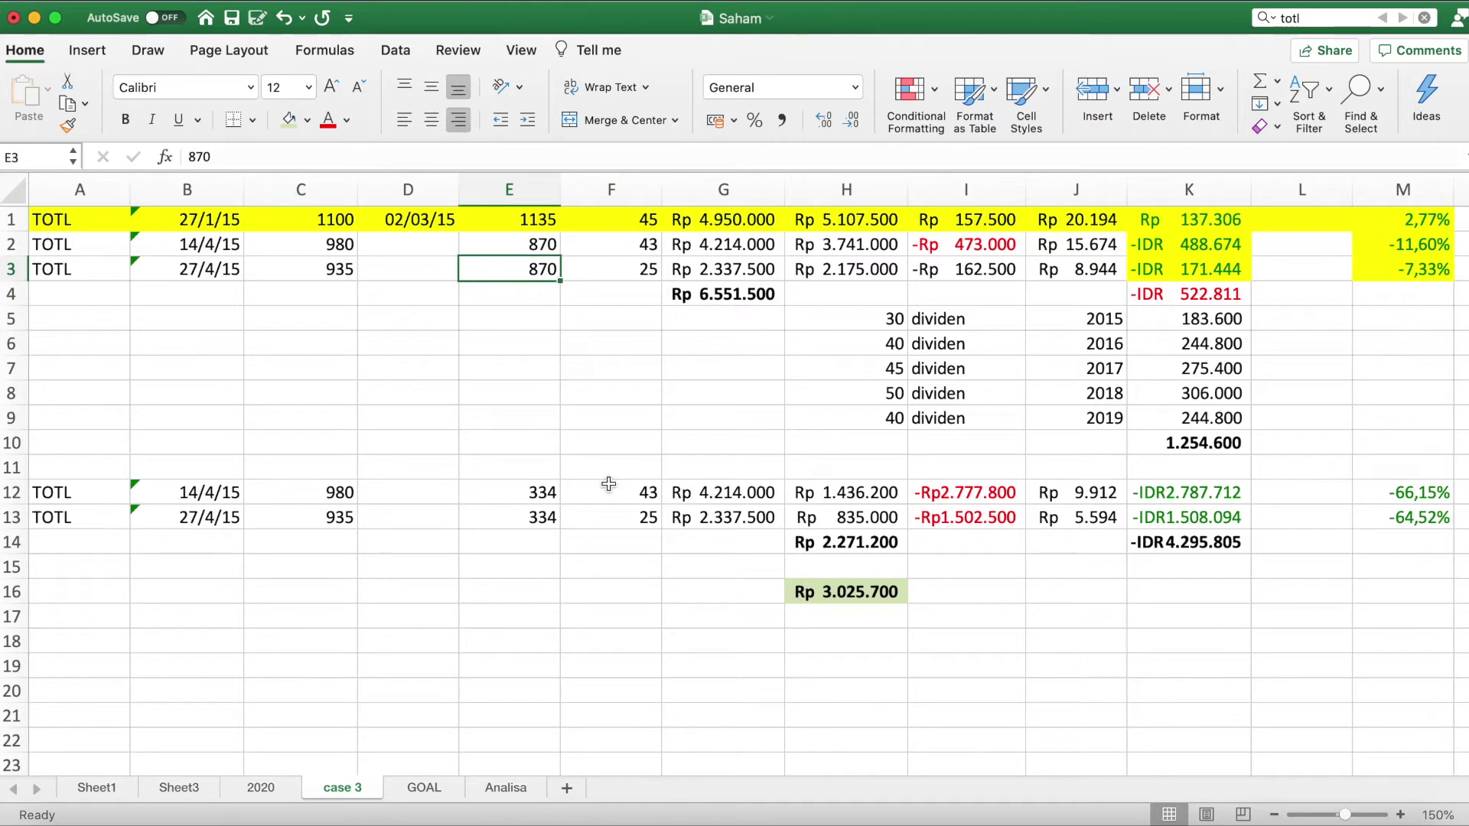
pyautogui.click(202, 271)
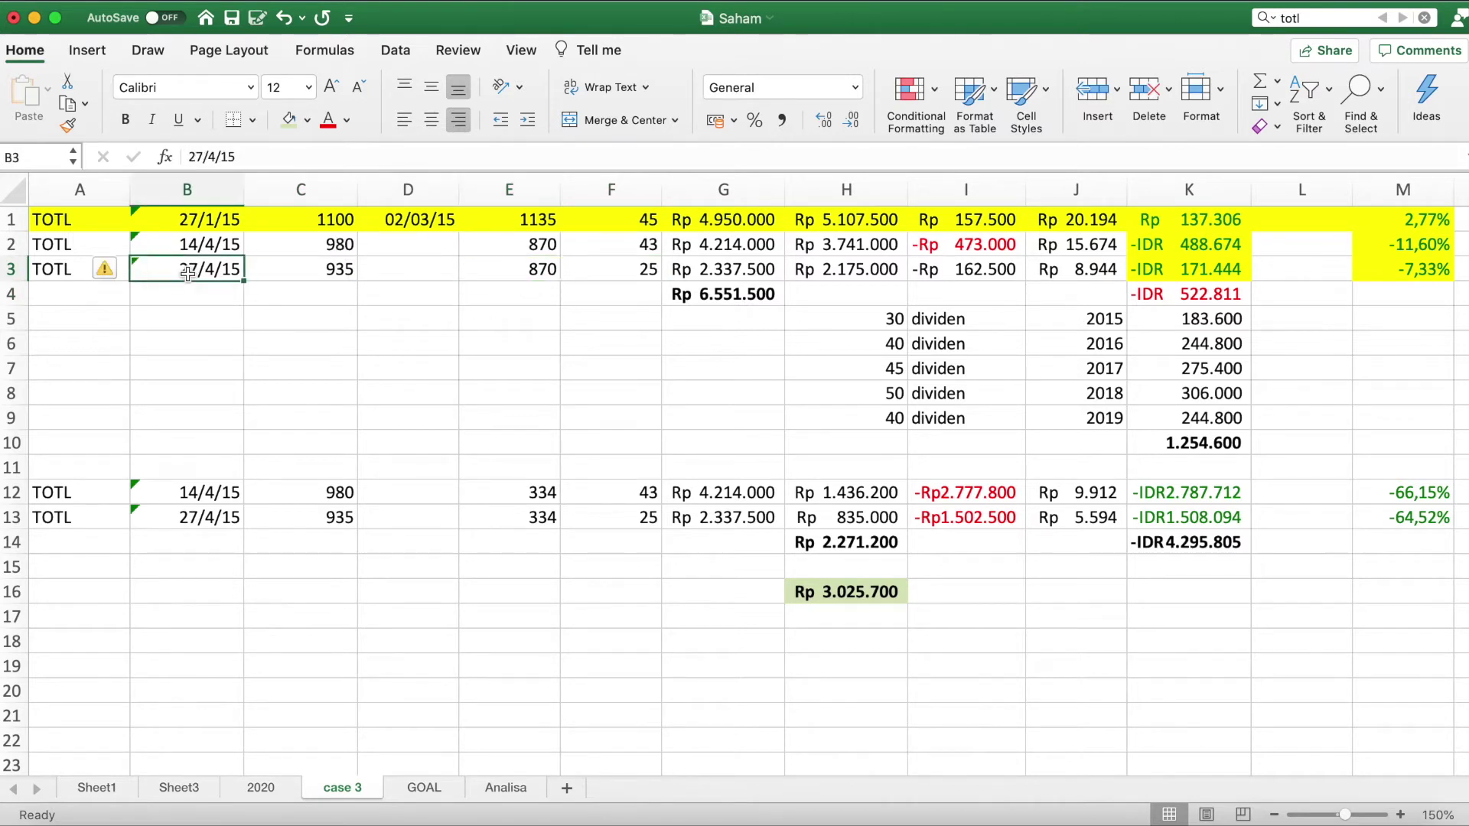
pyautogui.moveTo(521, 242); pyautogui.dragTo(507, 274)
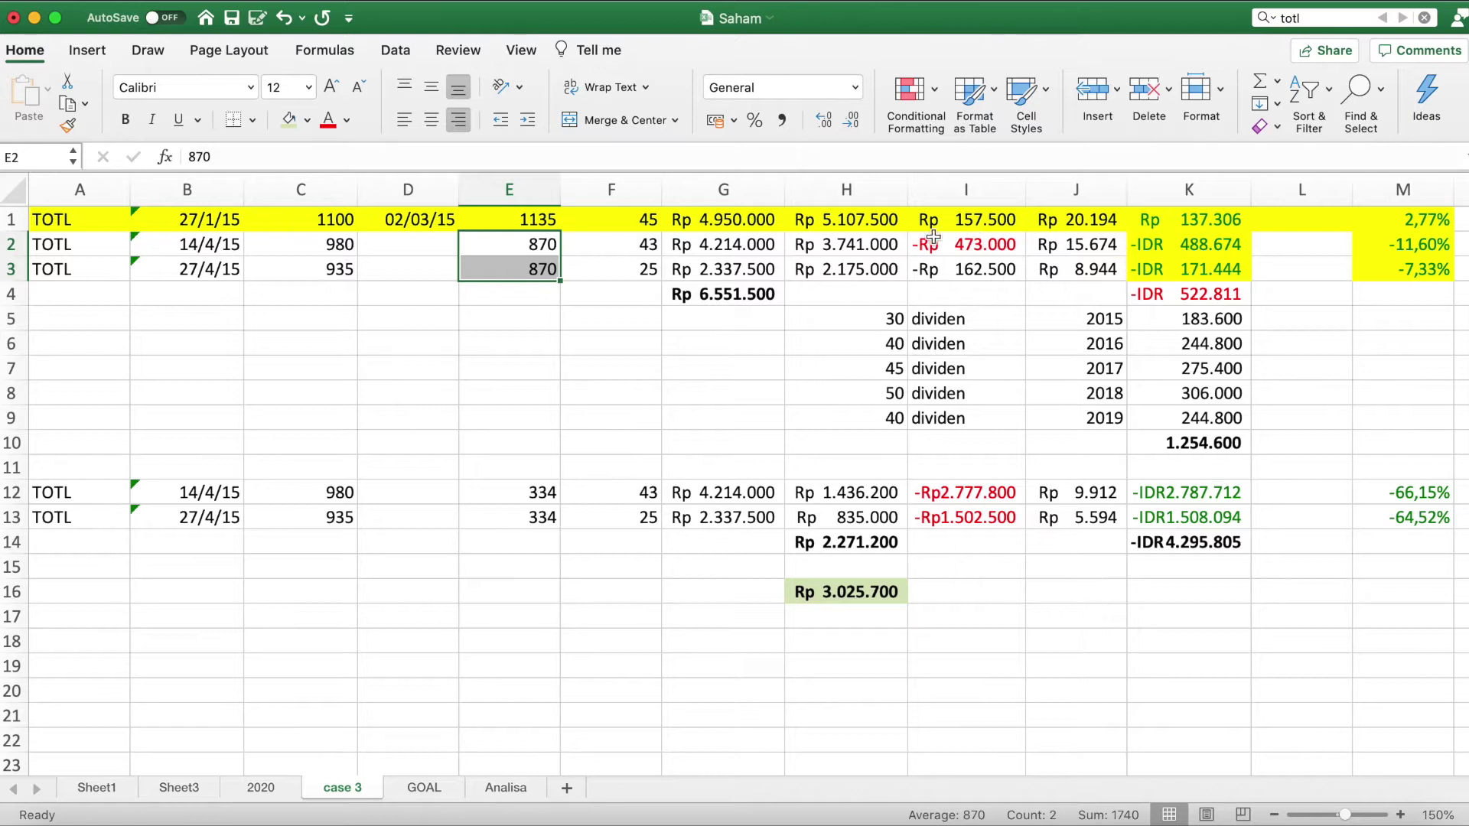
# Inspect the total cost formula in G4 and the lot counts in F2:F3, and check them against the TOTL dividend e-mail in Gmail.
pyautogui.doubleClick(740, 295)
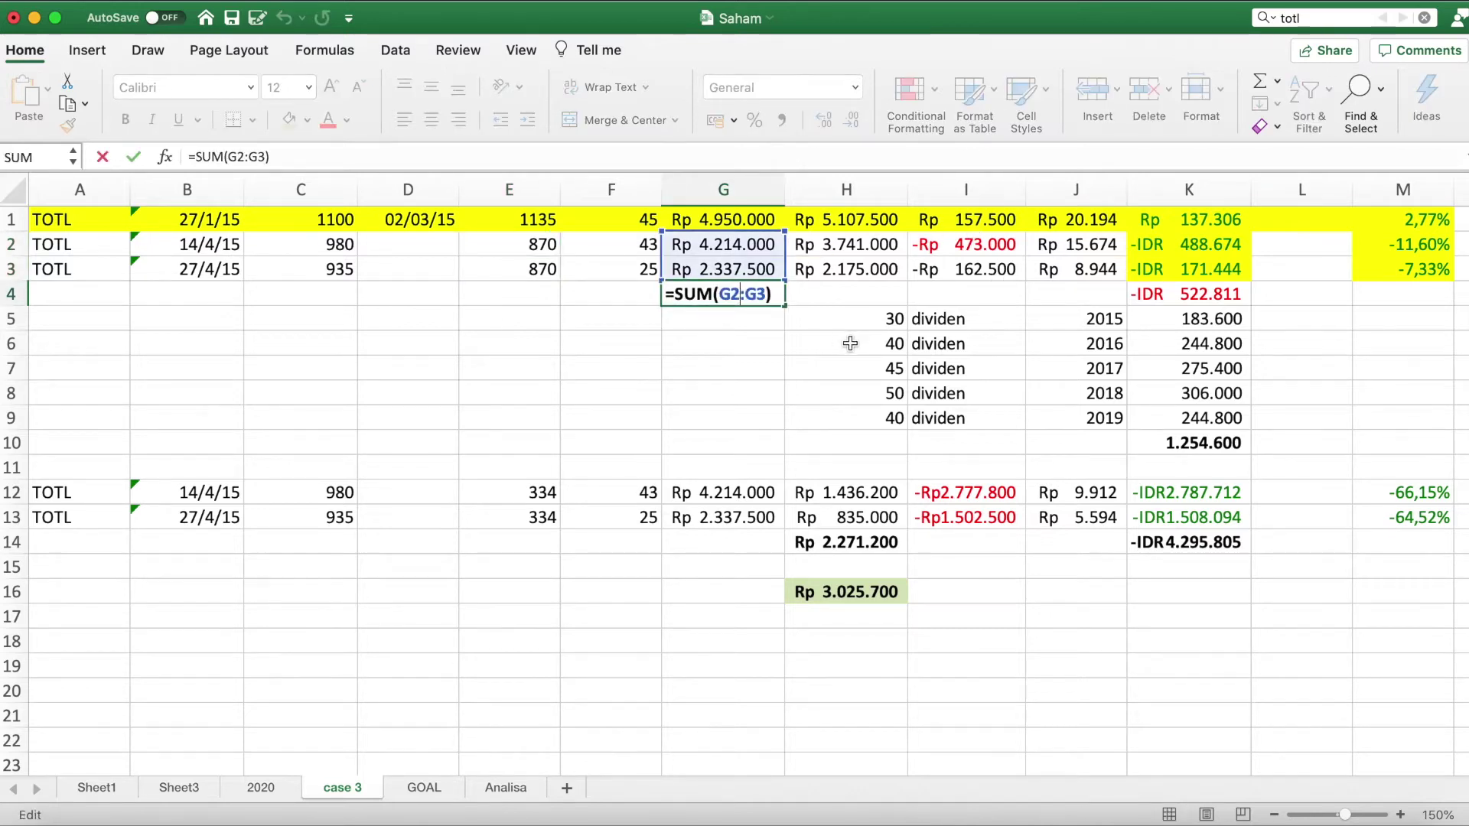
pyautogui.press('Return')
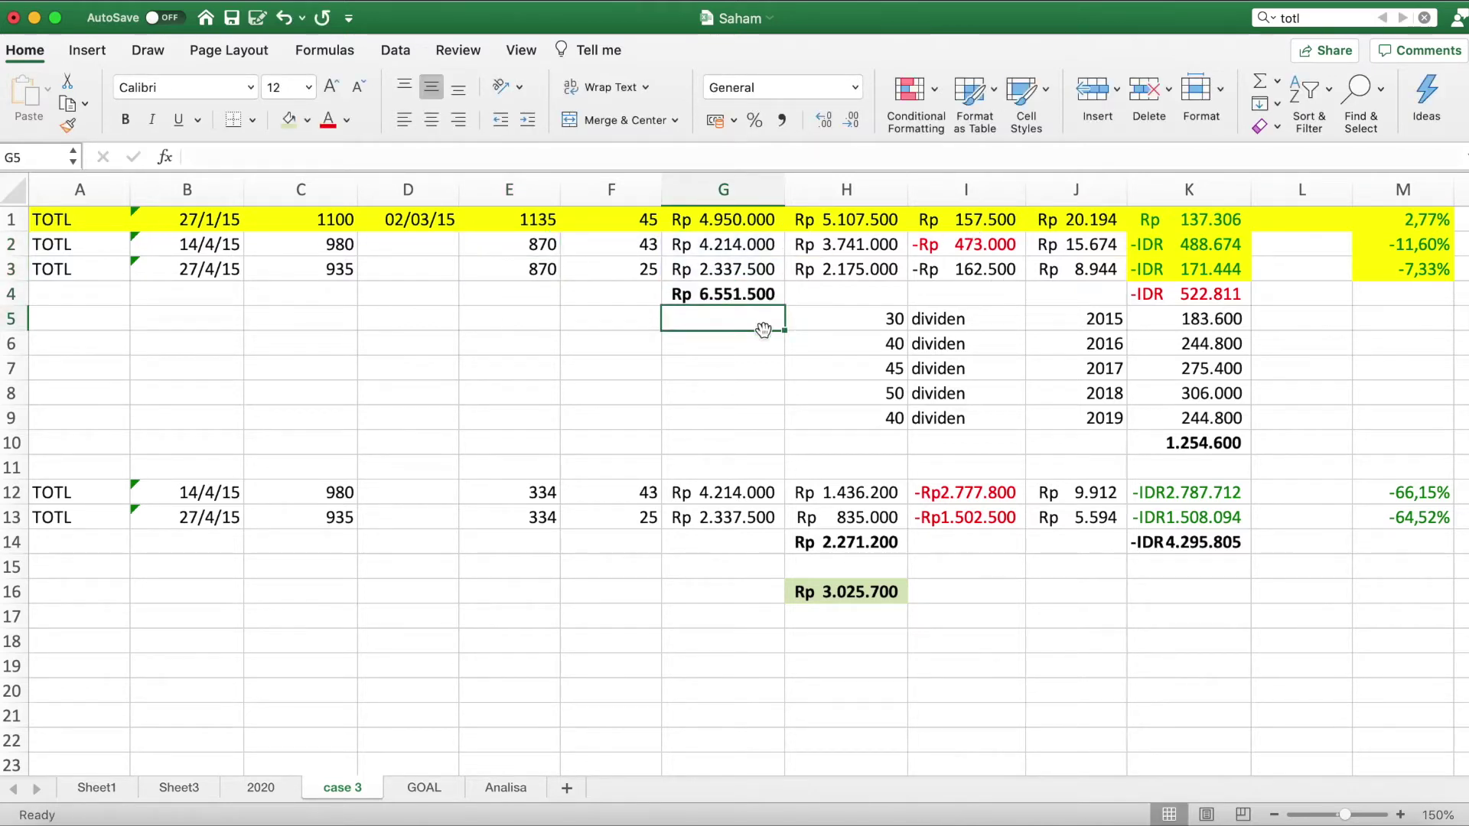
pyautogui.moveTo(643, 245); pyautogui.dragTo(640, 271)
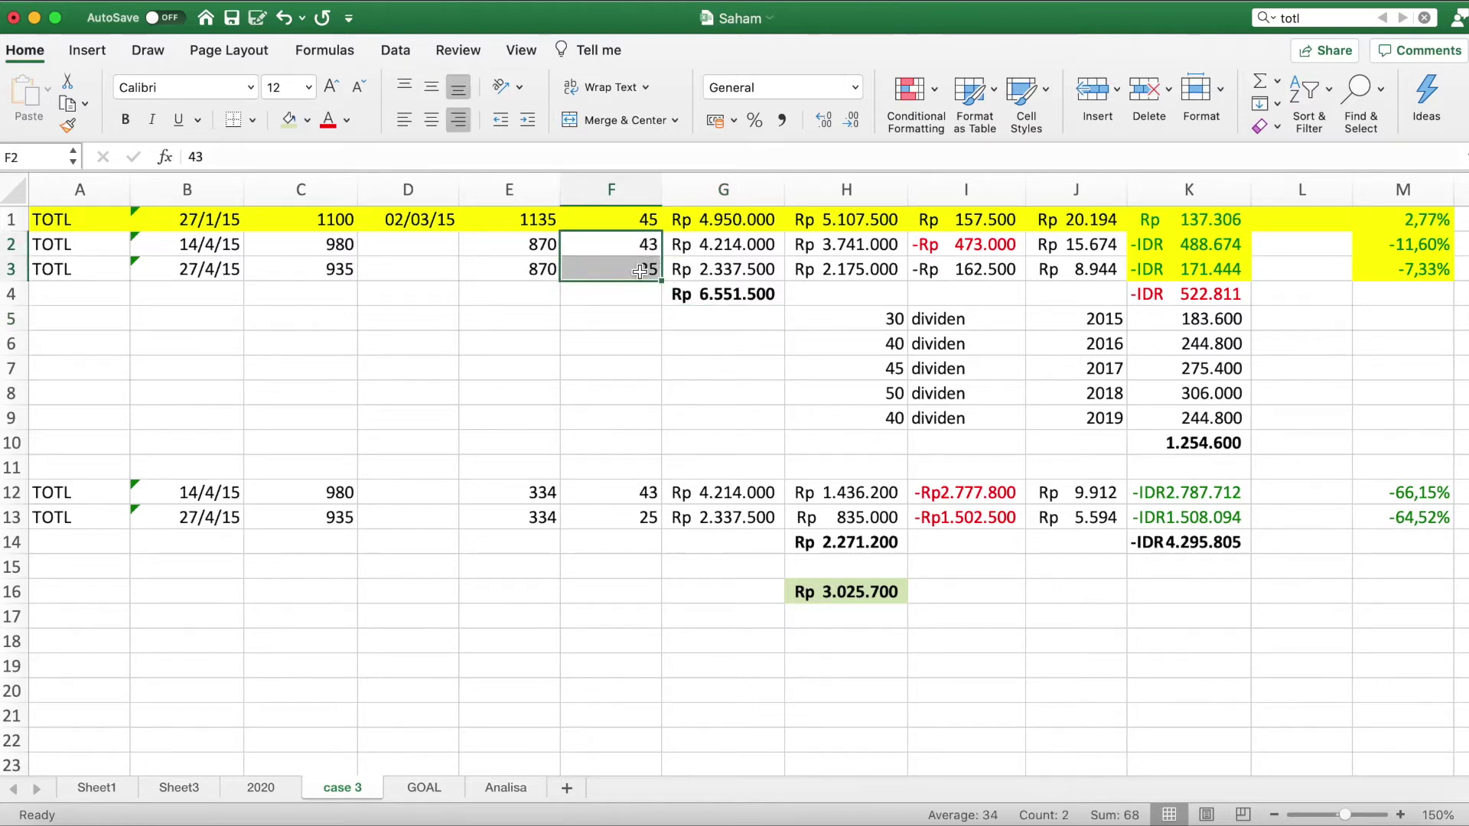
pyautogui.click(541, 820)
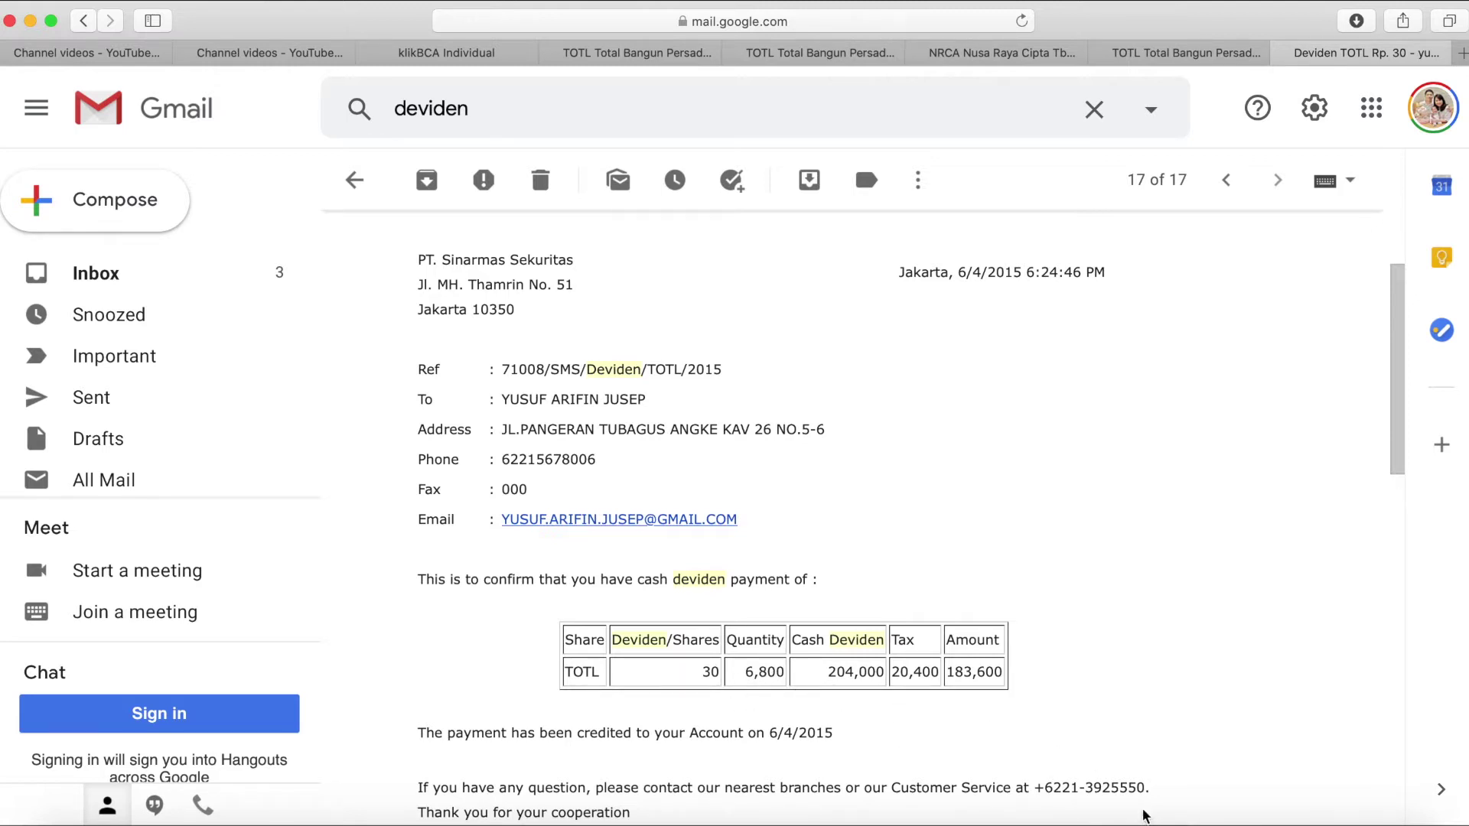
pyautogui.click(1094, 824)
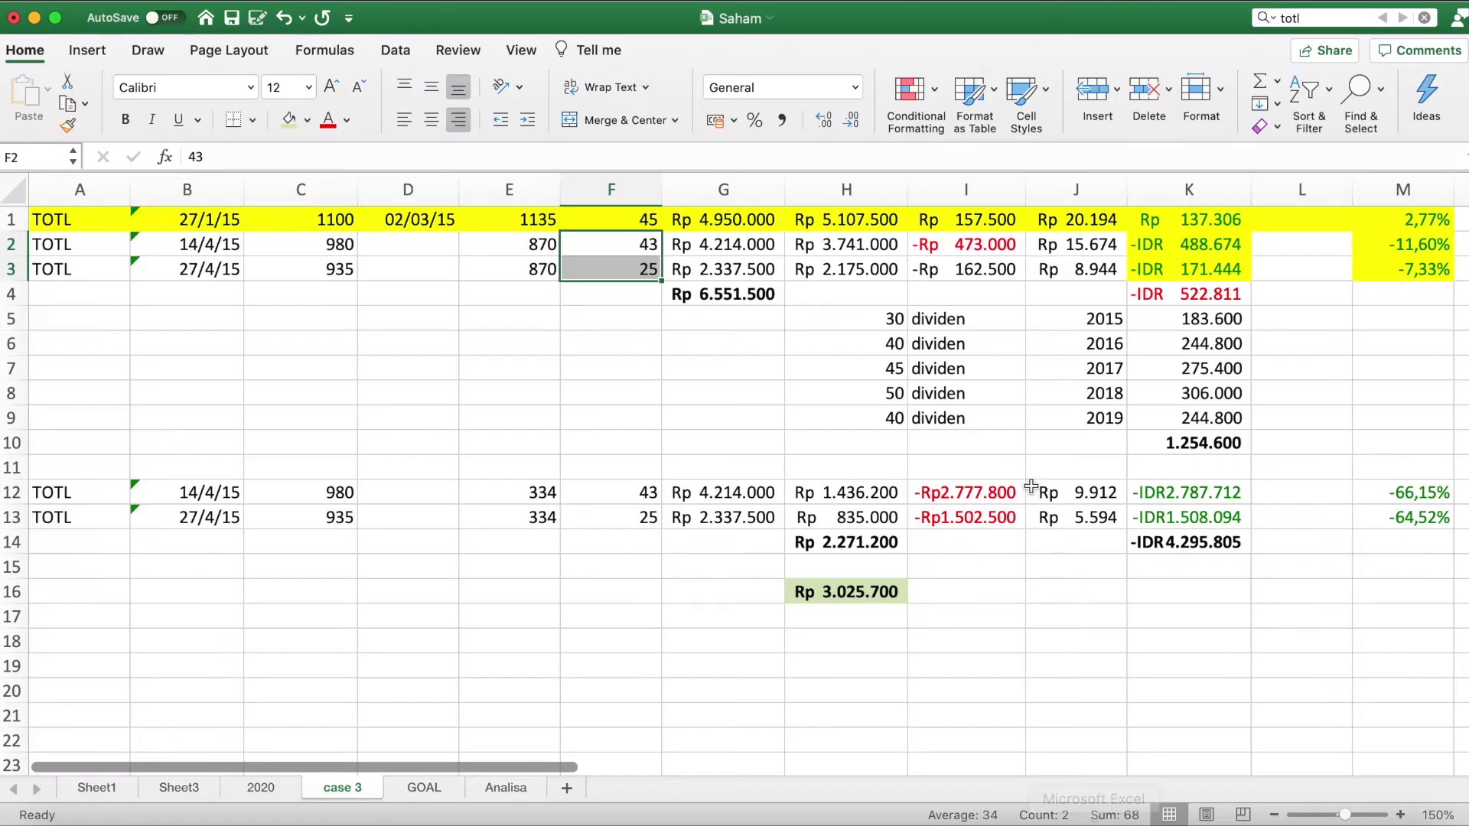
# Examine the yearly TOTL dividend rates and payout formulas in rows 5 to 8, and the dividend total in K10.
pyautogui.click(1232, 317)
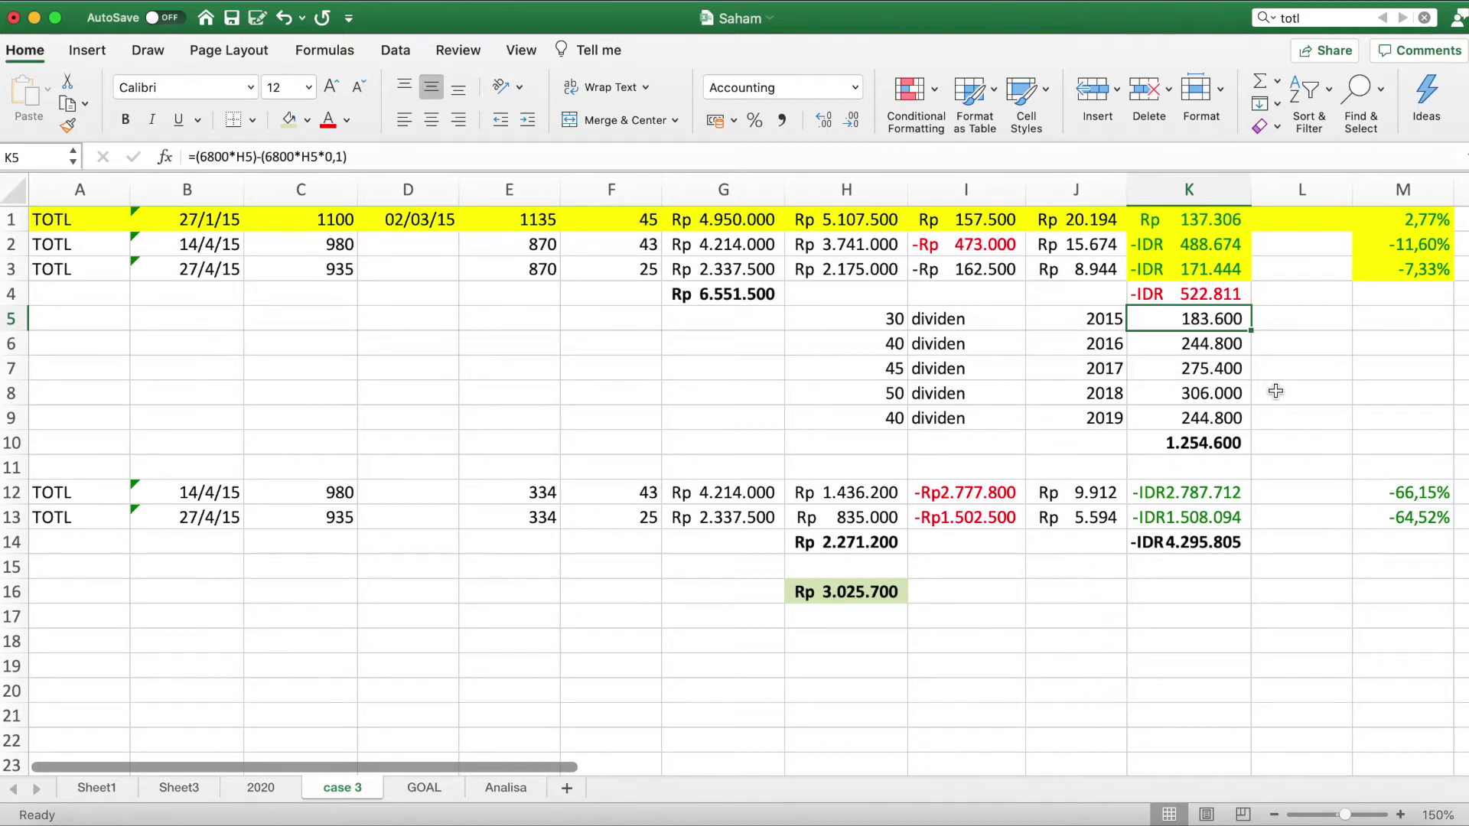
pyautogui.press('Down')
pyautogui.press('Left')
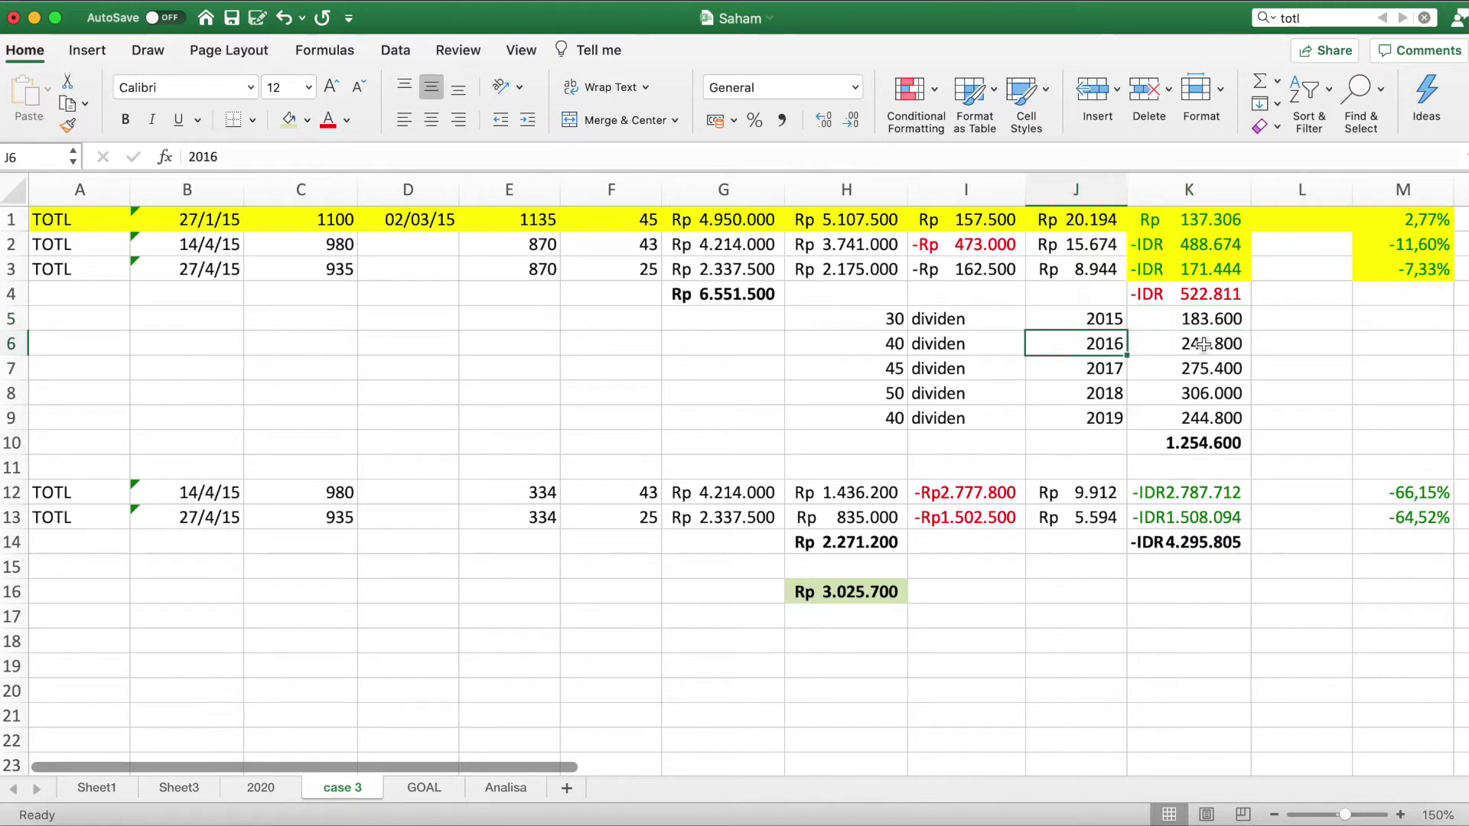
pyautogui.press('Right')
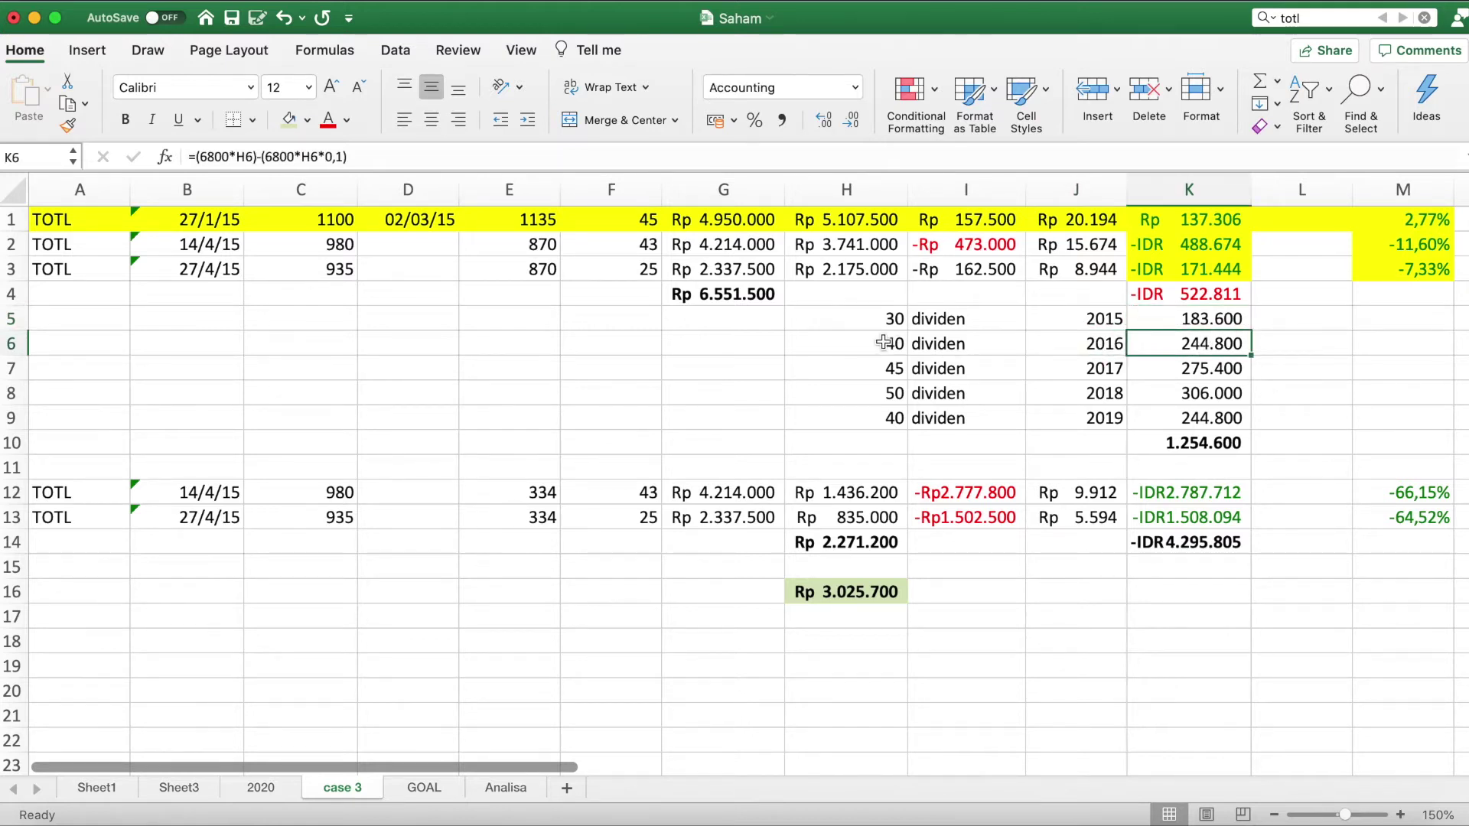
pyautogui.click(884, 343)
pyautogui.click(1227, 350)
pyautogui.click(867, 369)
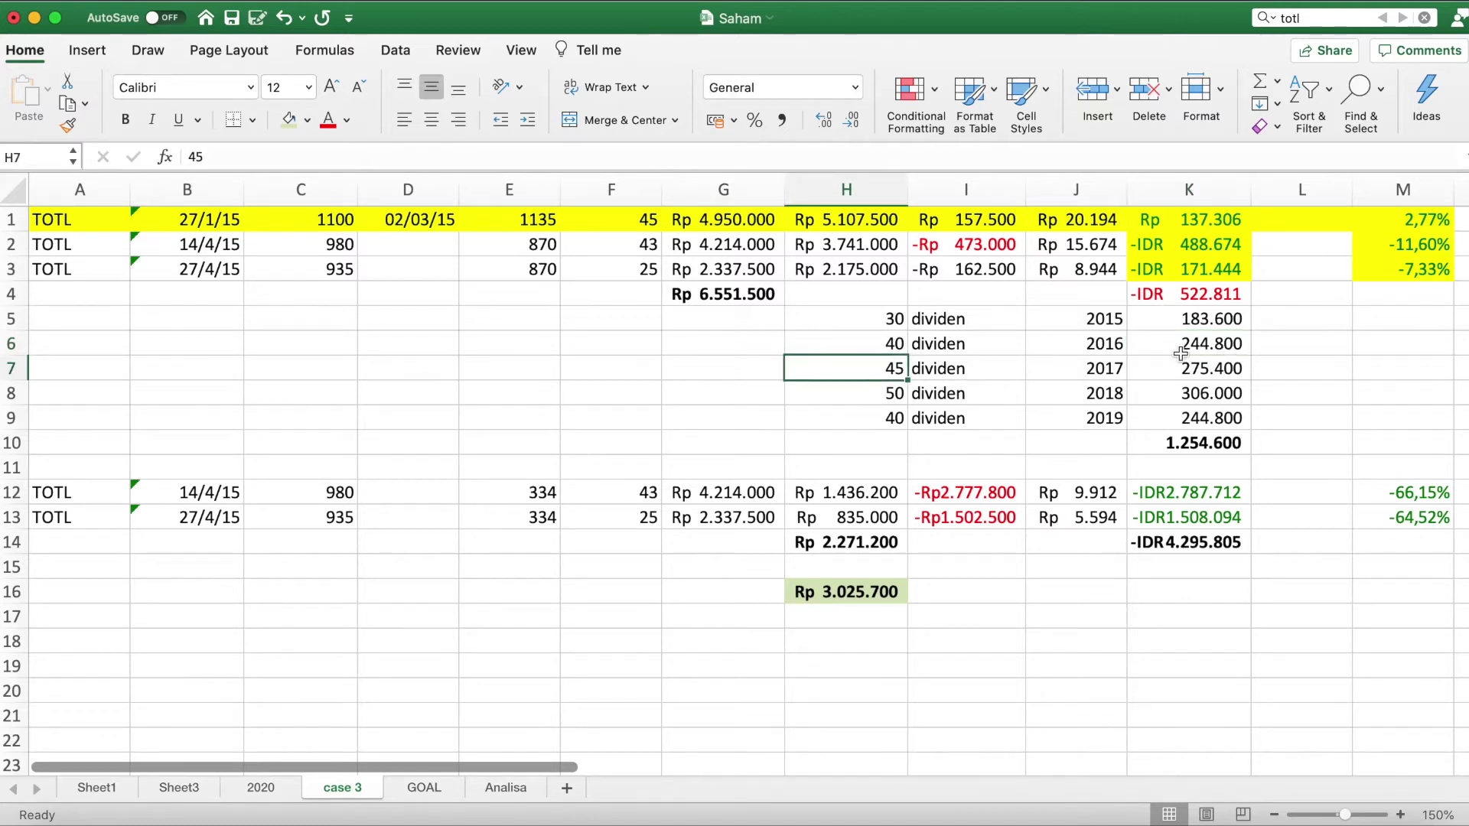
pyautogui.click(1223, 377)
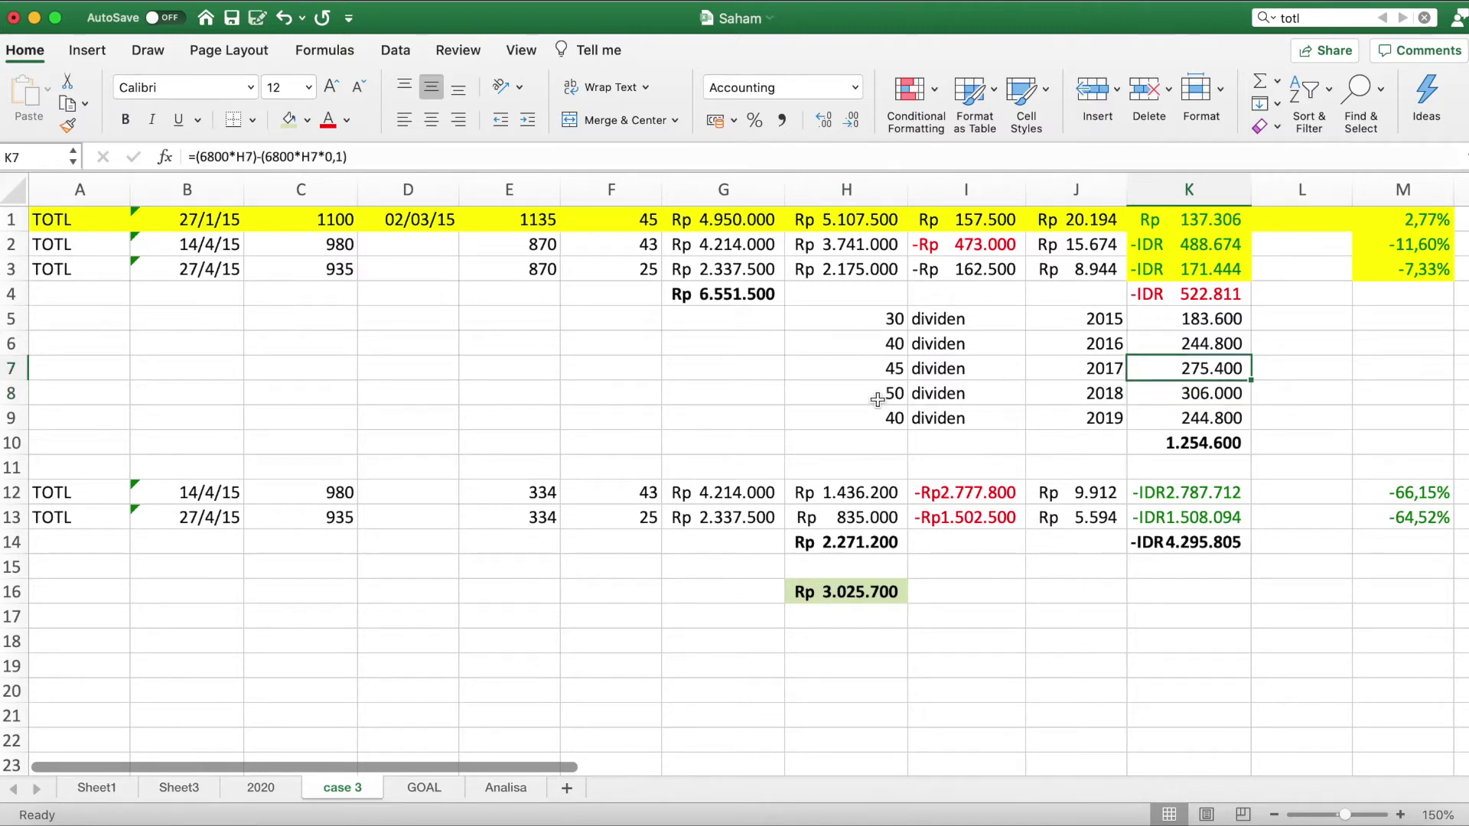
pyautogui.click(1166, 399)
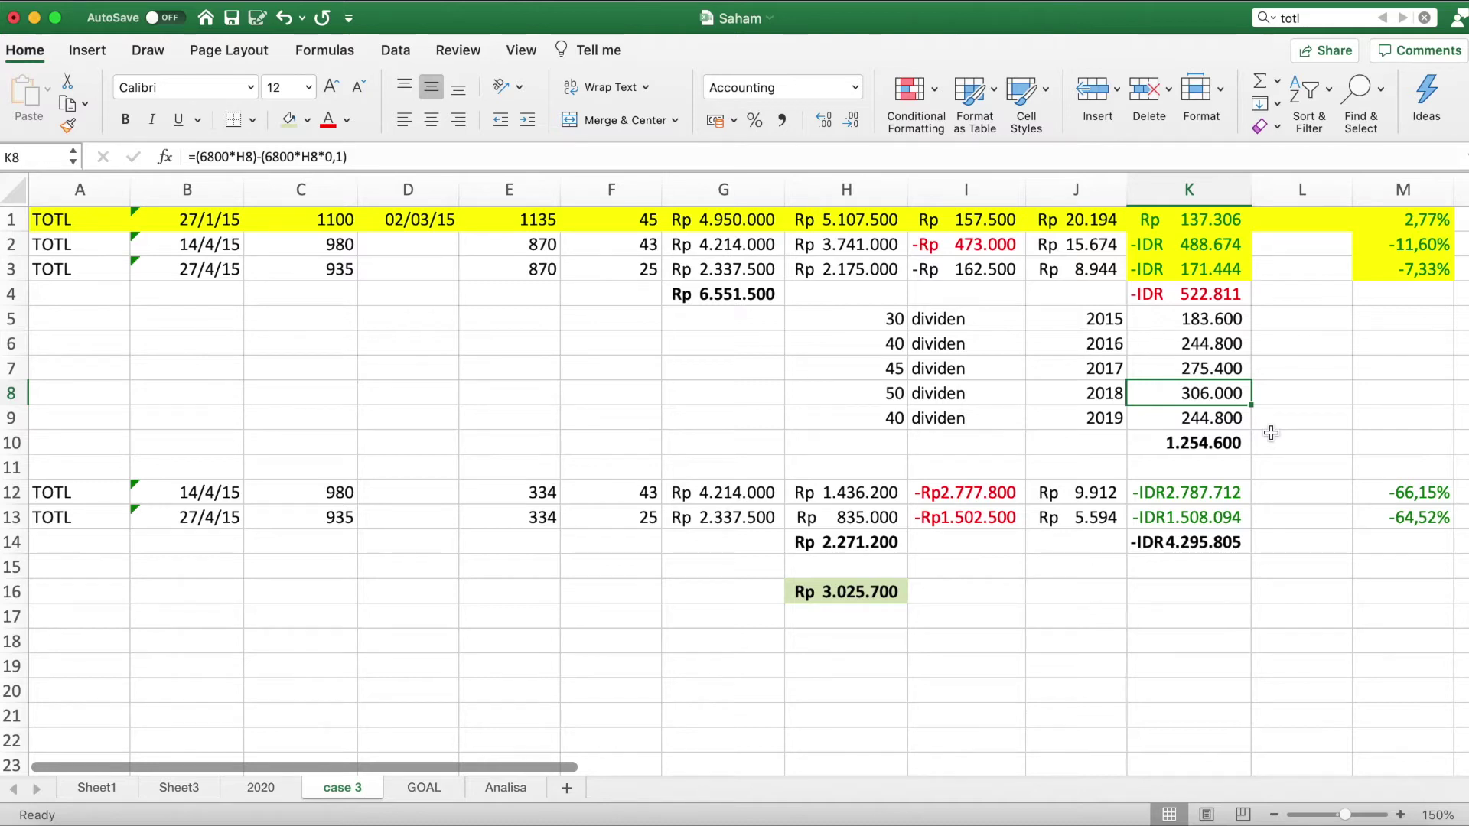
pyautogui.click(1200, 442)
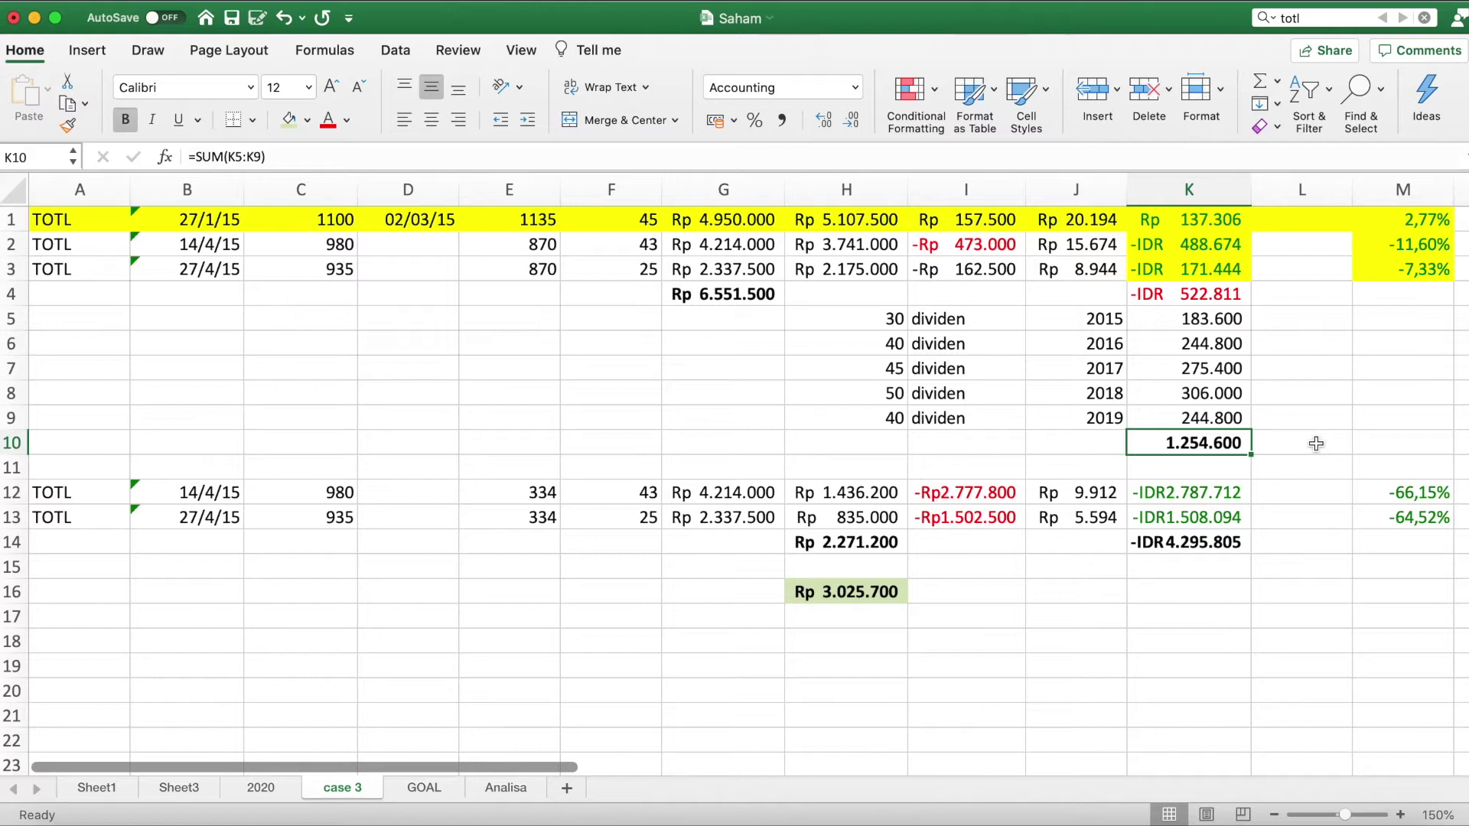
# Calculate the dividend return on the invested capital in L10 with the formula =K10/G4.
pyautogui.click(1316, 444)
pyautogui.write('=')
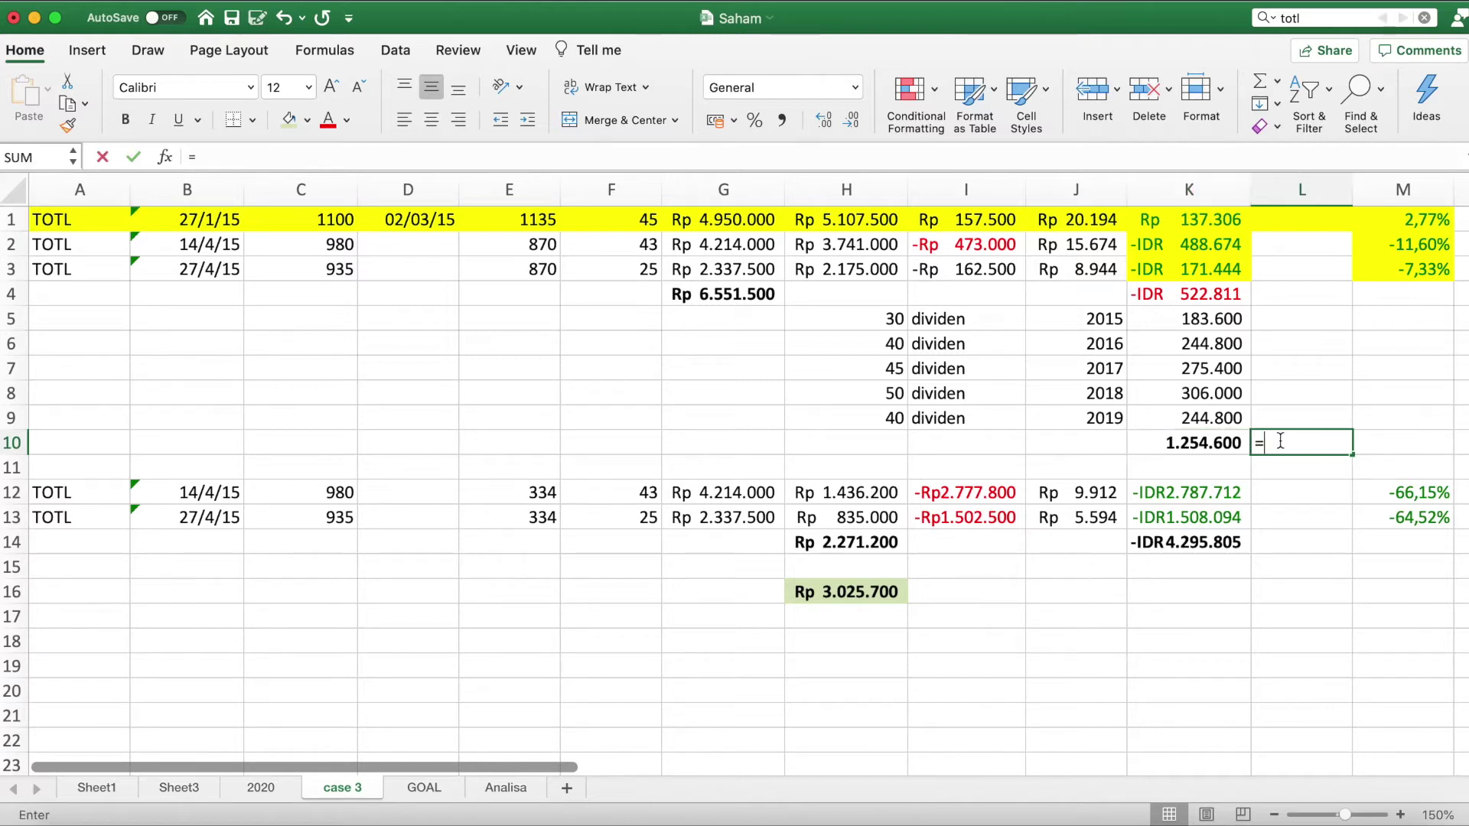
pyautogui.click(1209, 444)
pyautogui.write('/')
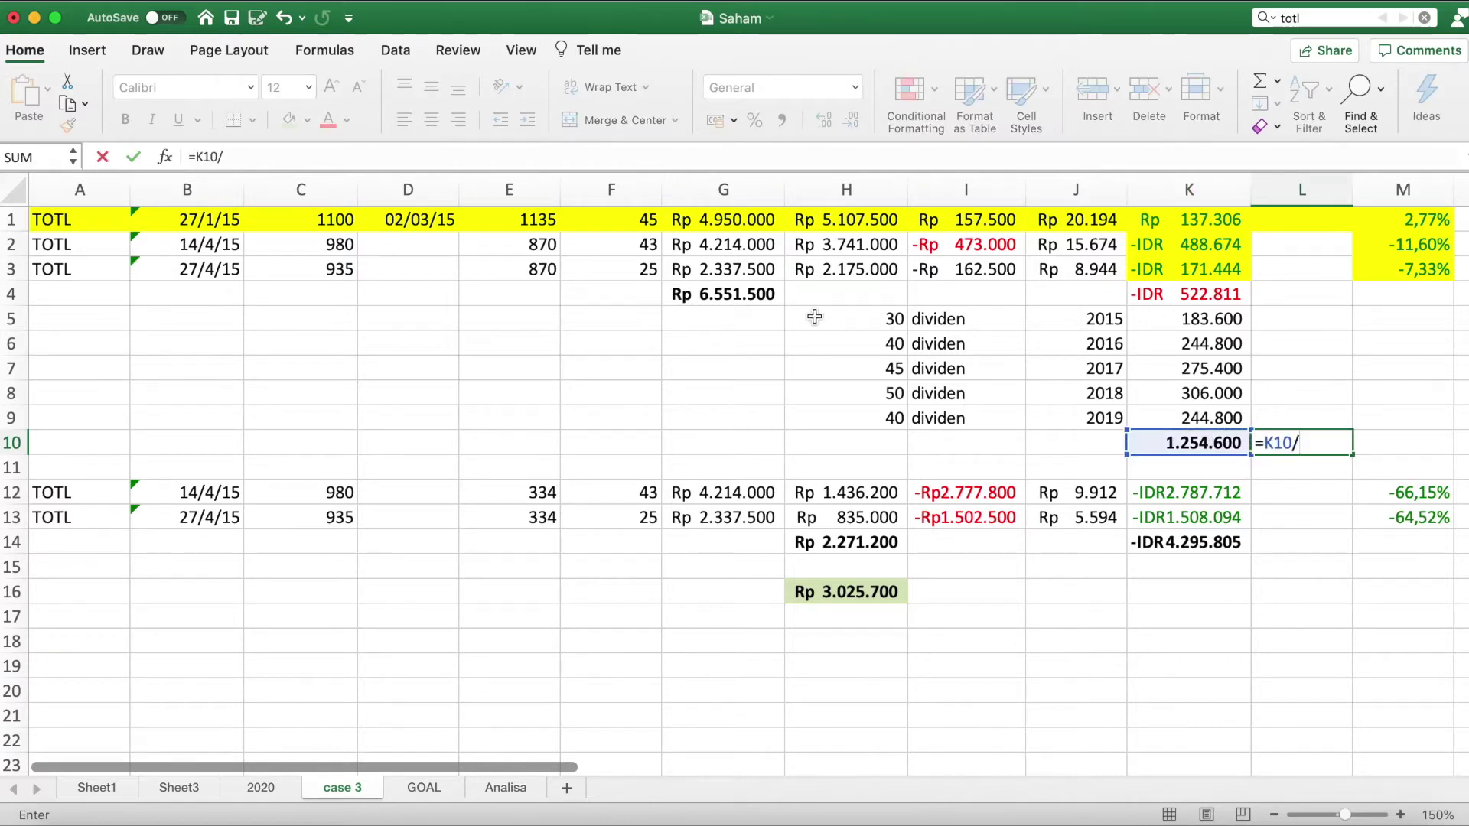
pyautogui.click(761, 295)
pyautogui.press('Return')
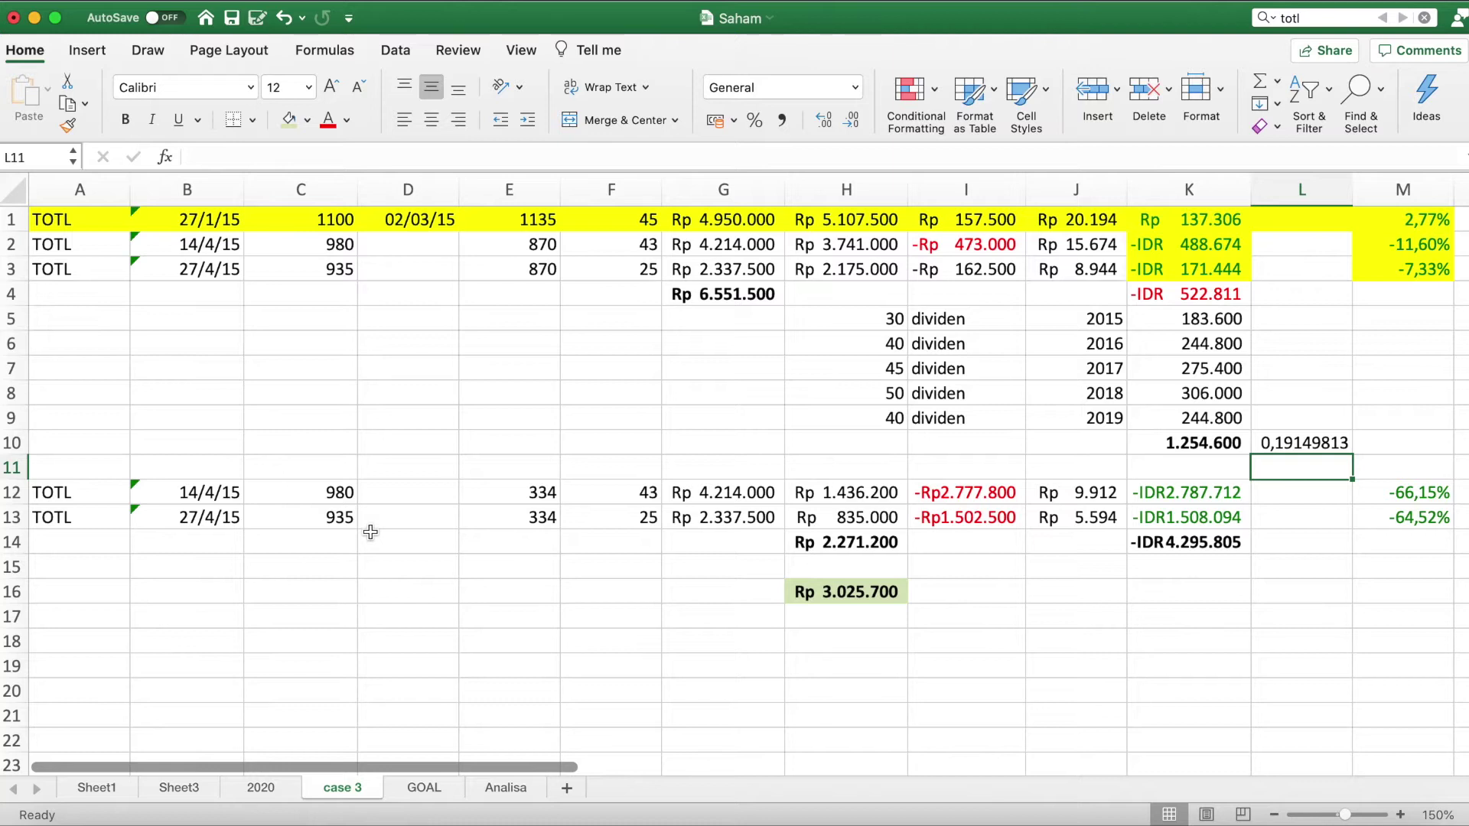
# Review the price in E12, the position value total in H14, the net loss formula in H16 and the total cost in G4.
pyautogui.click(525, 497)
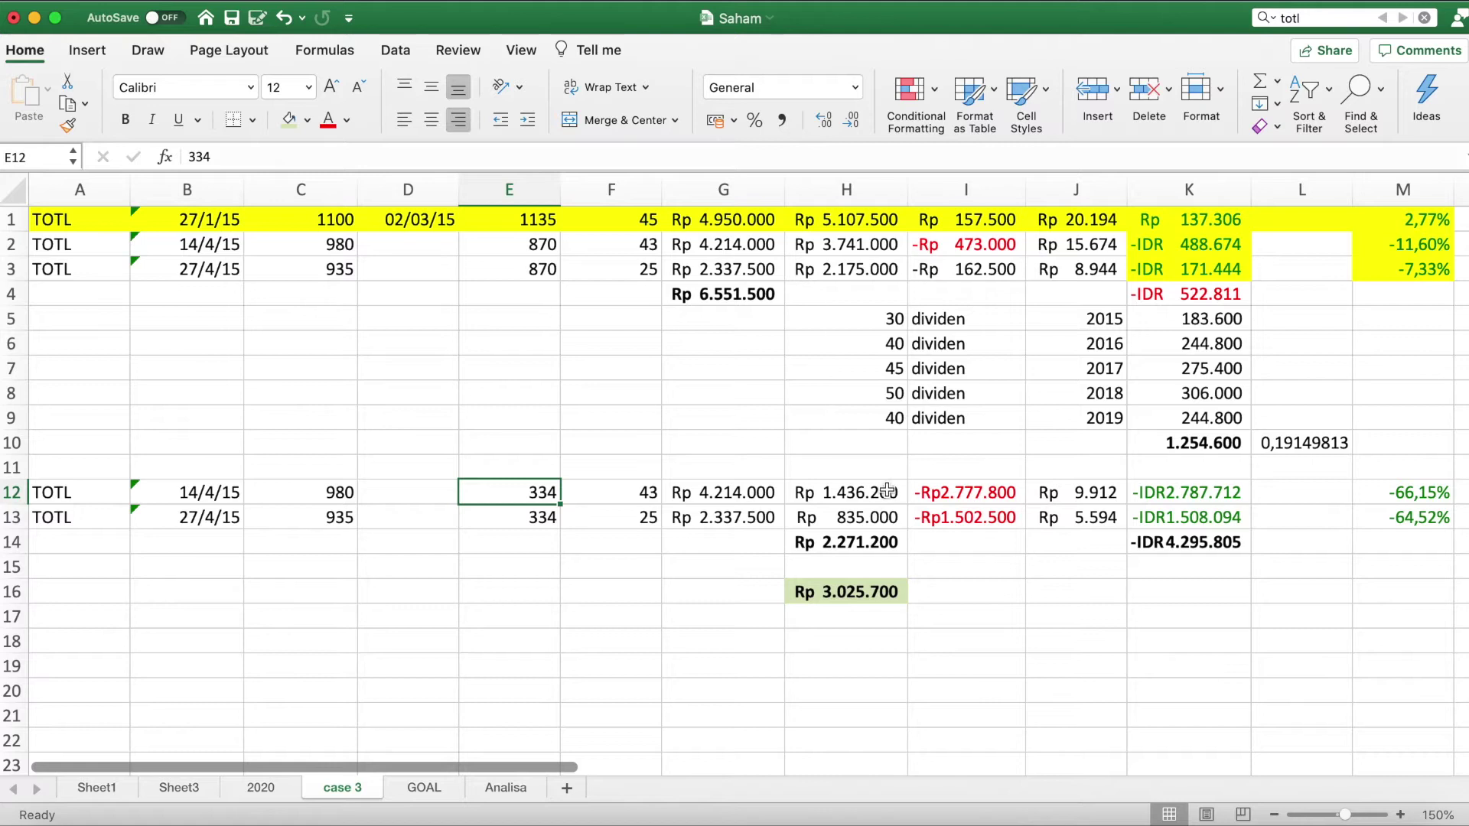
pyautogui.click(880, 540)
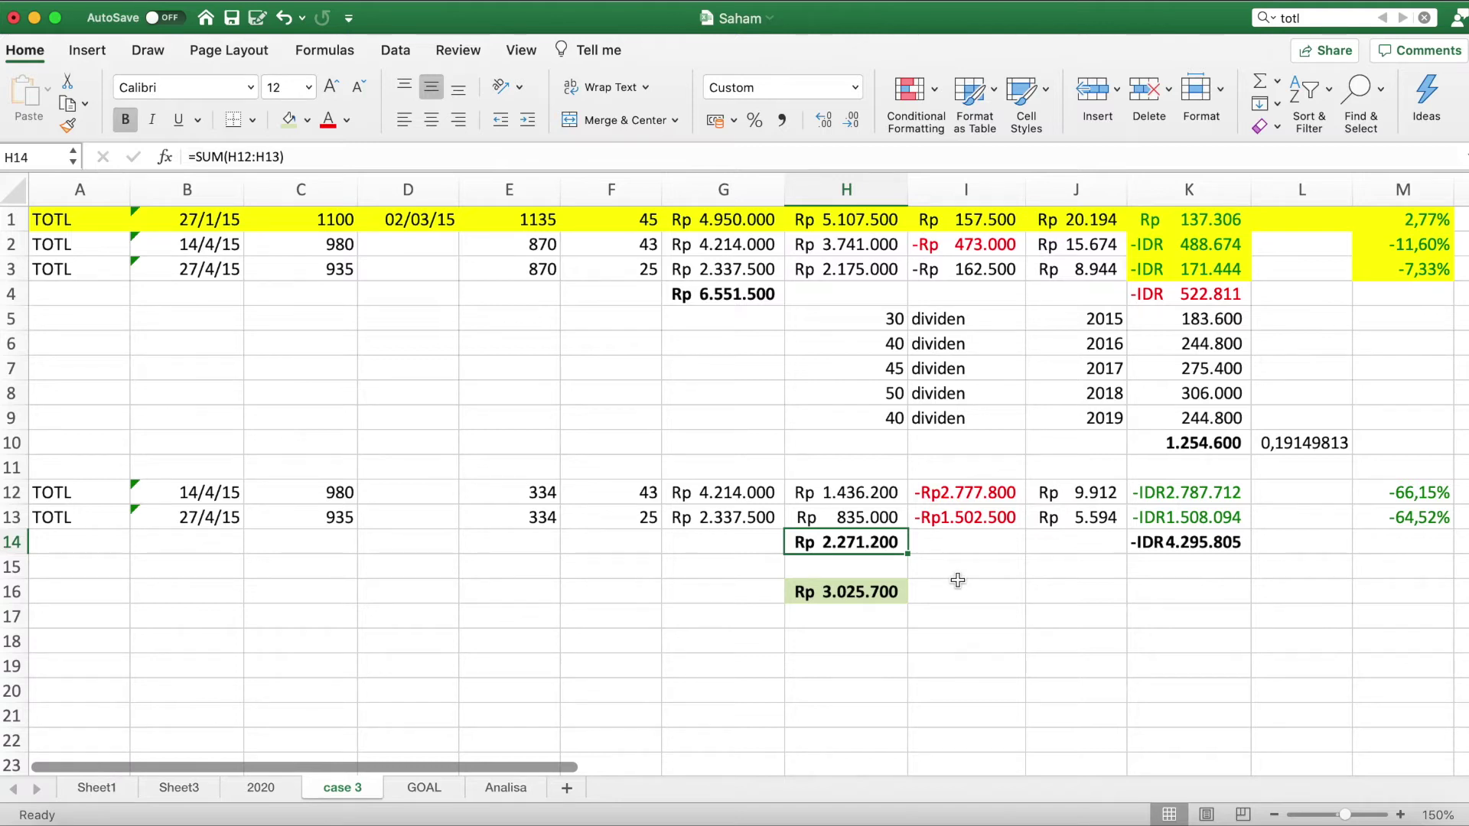
pyautogui.doubleClick(874, 593)
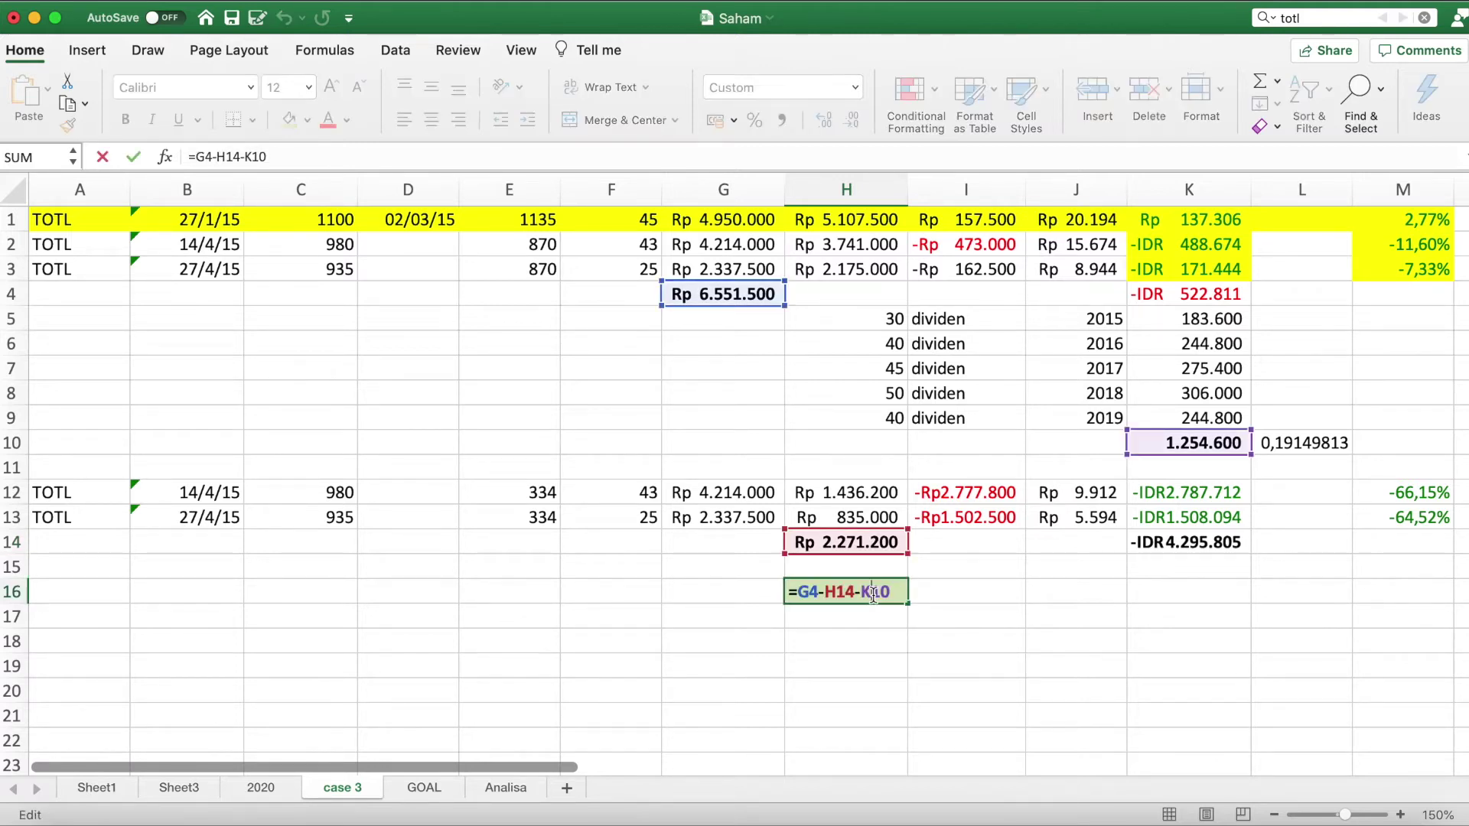
pyautogui.press('Return')
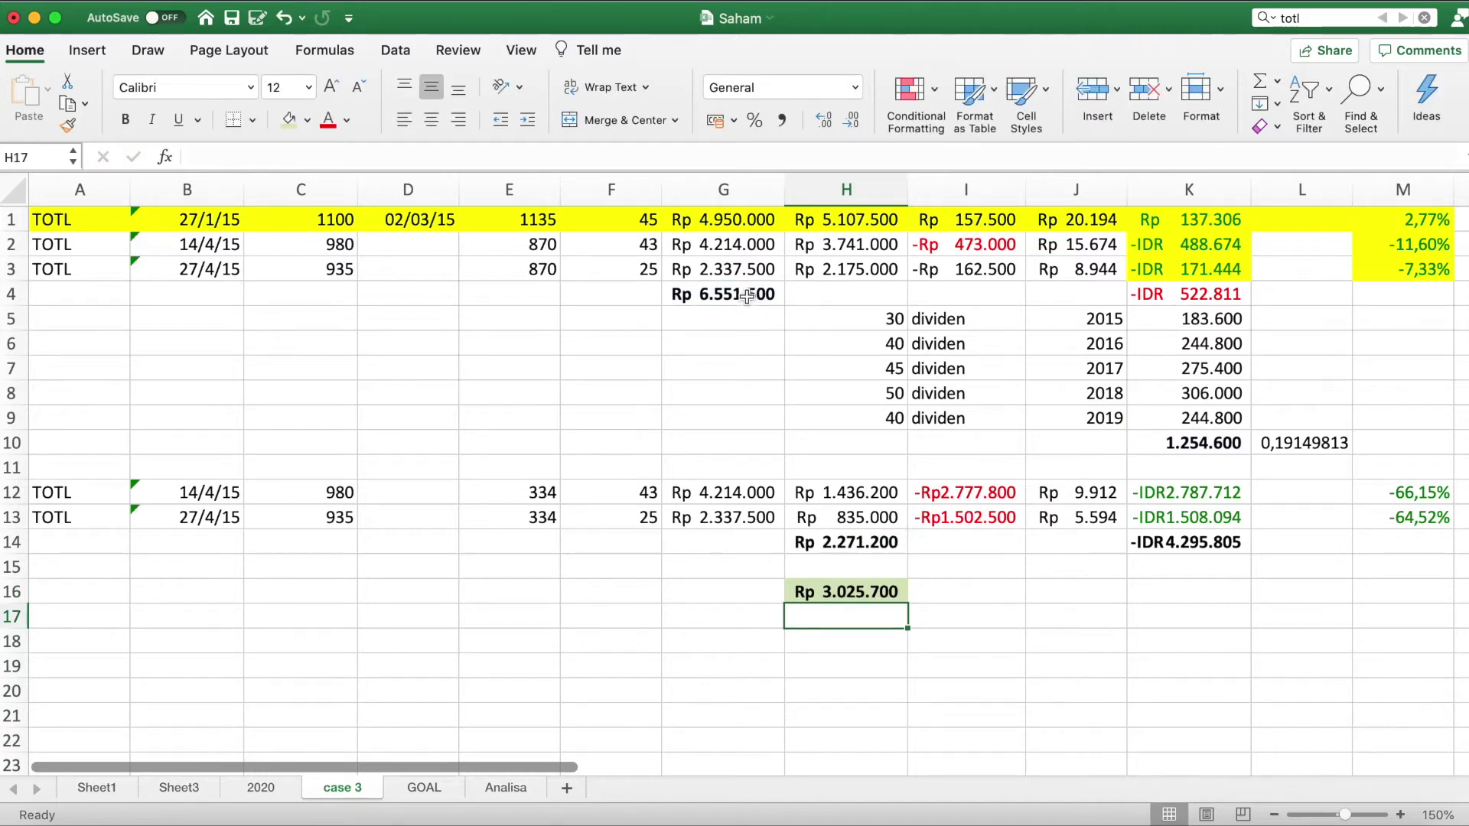
pyautogui.click(747, 296)
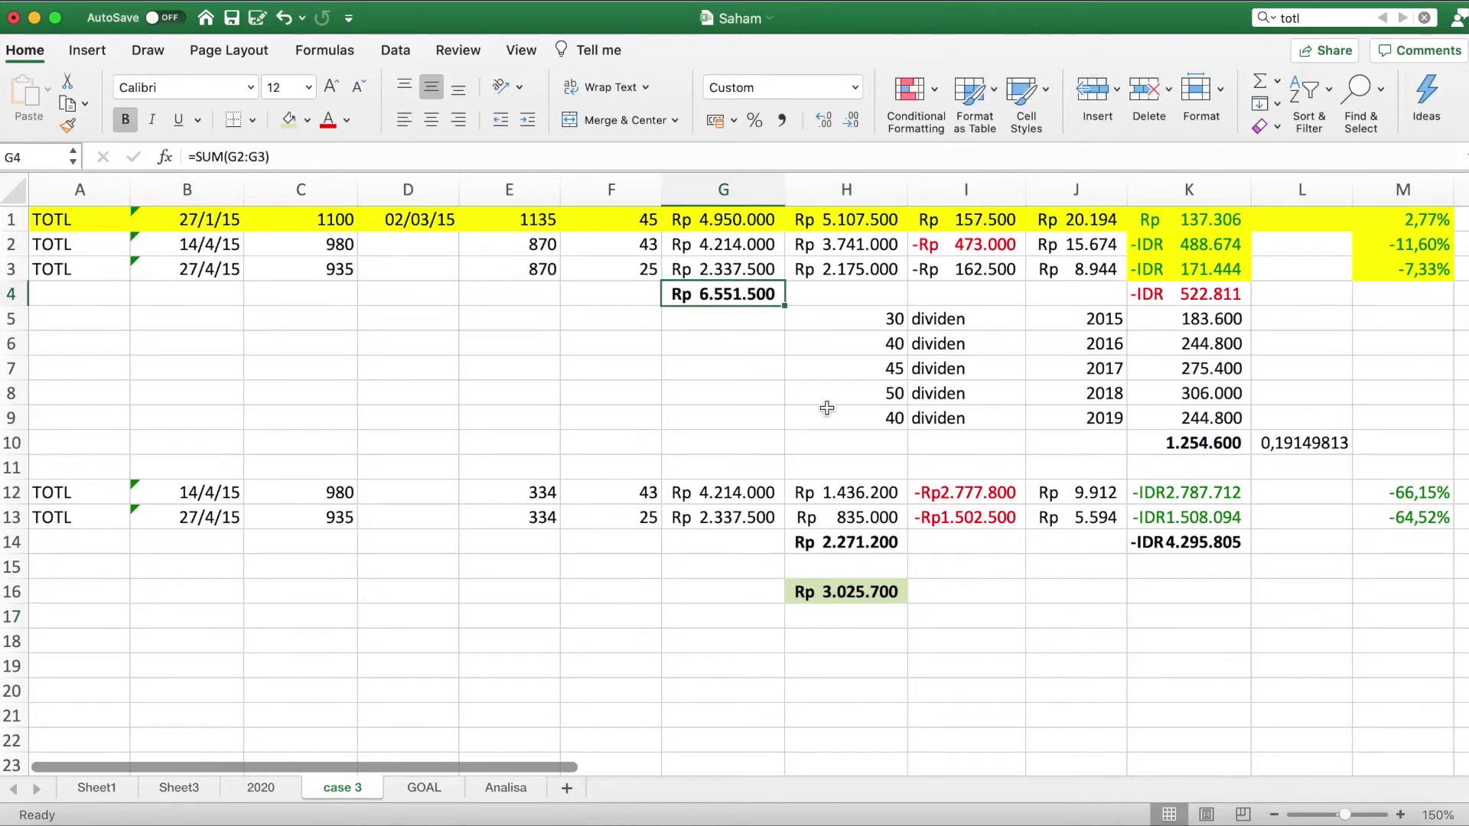
# Review the position value total in H14, the dividend total in K10 and the net loss formula in H16.
pyautogui.click(868, 545)
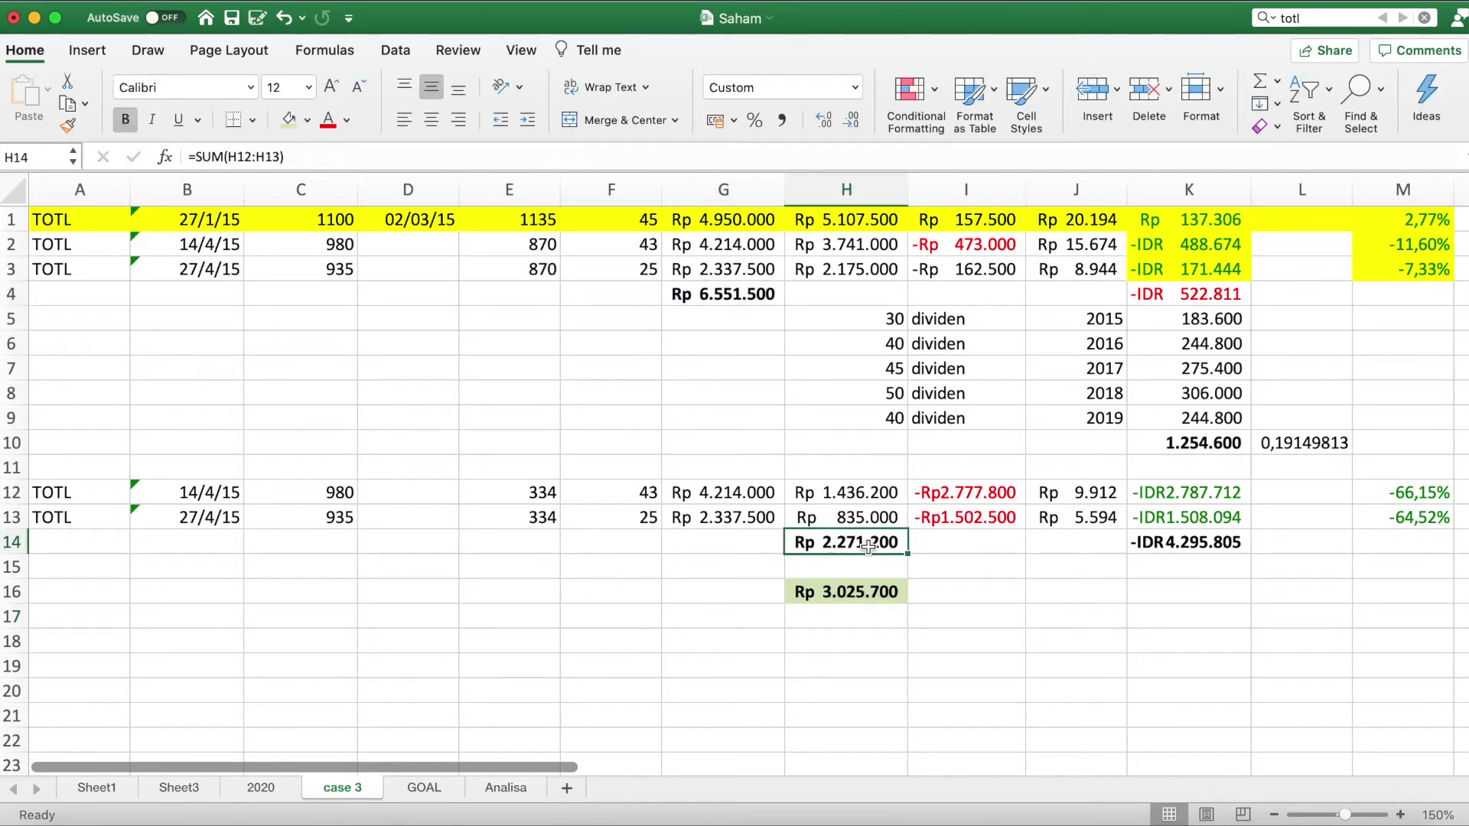
pyautogui.click(1219, 449)
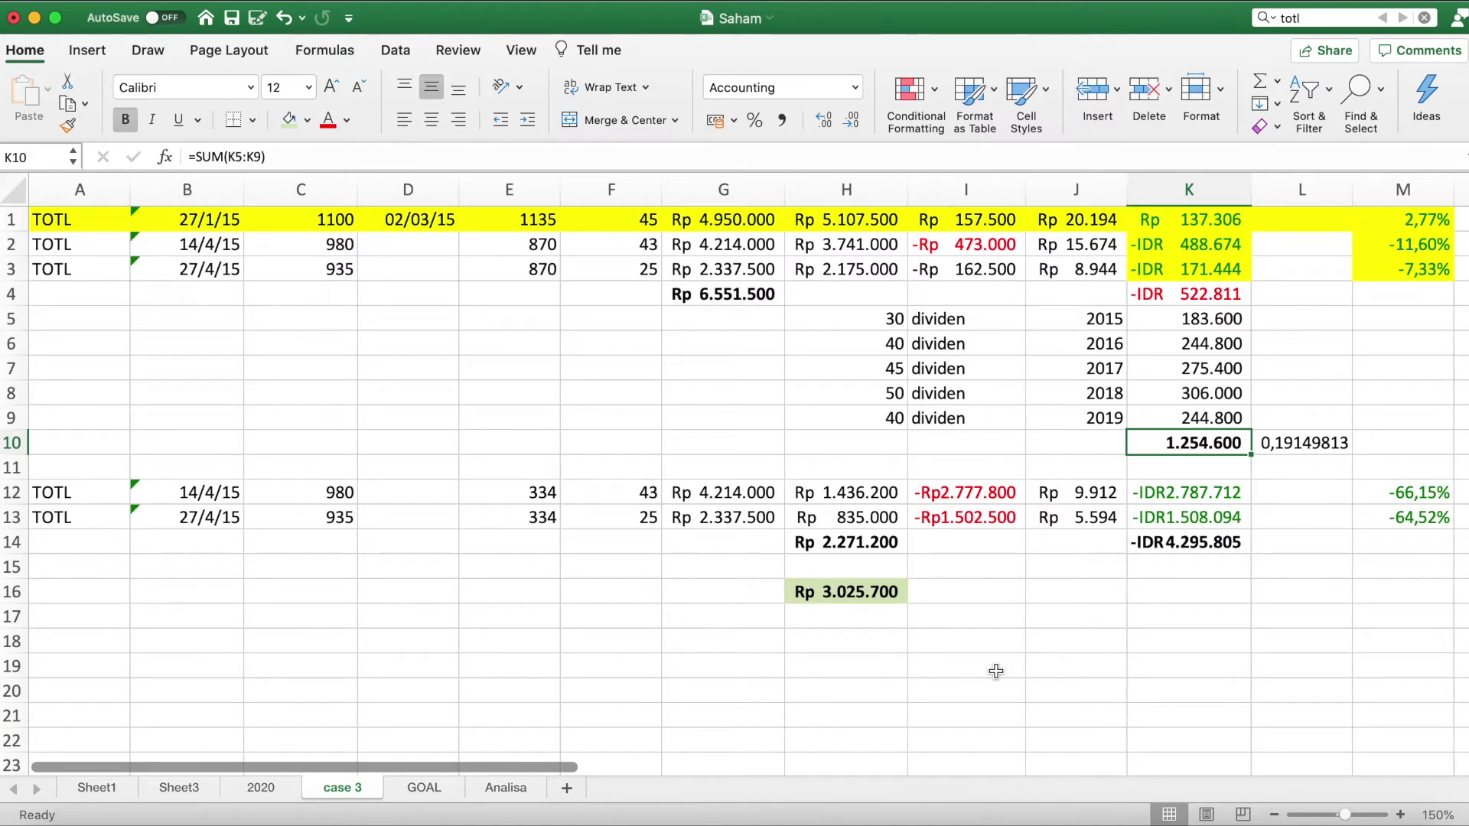
pyautogui.click(884, 594)
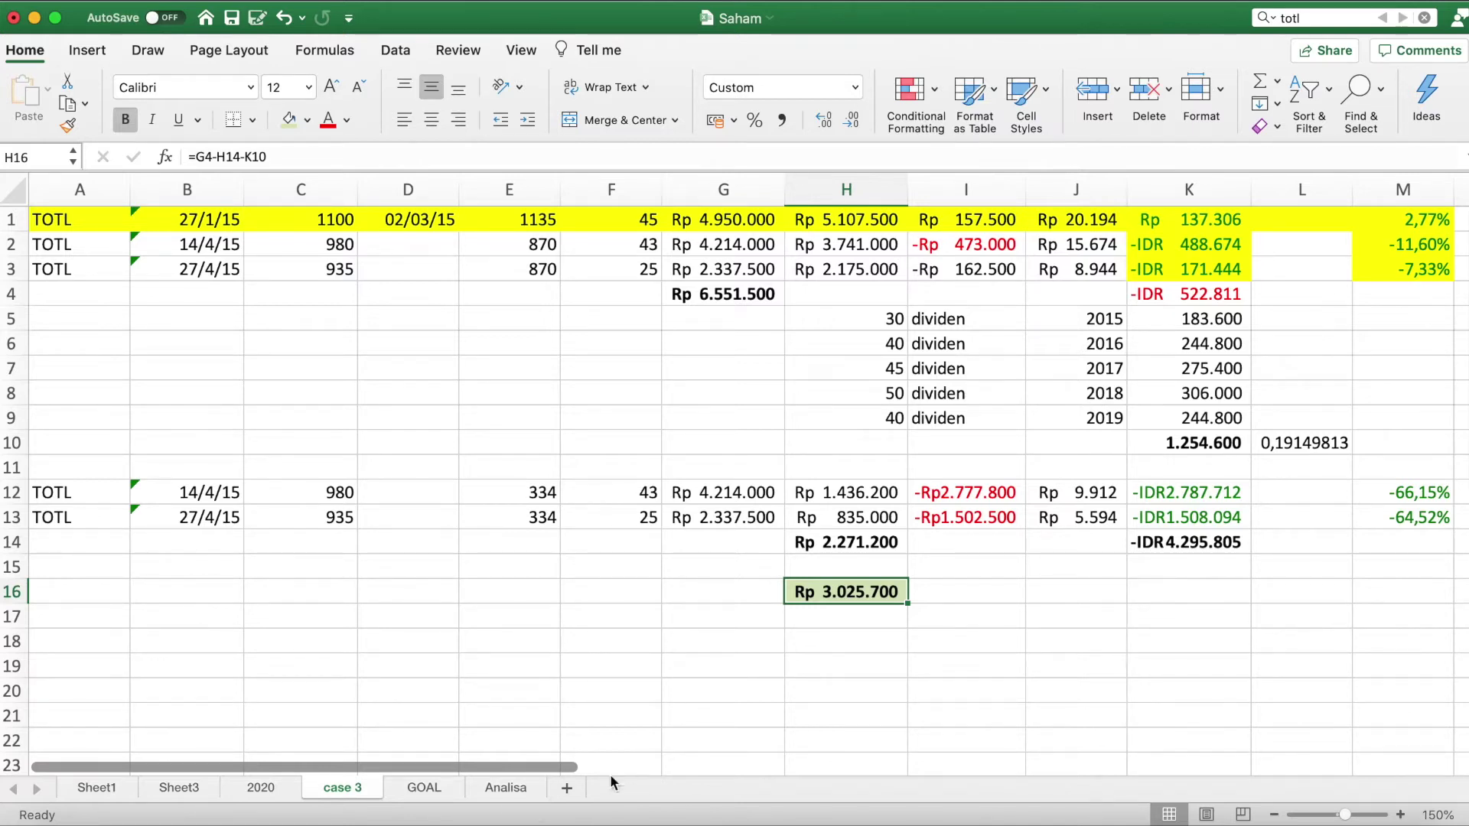
# Switch to Safari and examine TOTL's Q1 income statement on Stockbit.
pyautogui.click(539, 820)
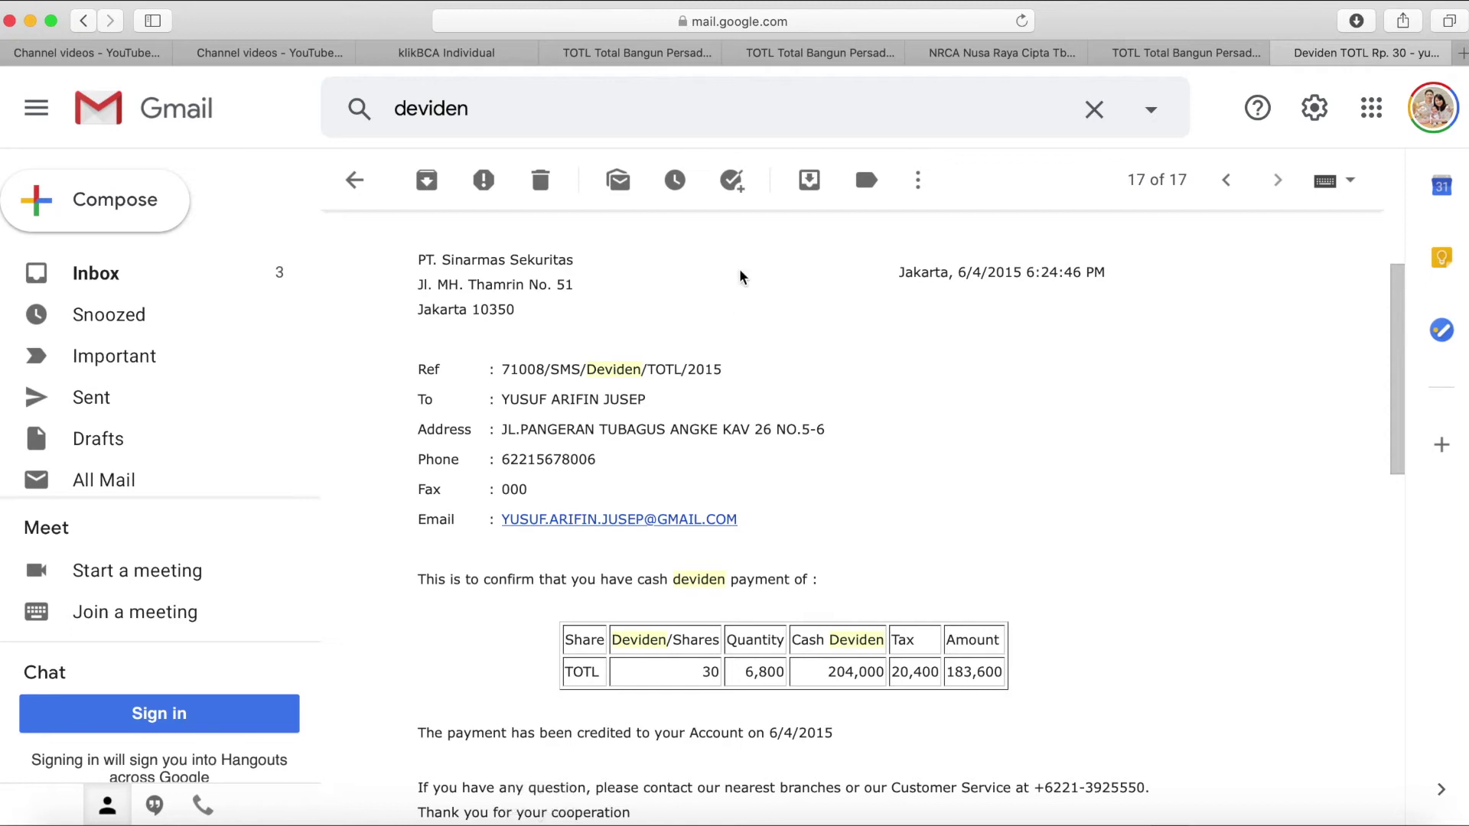
pyautogui.click(618, 54)
pyautogui.scroll(-5, 557, 569)
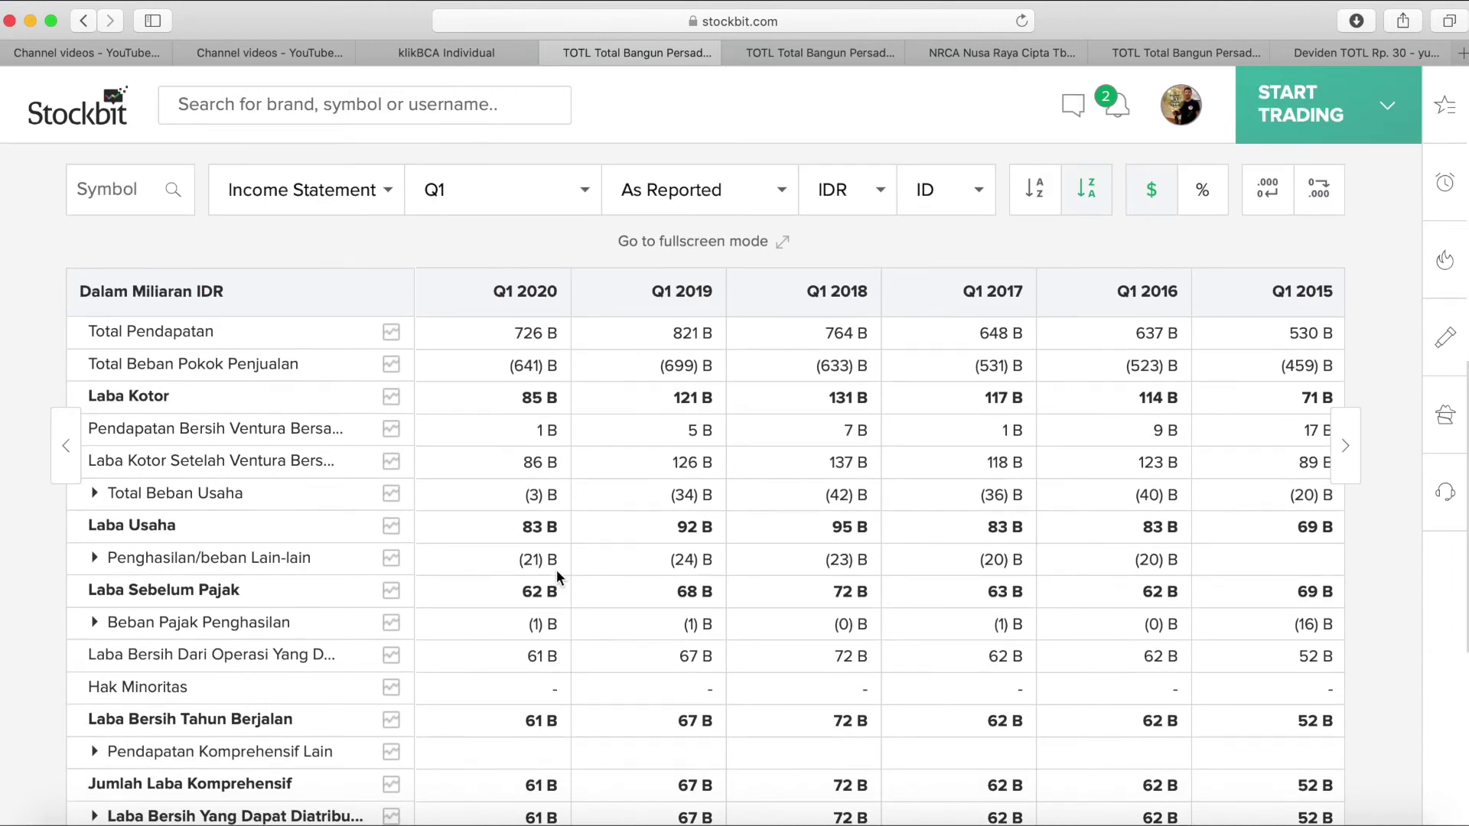
# Examine TOTL's key stats on Stockbit, comparing quarterly net income and revenue and checking valuation, per-share and price performance figures.
pyautogui.click(811, 56)
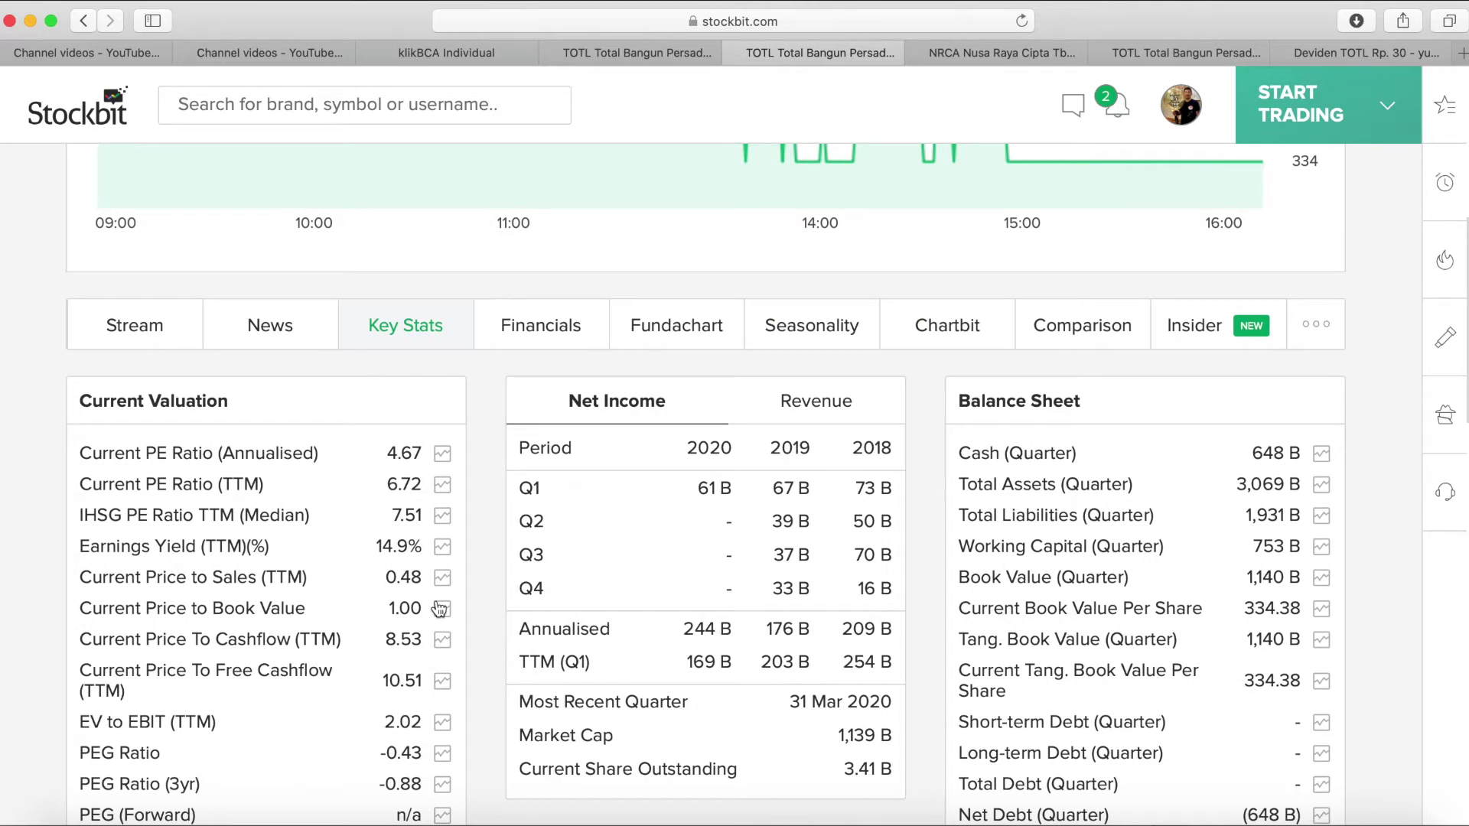
pyautogui.scroll(-1, 440, 609)
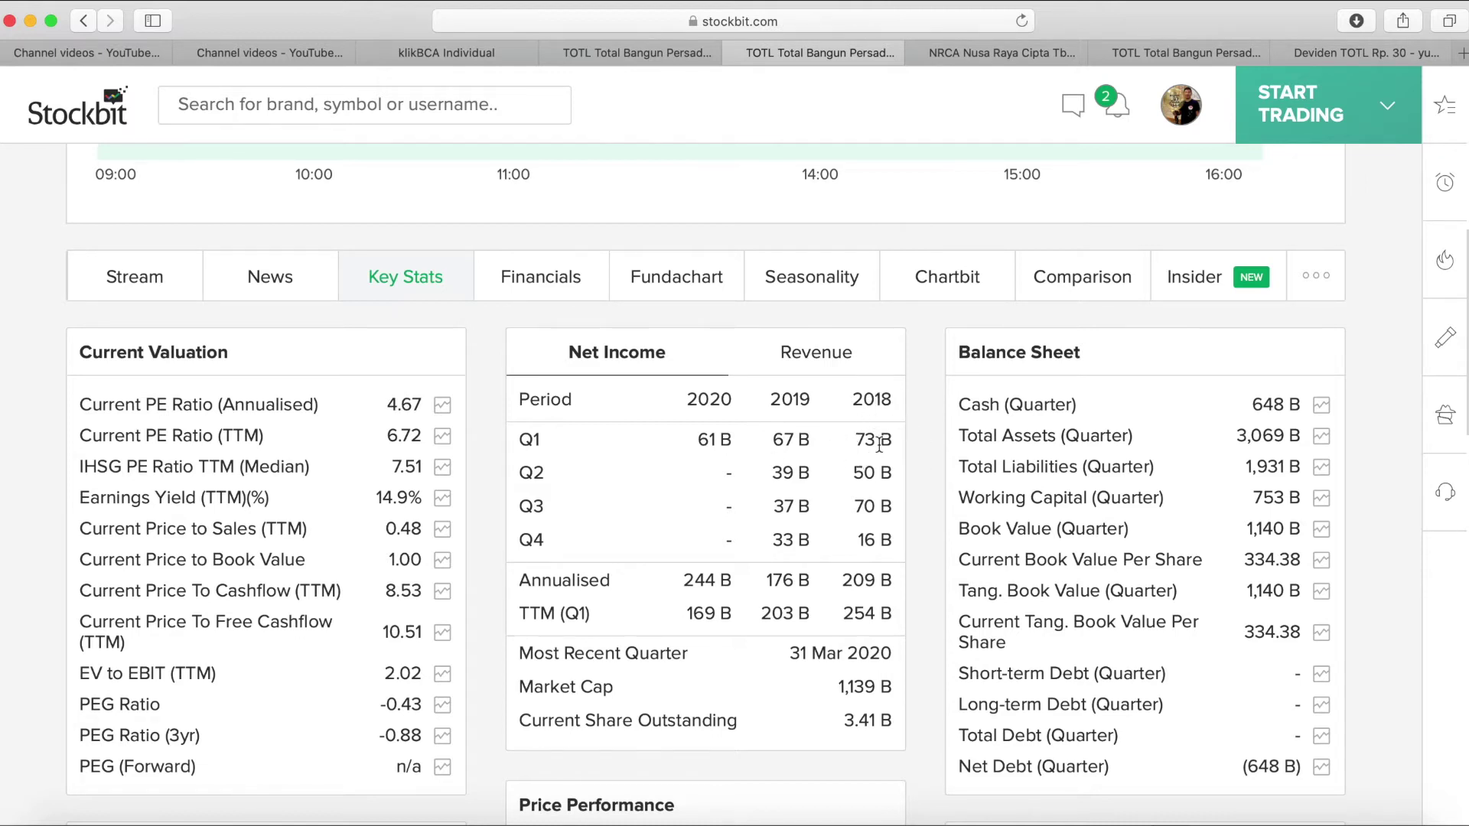
pyautogui.click(768, 372)
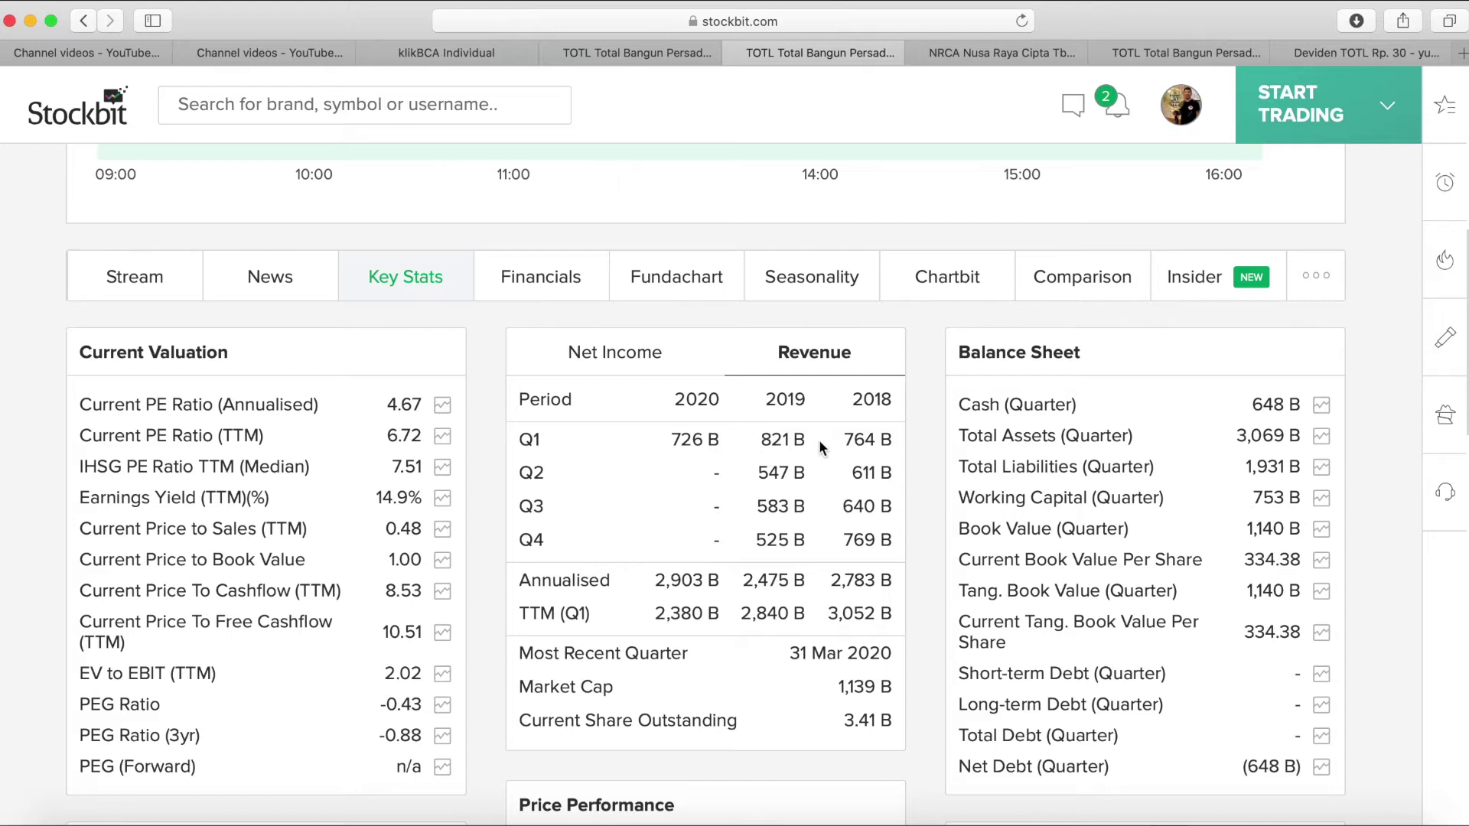
pyautogui.click(631, 365)
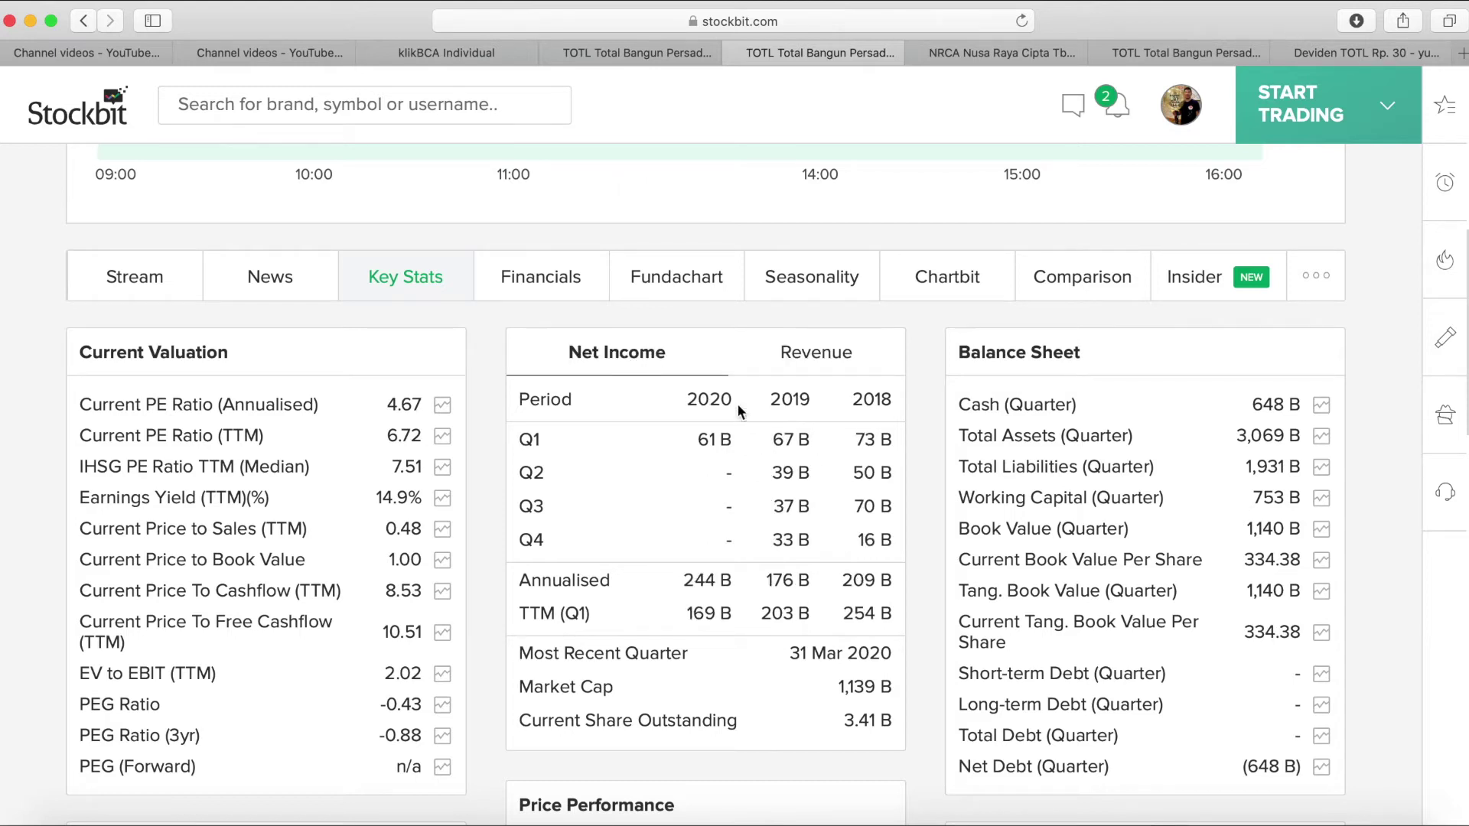
pyautogui.click(809, 368)
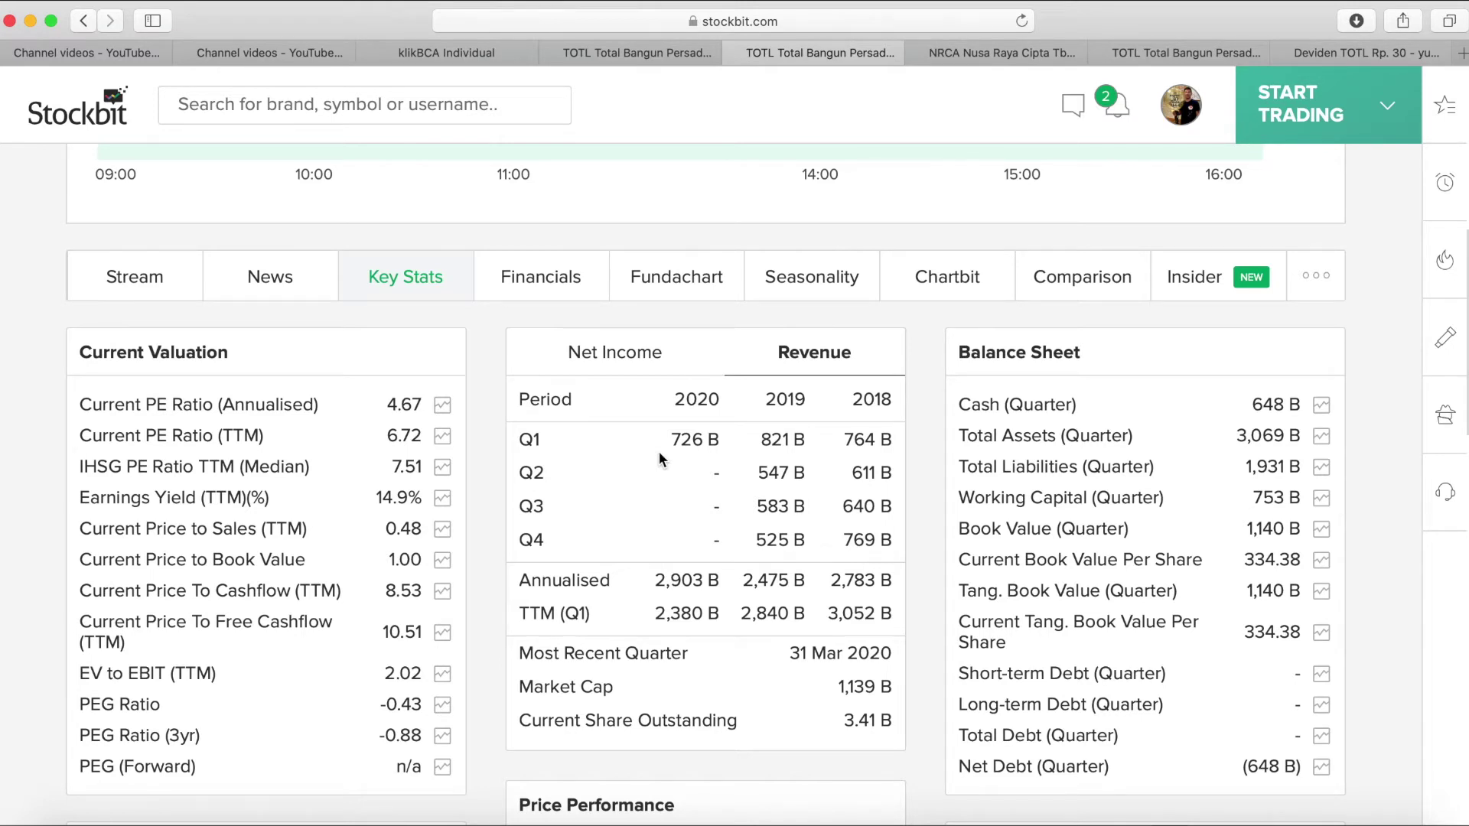
pyautogui.scroll(-1, 660, 457)
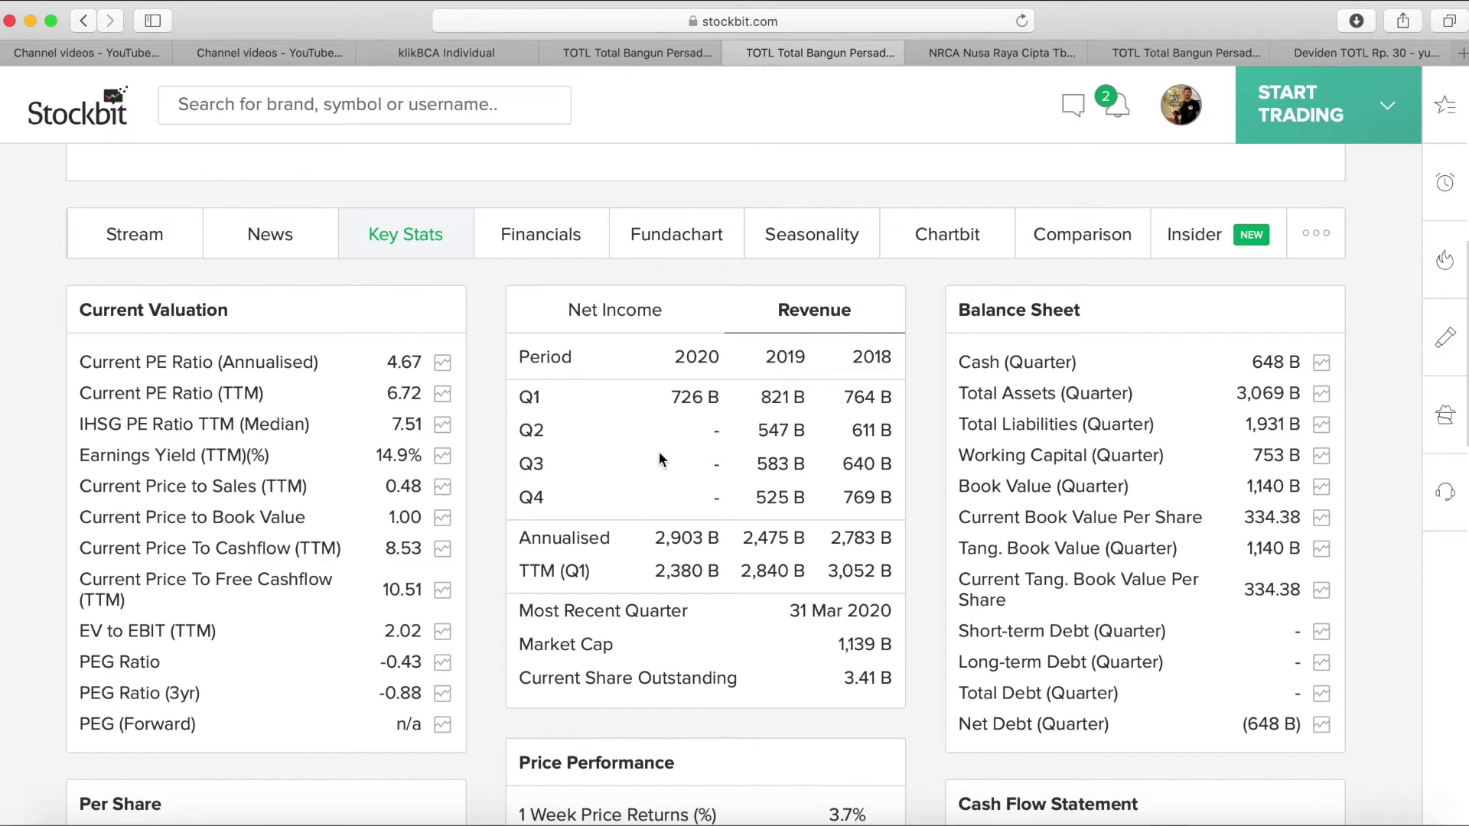
pyautogui.scroll(-6, 659, 452)
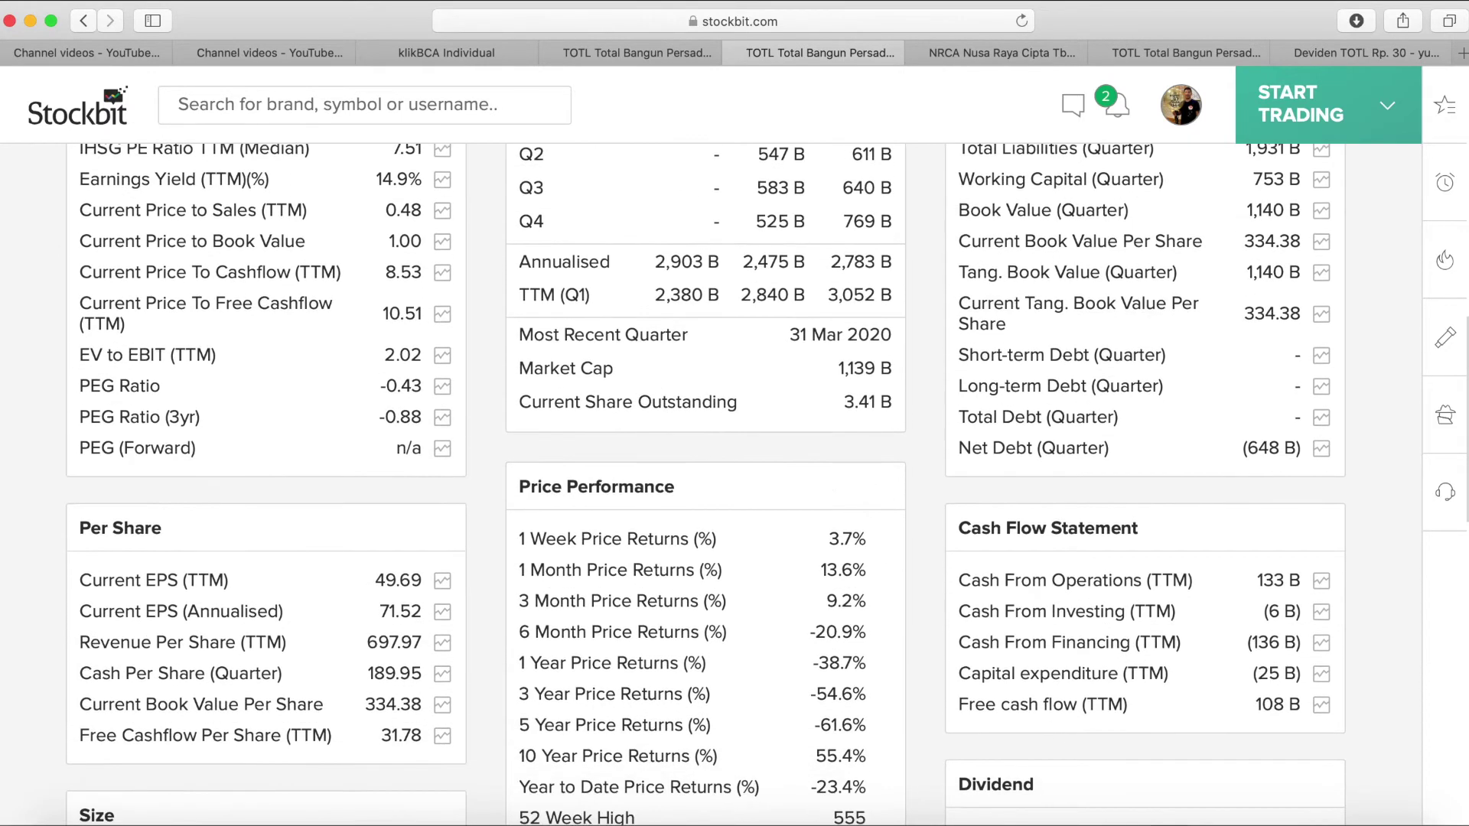
# Switch to Preview and view the TOTL revenue and profit chart in Saham Thumnail-13.png and the ROE/ROA chart in Saham Thumnail-14.png.
pyautogui.click(1226, 815)
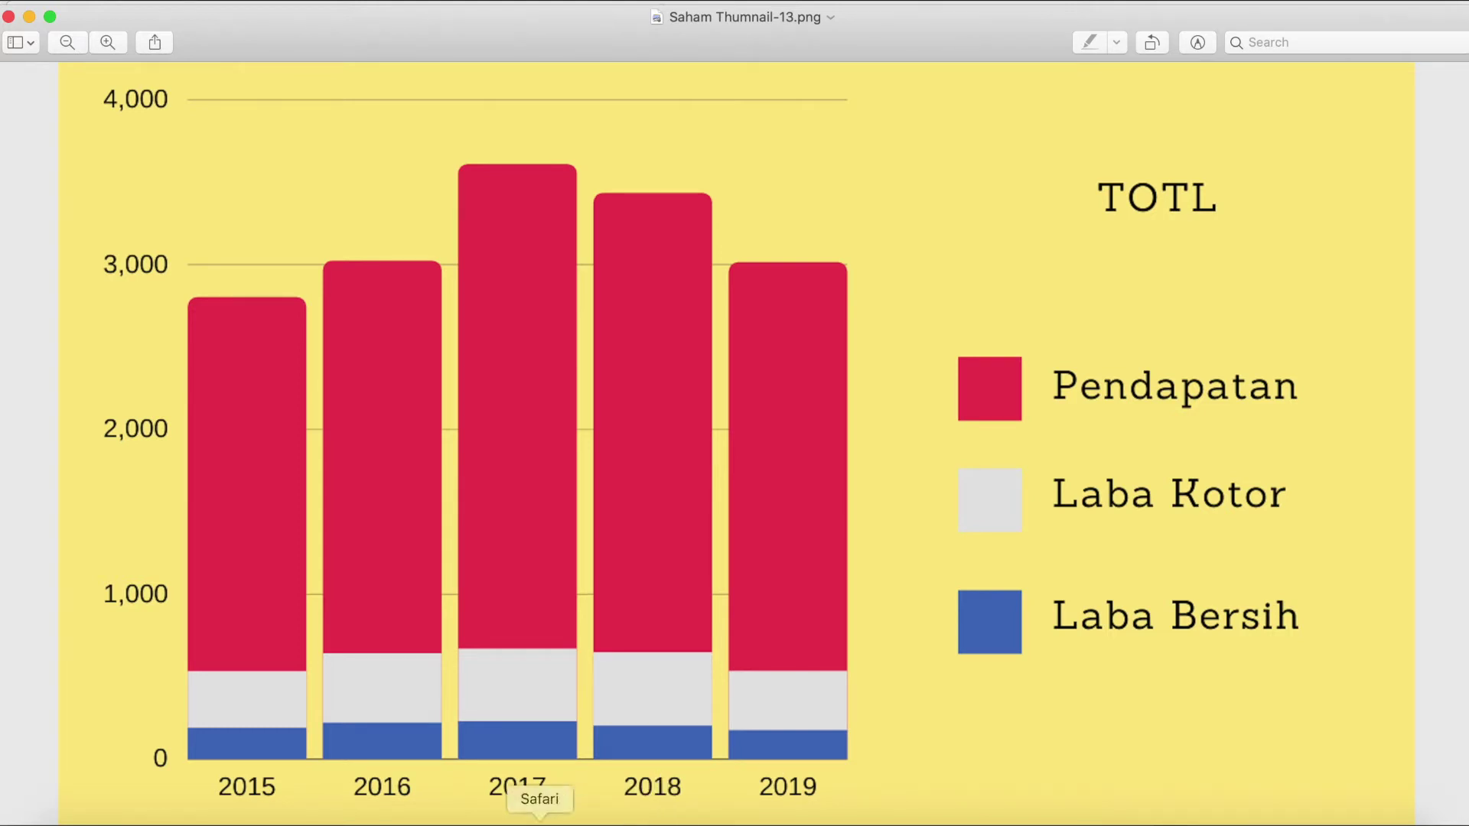
pyautogui.rightClick(1227, 822)
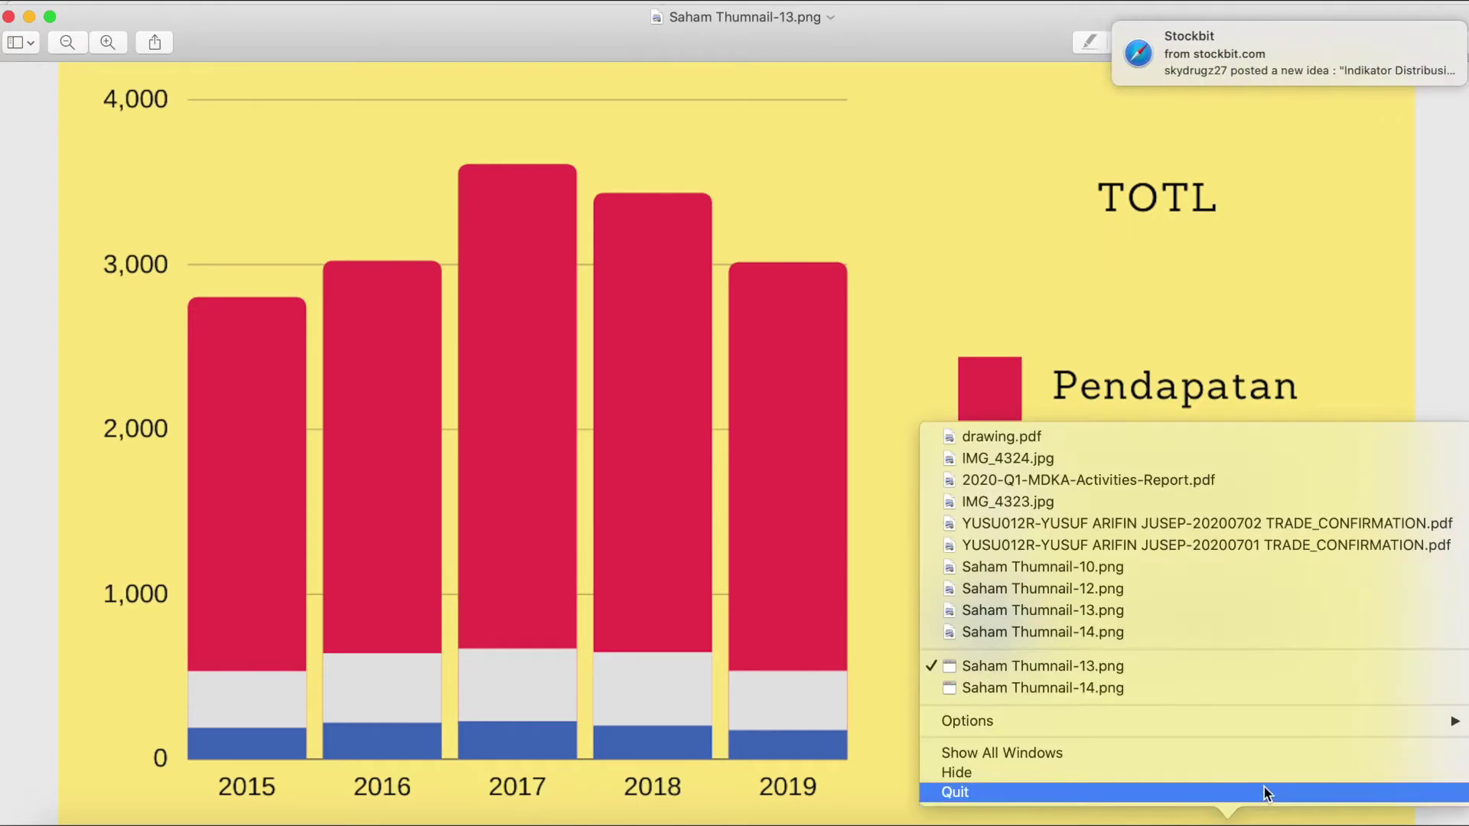
pyautogui.click(1219, 688)
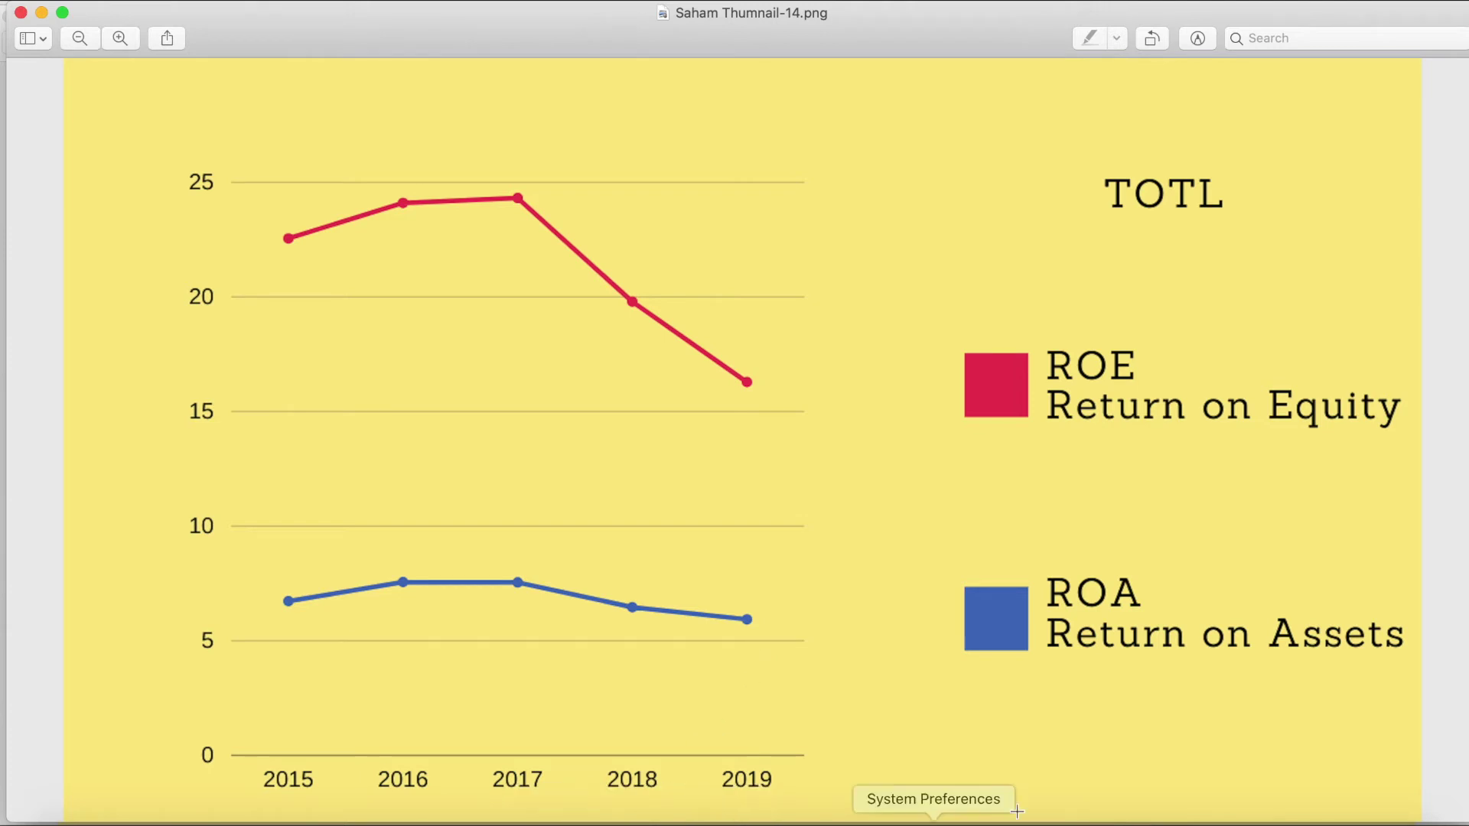
# Open the PE Standard Deviation Band image IMG_4334.PNG from the Downloads folder in Finder.
pyautogui.rightClick(1227, 813)
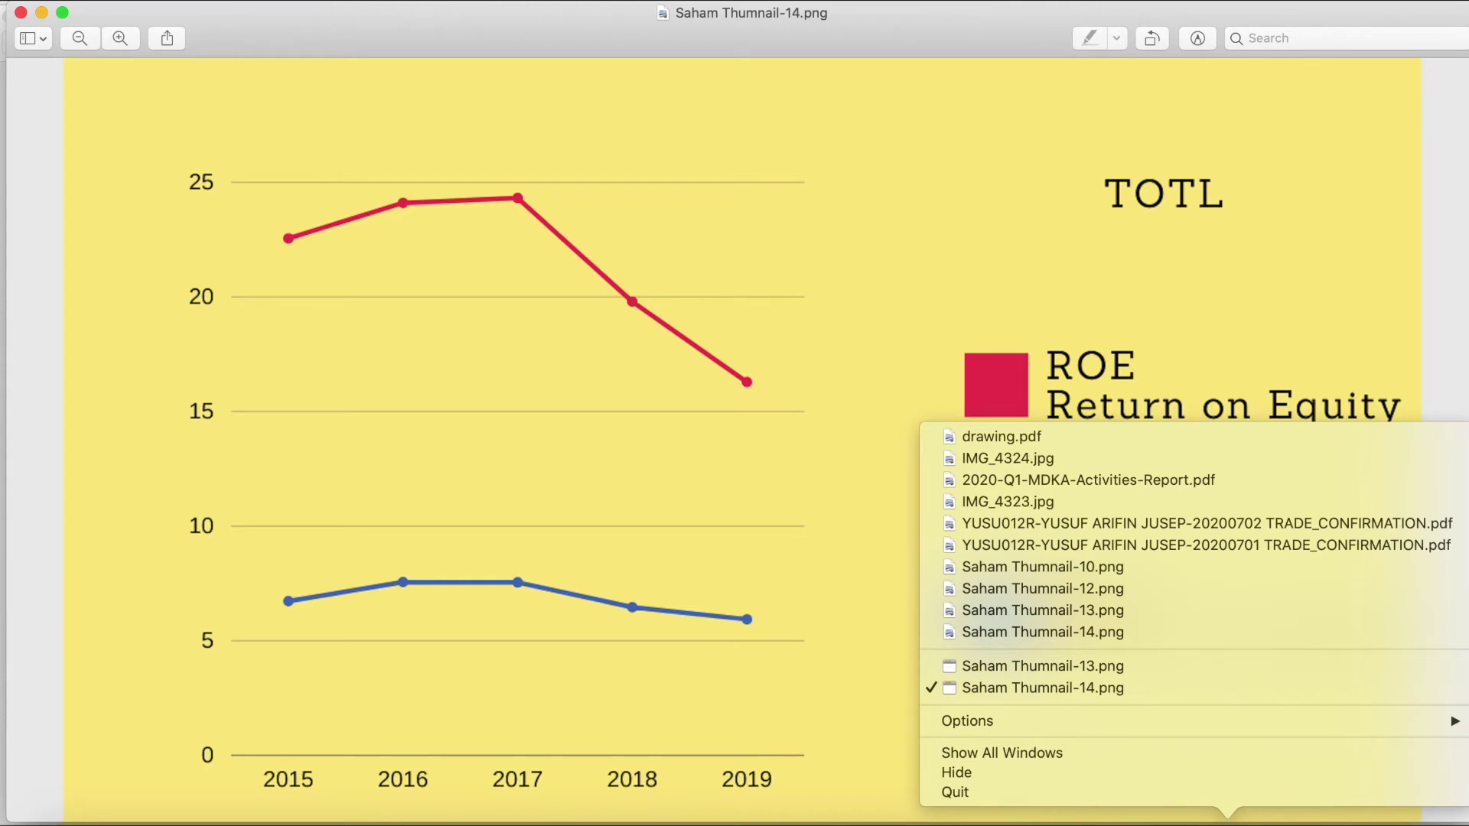
pyautogui.click(528, 765)
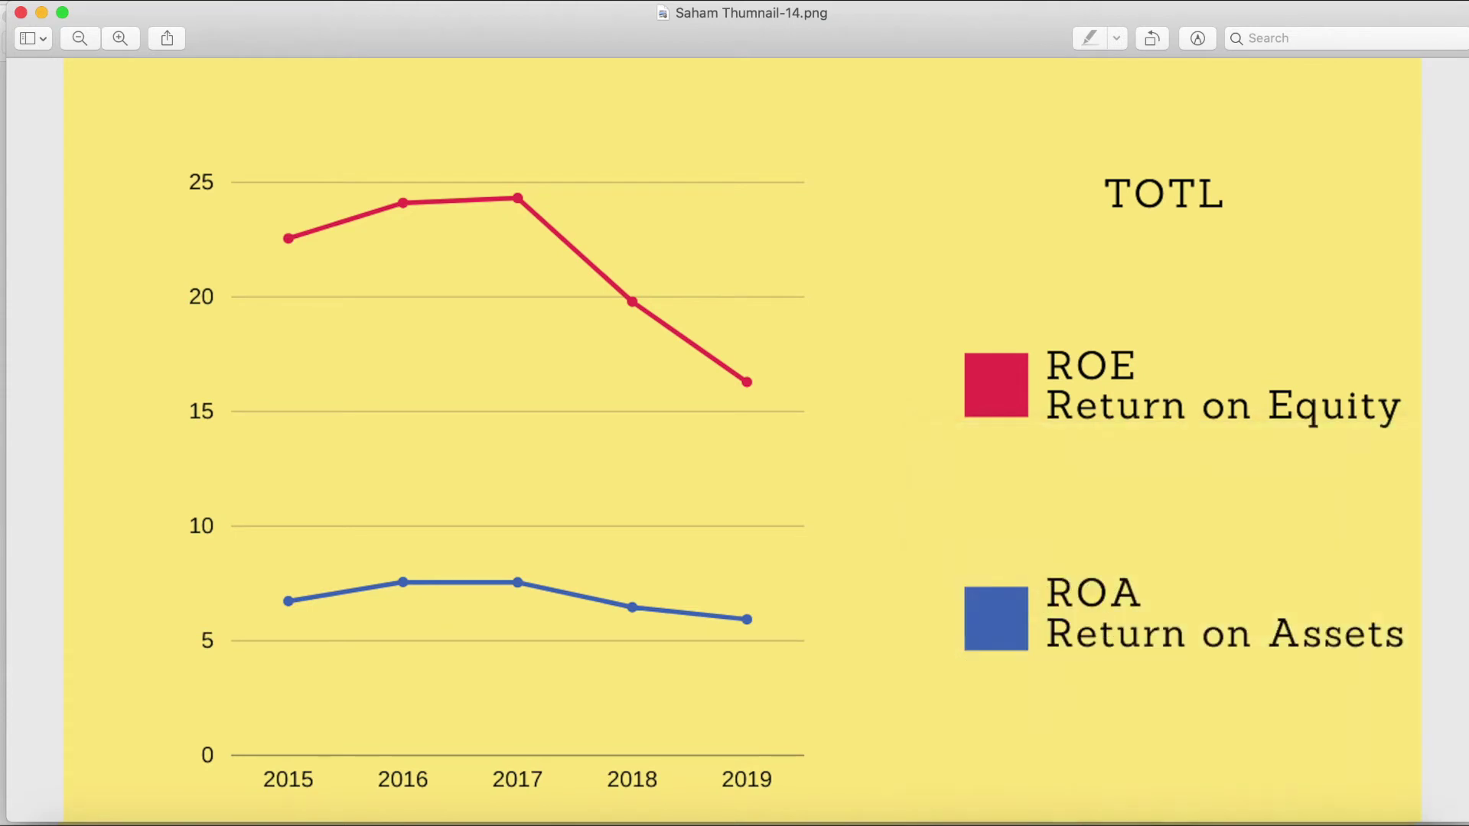
pyautogui.press('super+Tab')
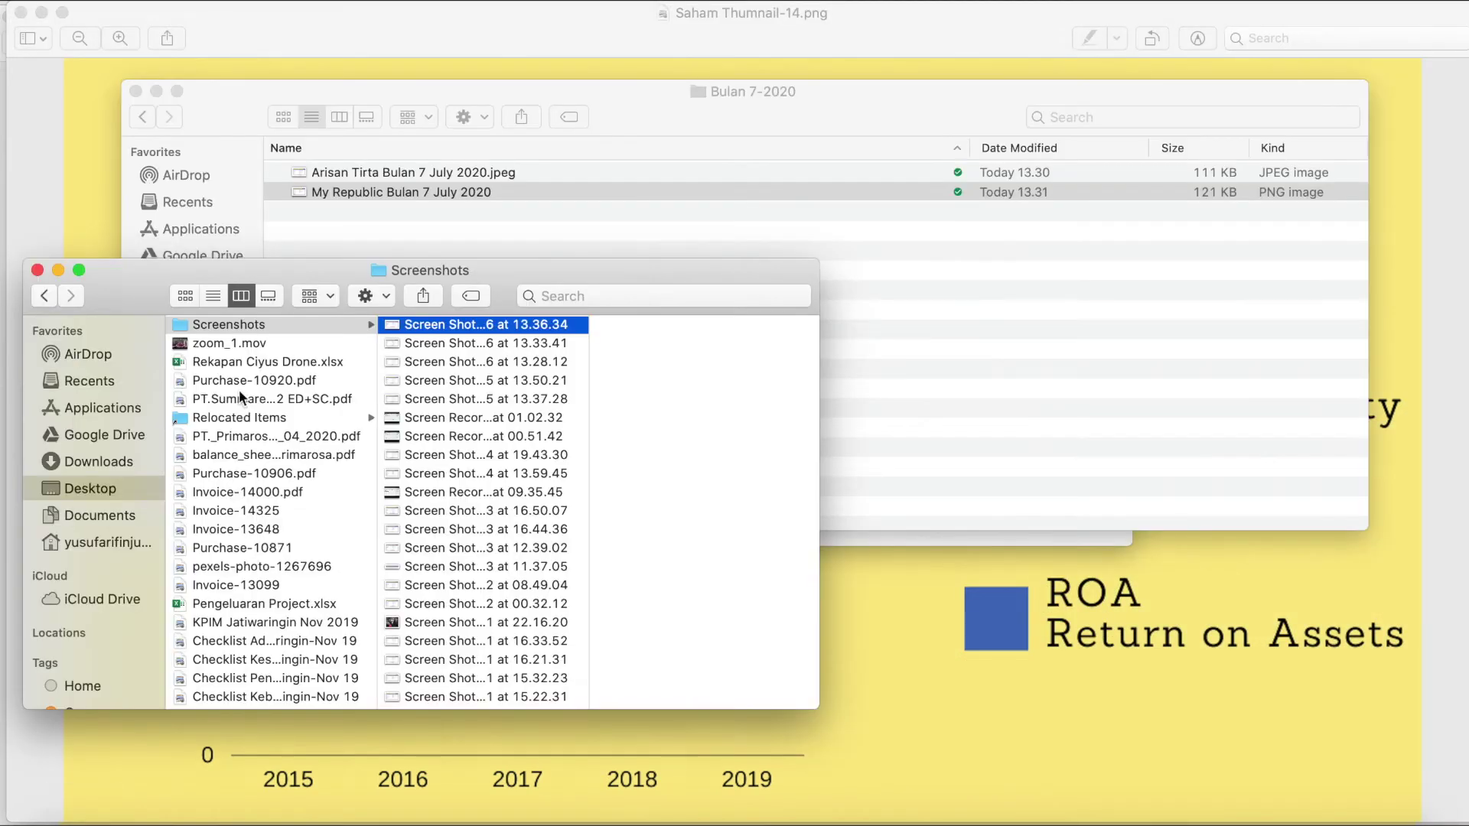
pyautogui.click(120, 463)
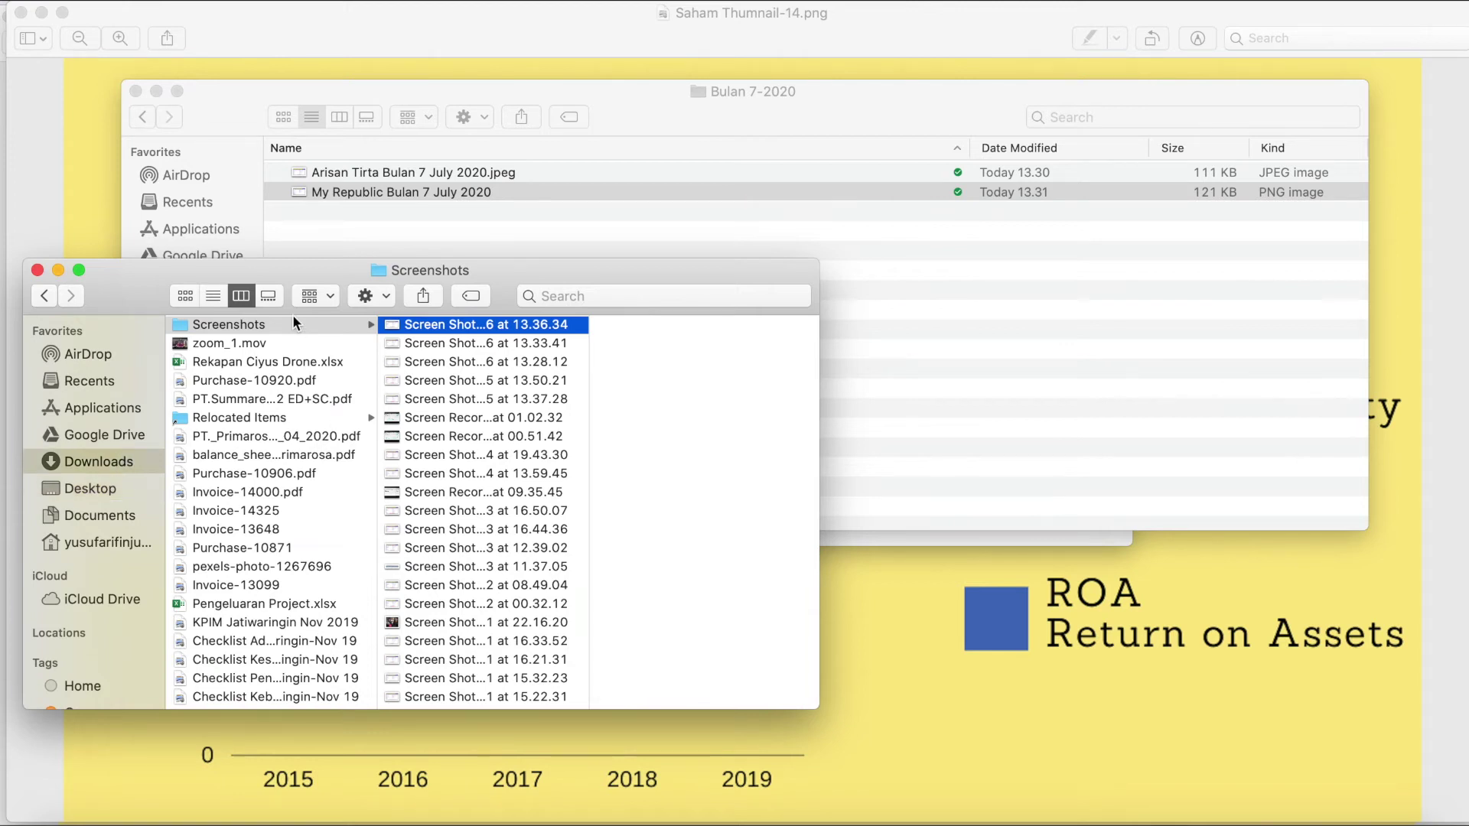
pyautogui.click(276, 389)
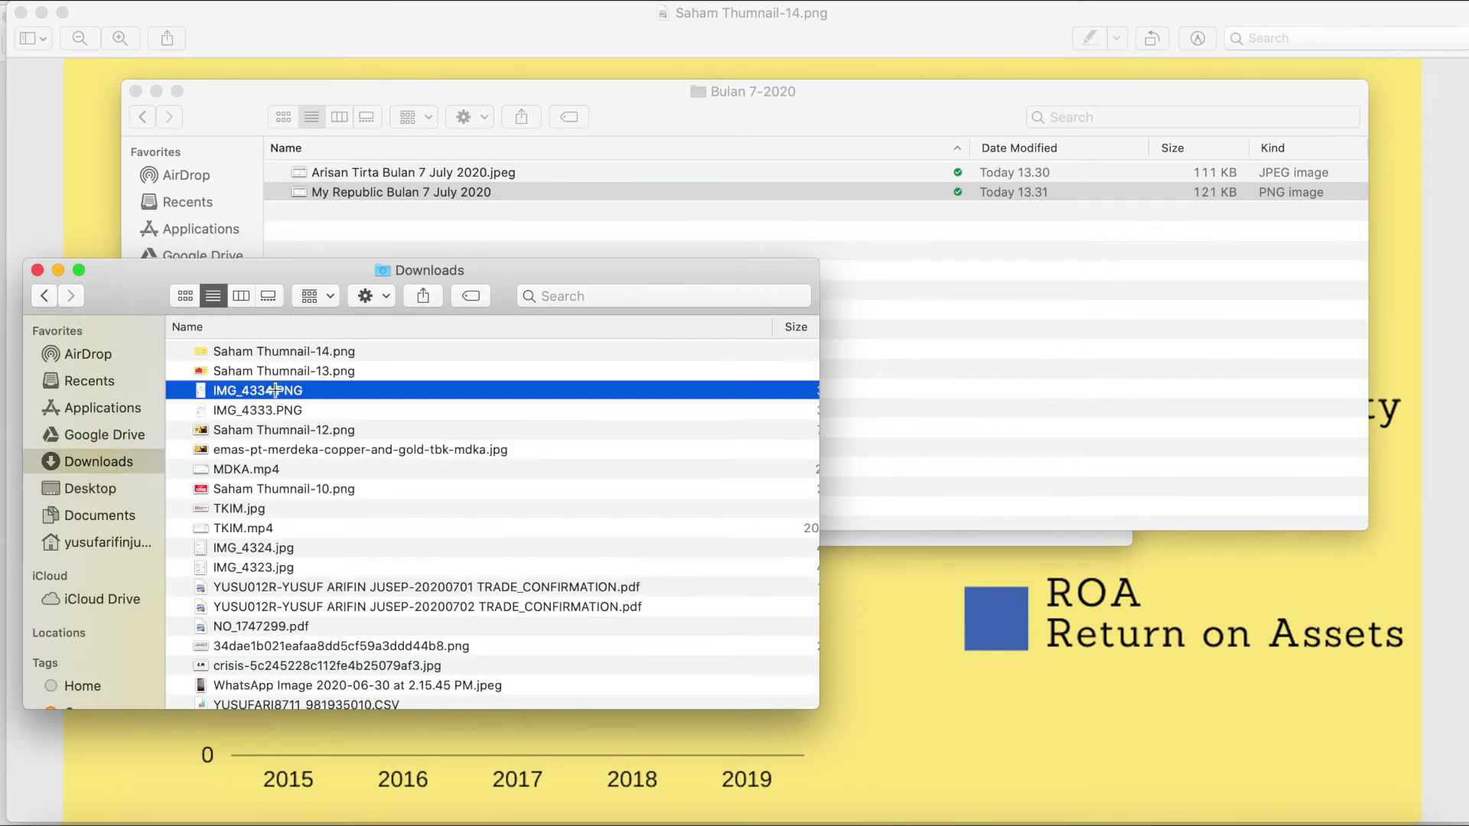
pyautogui.press('super+Tab')
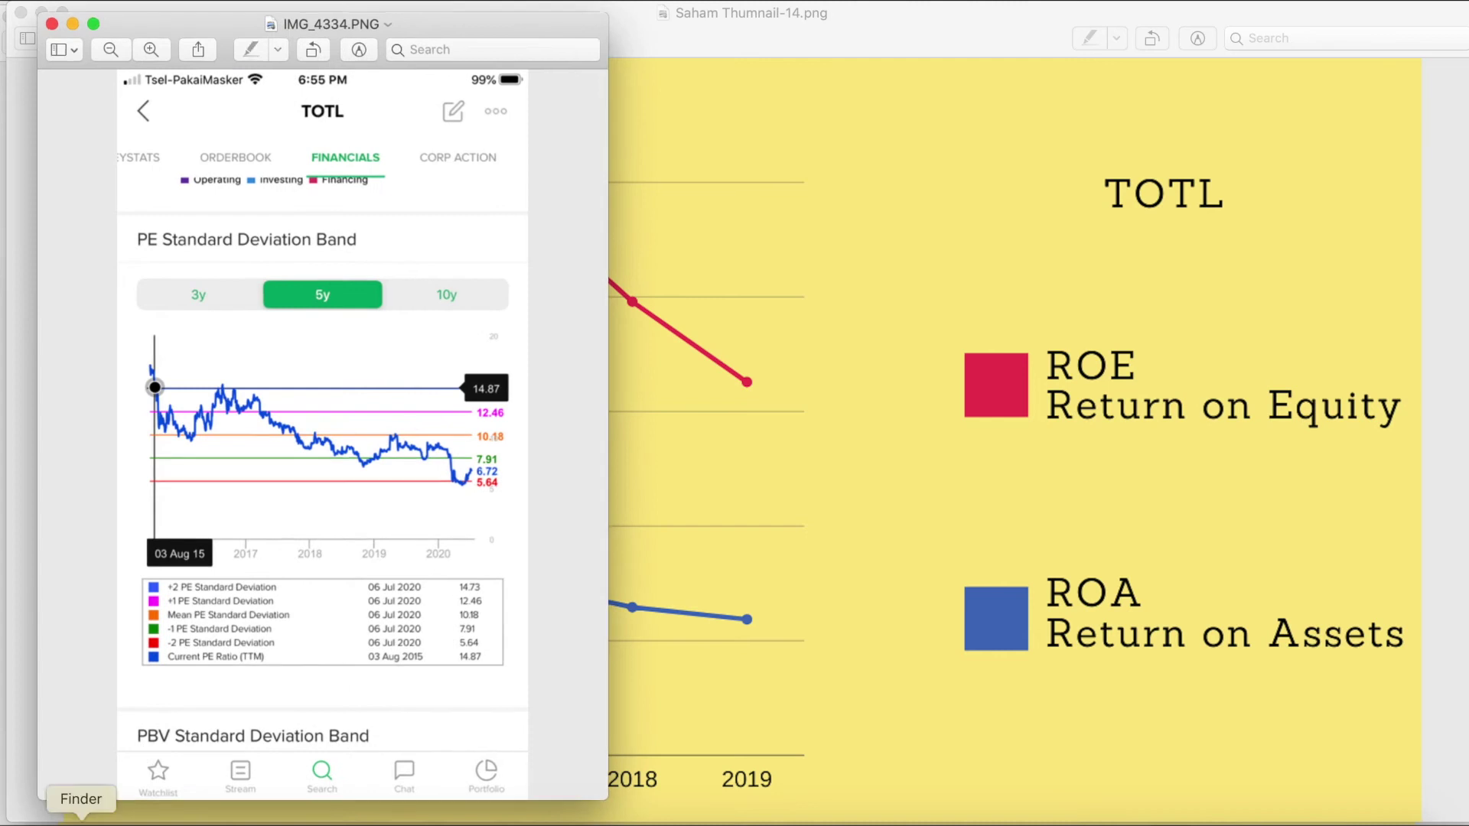
# Open the PBV Standard Deviation Band image IMG_4333.PNG from Downloads and place its window beside the PE chart.
pyautogui.click(81, 813)
pyautogui.doubleClick(282, 407)
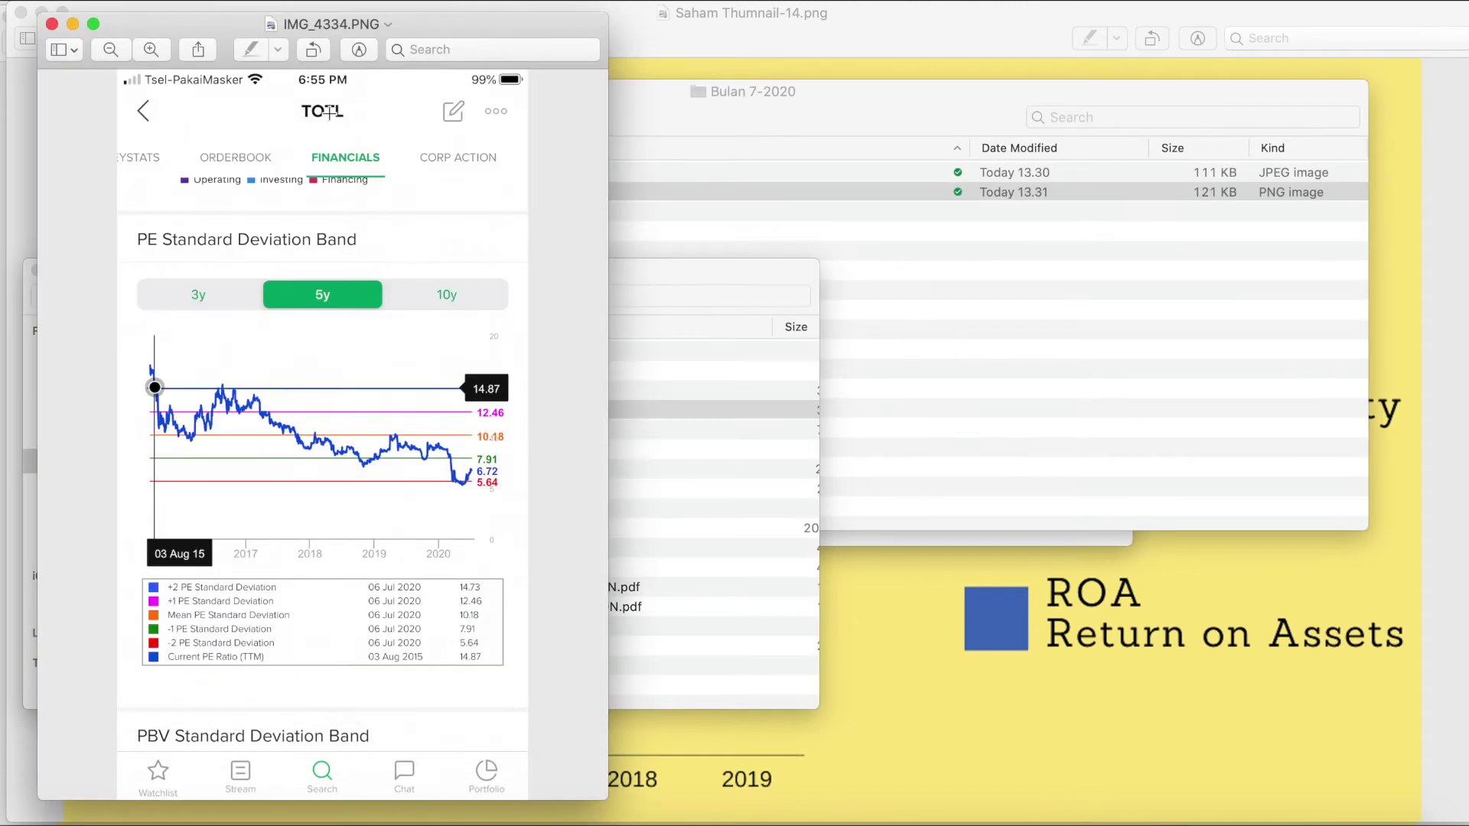
pyautogui.moveTo(220, 46); pyautogui.dragTo(1008, 54)
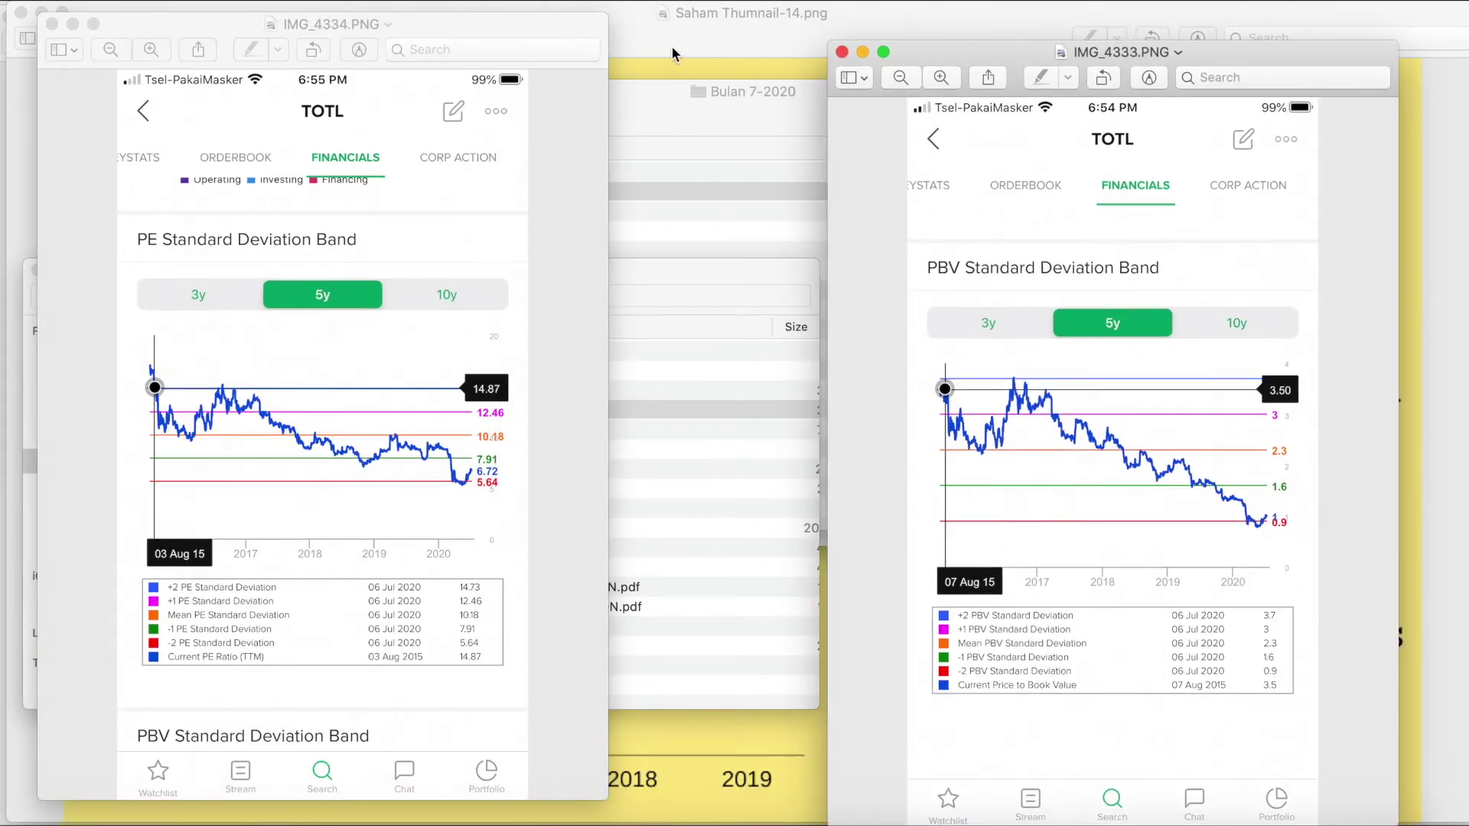
# Enlarge the PE Standard Deviation Band chart and widen its window to show the full chart.
pyautogui.click(579, 29)
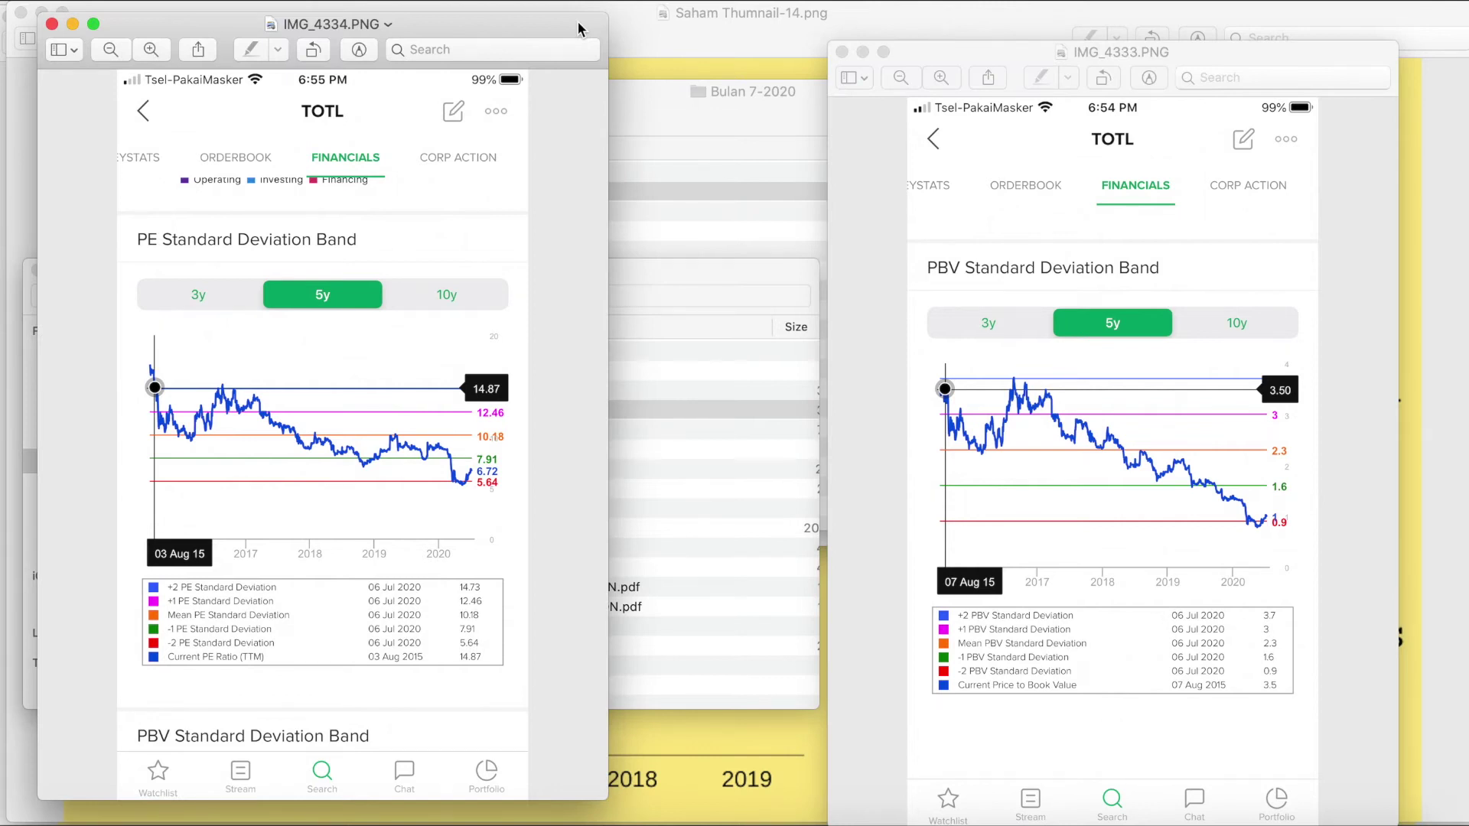
pyautogui.press('super+plus')
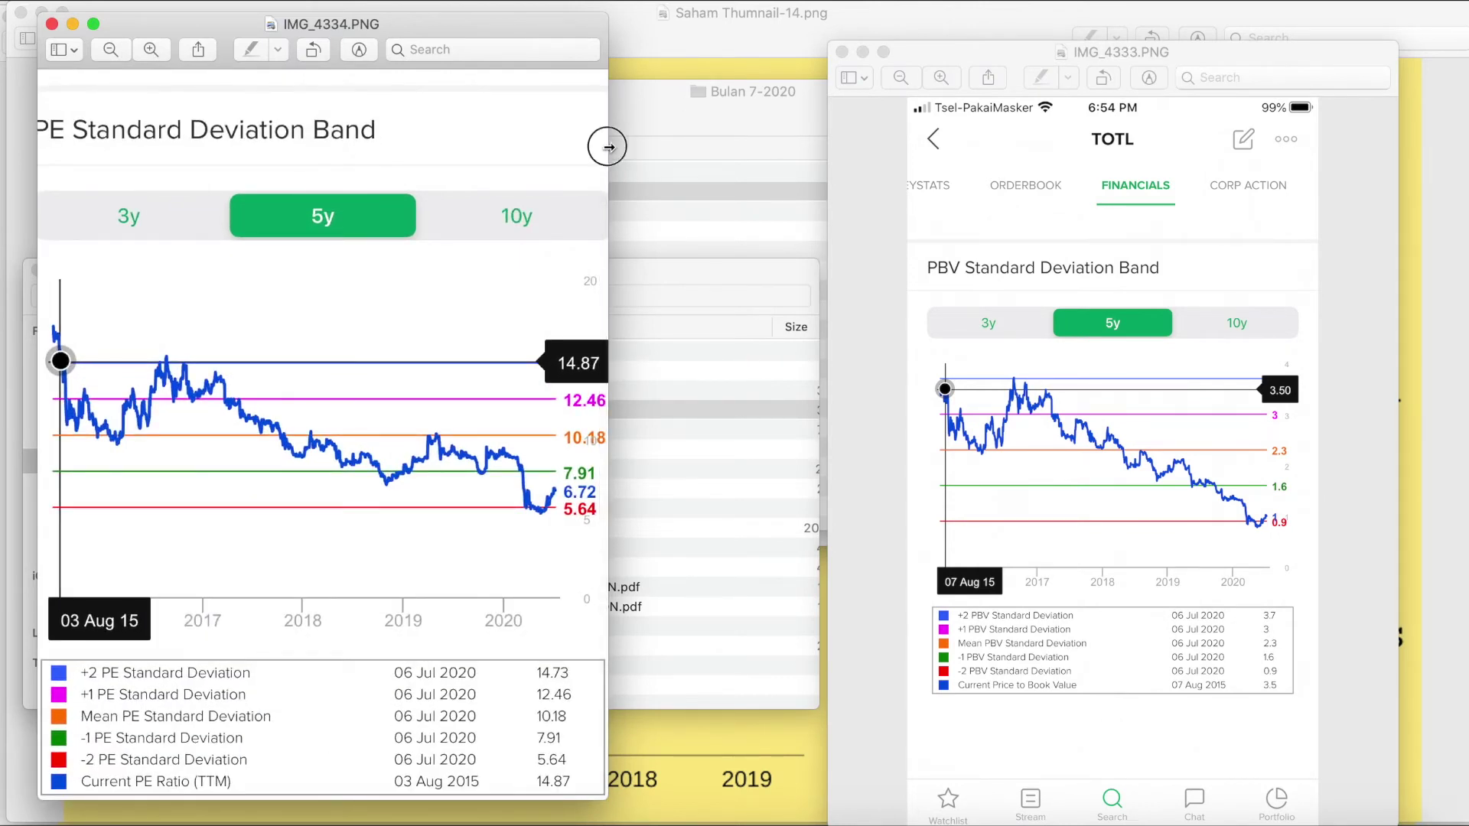
pyautogui.moveTo(608, 147); pyautogui.dragTo(808, 164)
# Enlarge the PBV Standard Deviation Band chart, widen its window and position it so both charts can be compared.
pyautogui.click(943, 43)
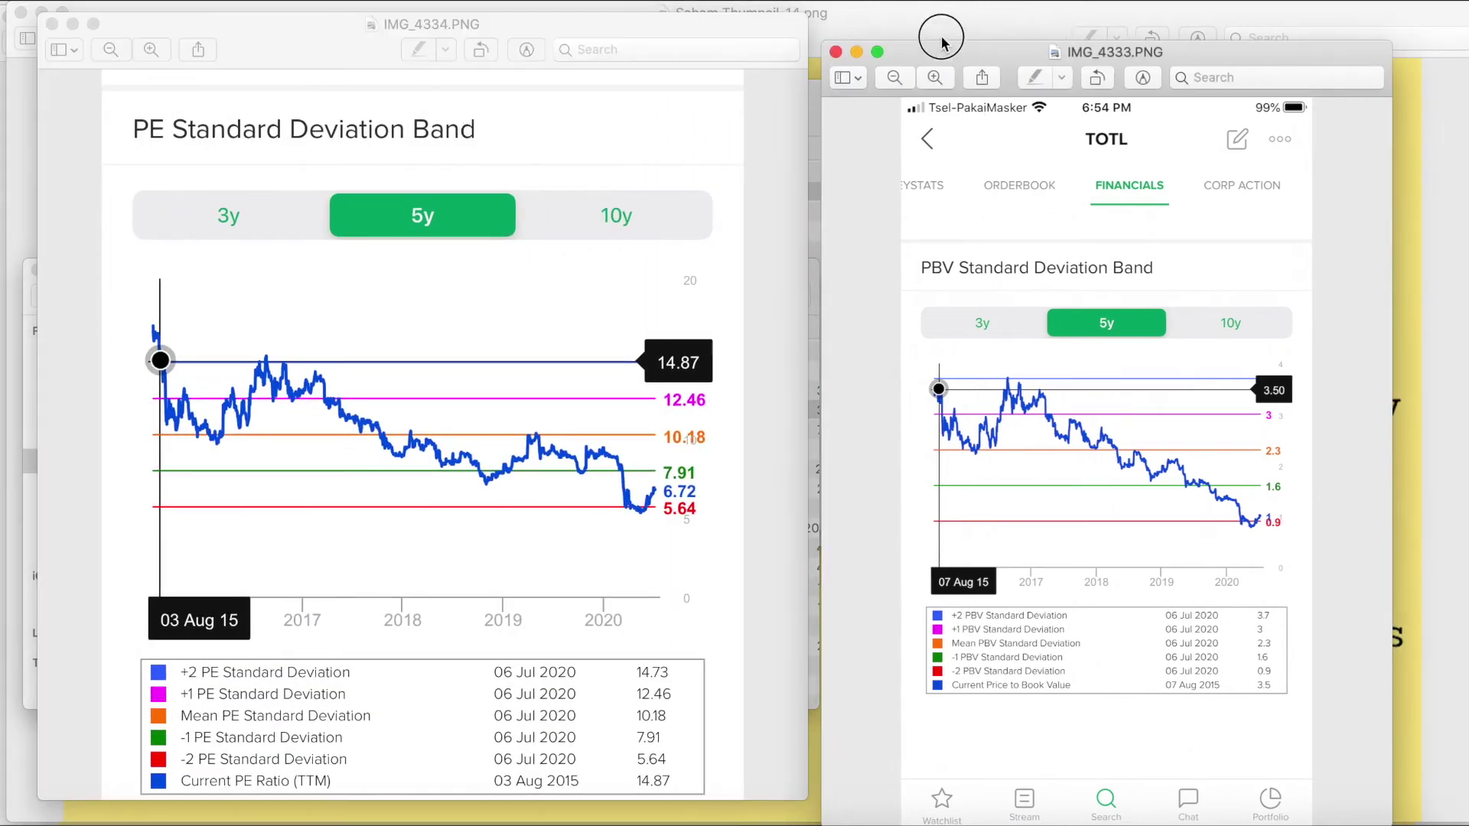
pyautogui.moveTo(943, 42); pyautogui.dragTo(931, 42)
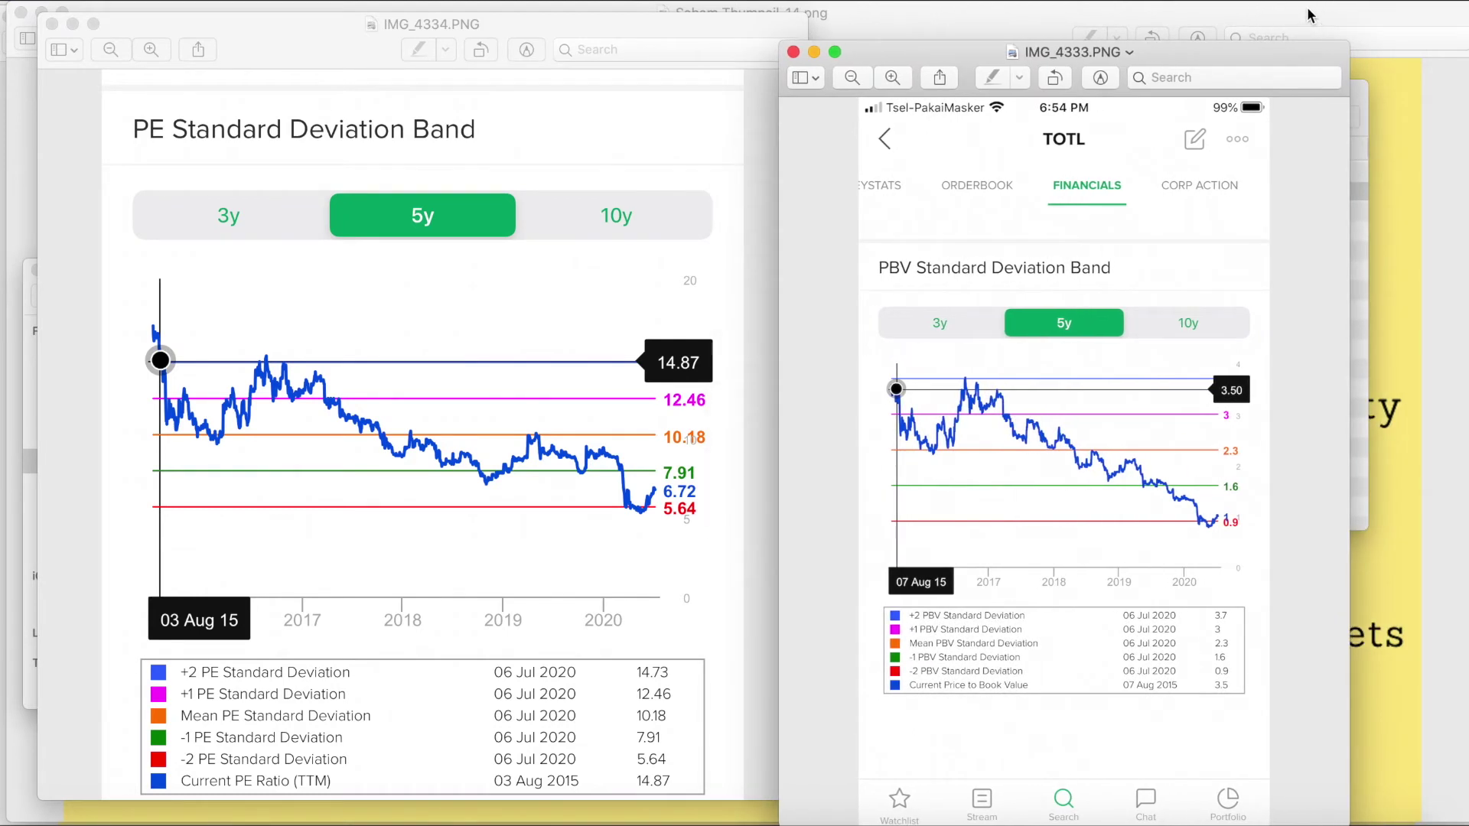
pyautogui.press('super+plus')
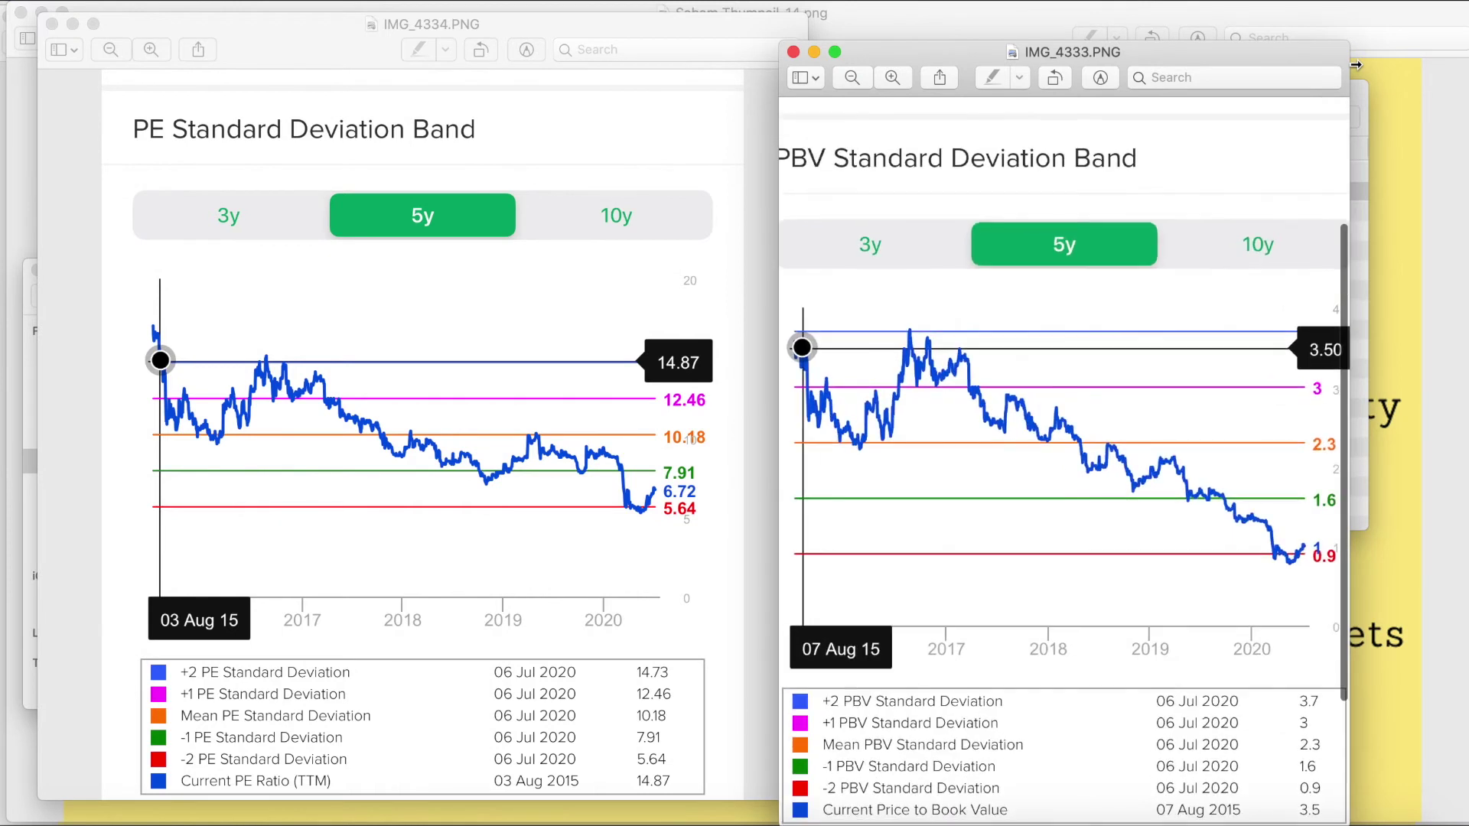
pyautogui.moveTo(1353, 114); pyautogui.dragTo(1463, 115)
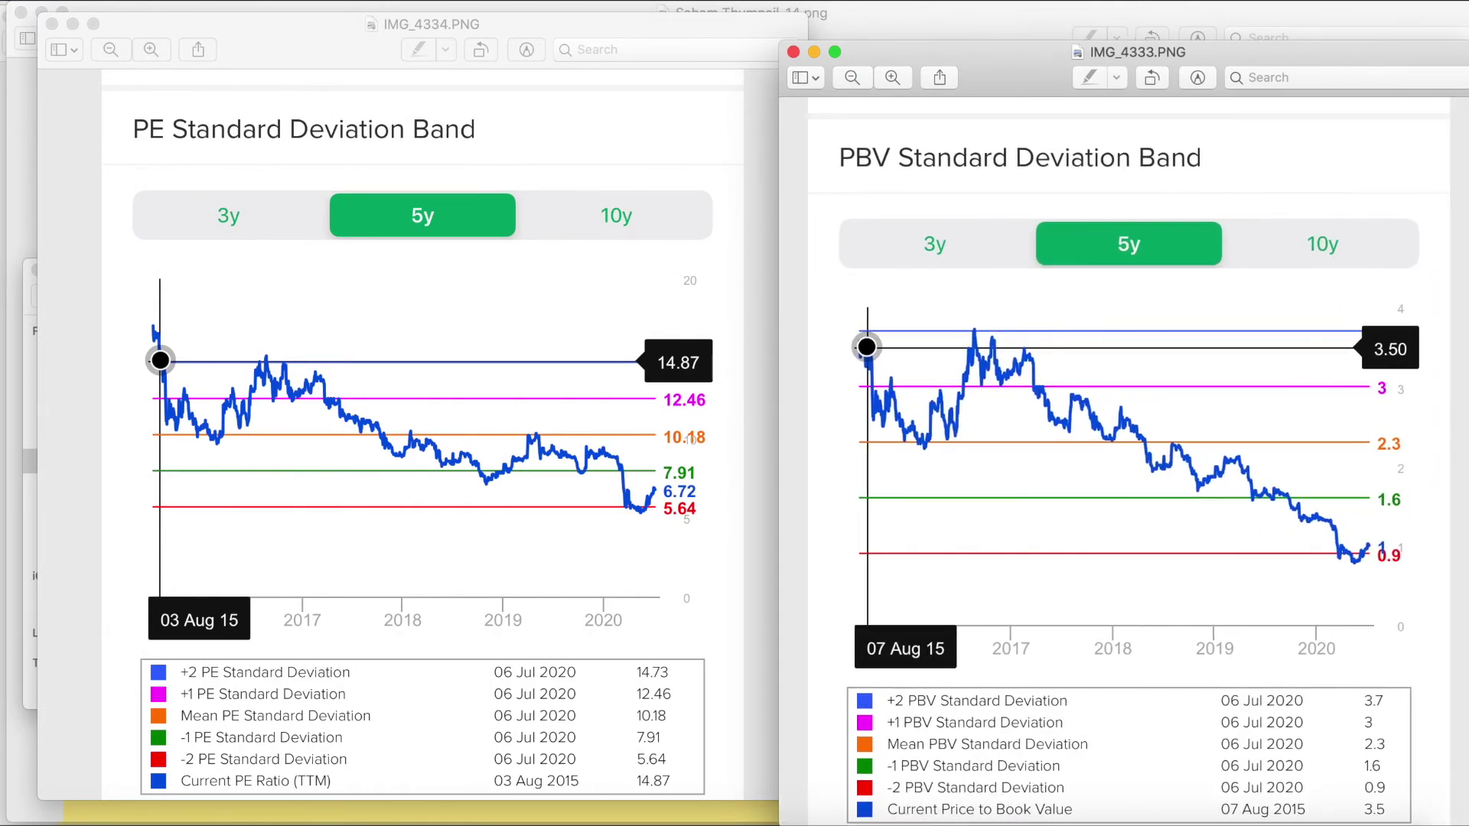
pyautogui.moveTo(1324, 31); pyautogui.dragTo(1318, 34)
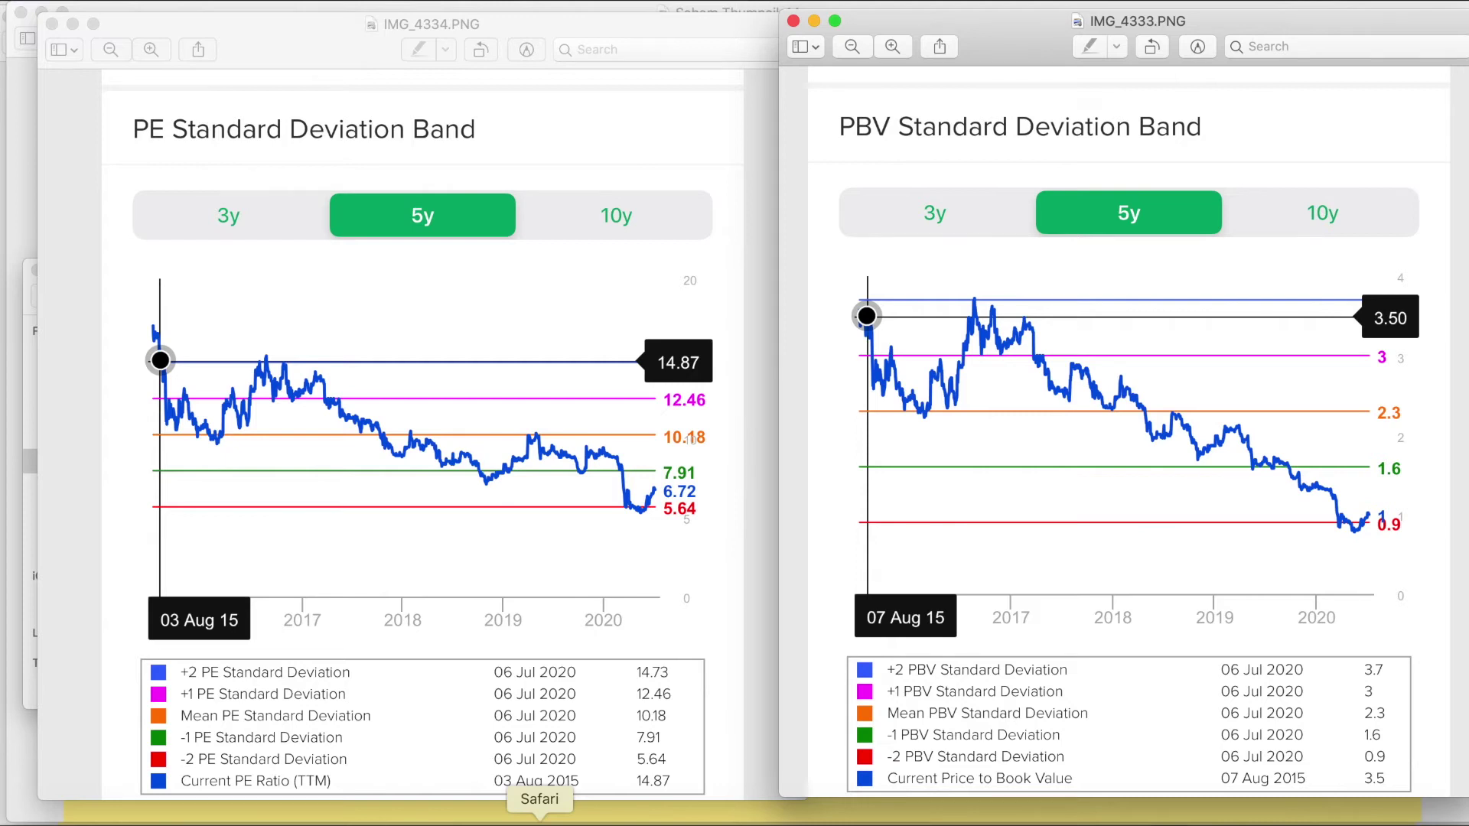
# Switch back to Safari and examine TOTL's Q1 income statement and Key Ratio table across 2015 to 2020 on Stockbit.
pyautogui.click(539, 817)
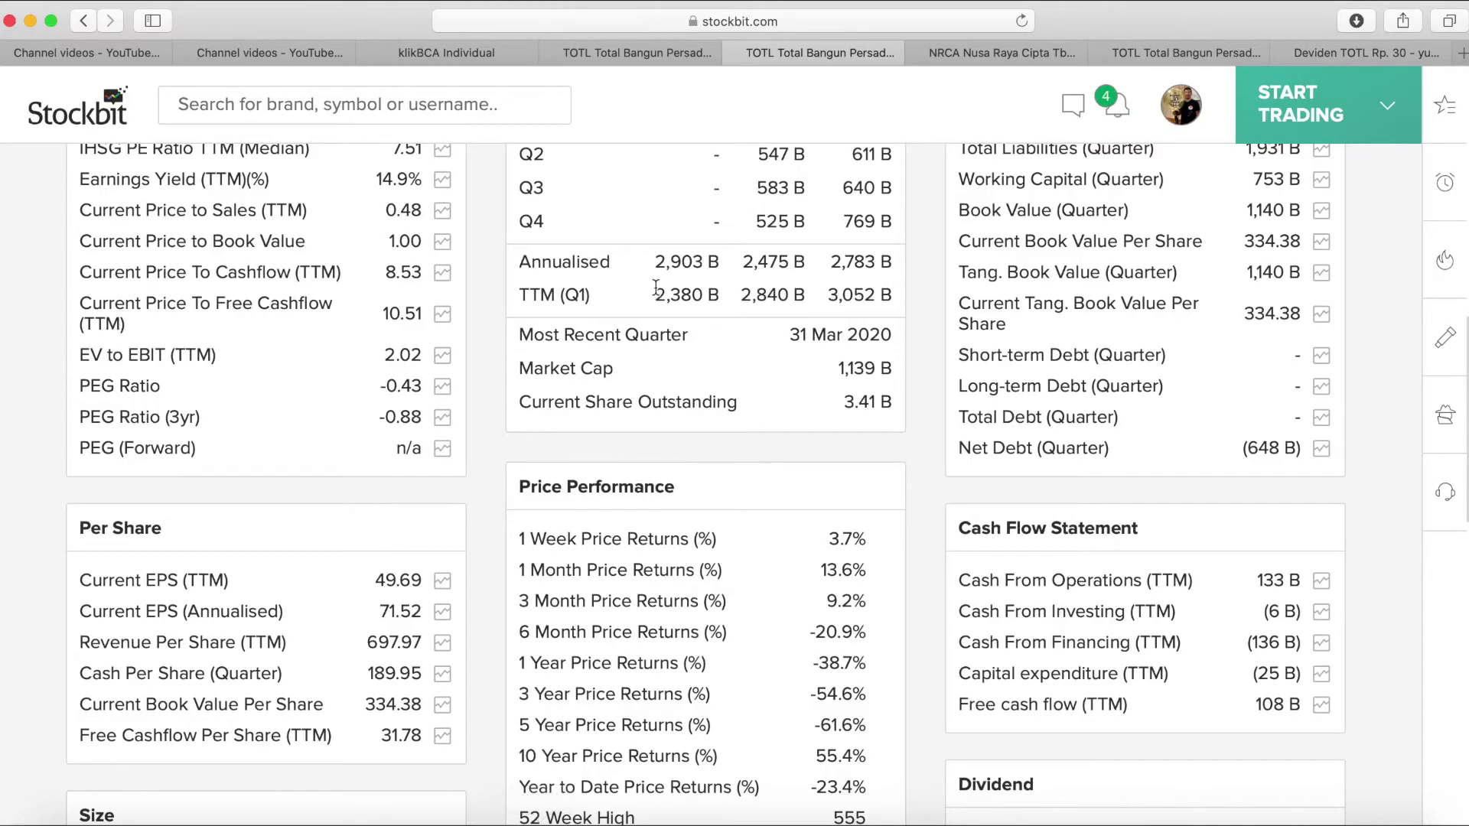
pyautogui.click(655, 52)
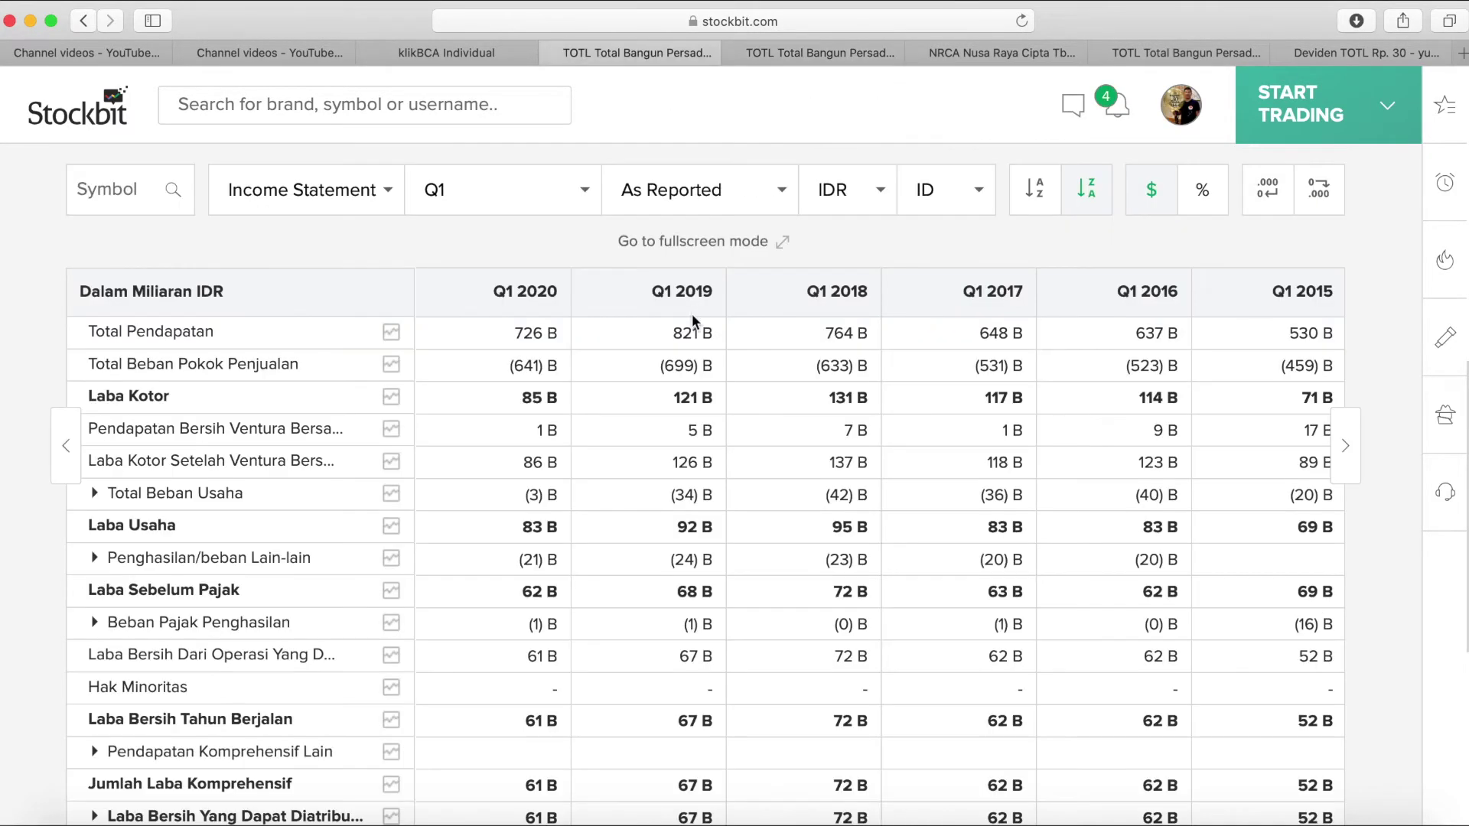
pyautogui.scroll(1, 692, 314)
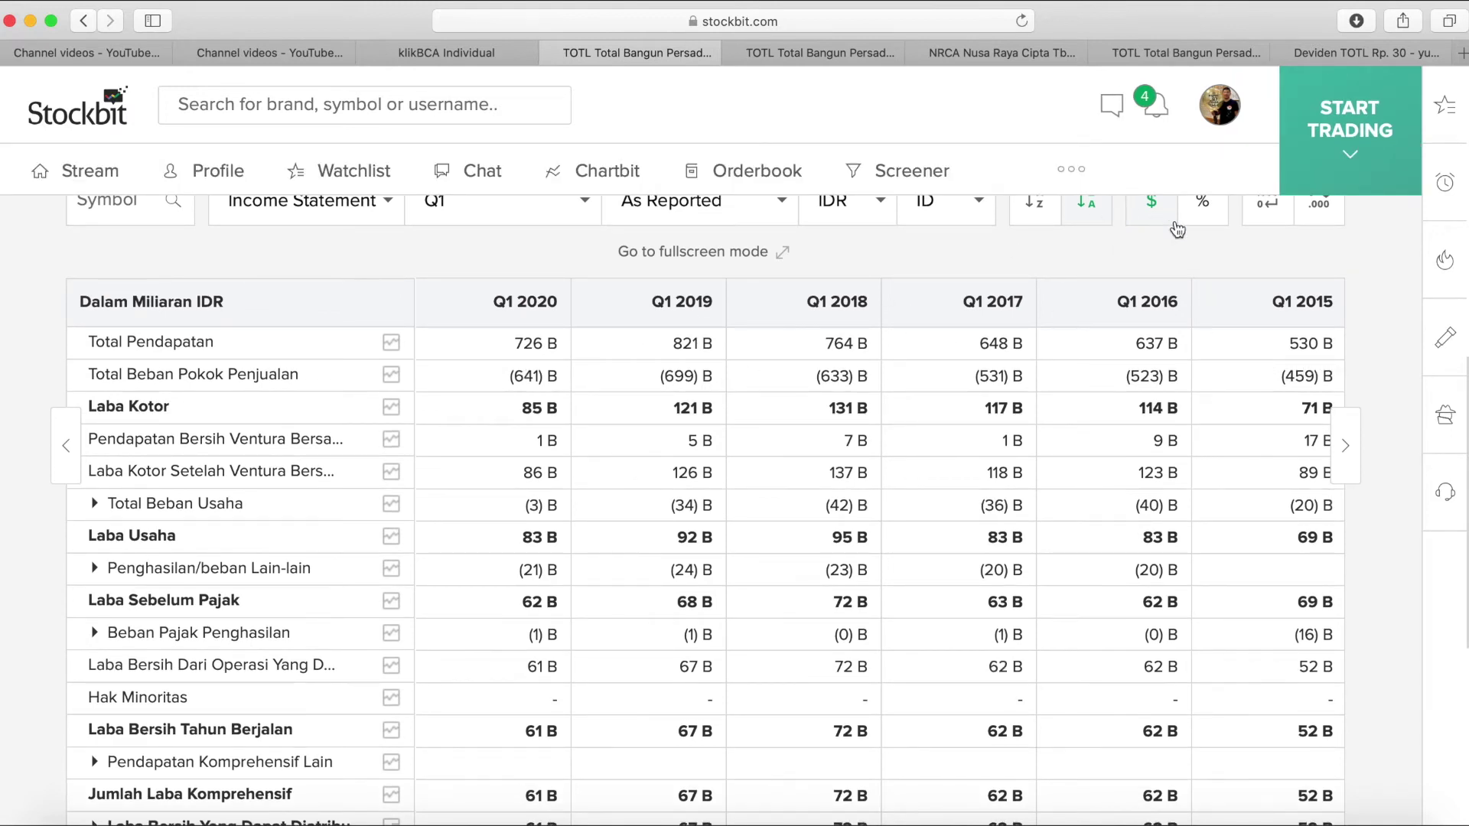
pyautogui.scroll(3, 976, 456)
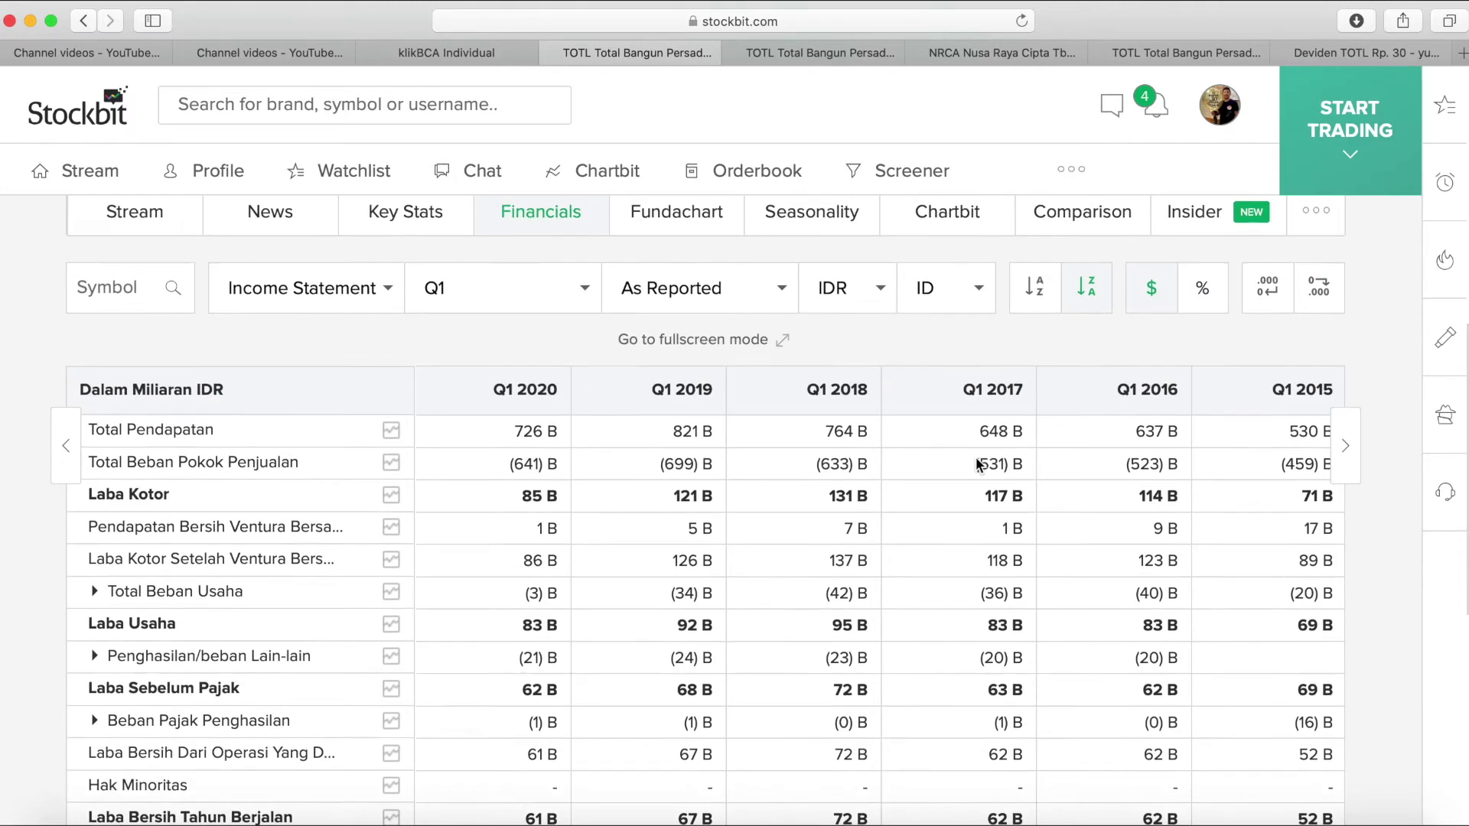
pyautogui.scroll(-10, 976, 457)
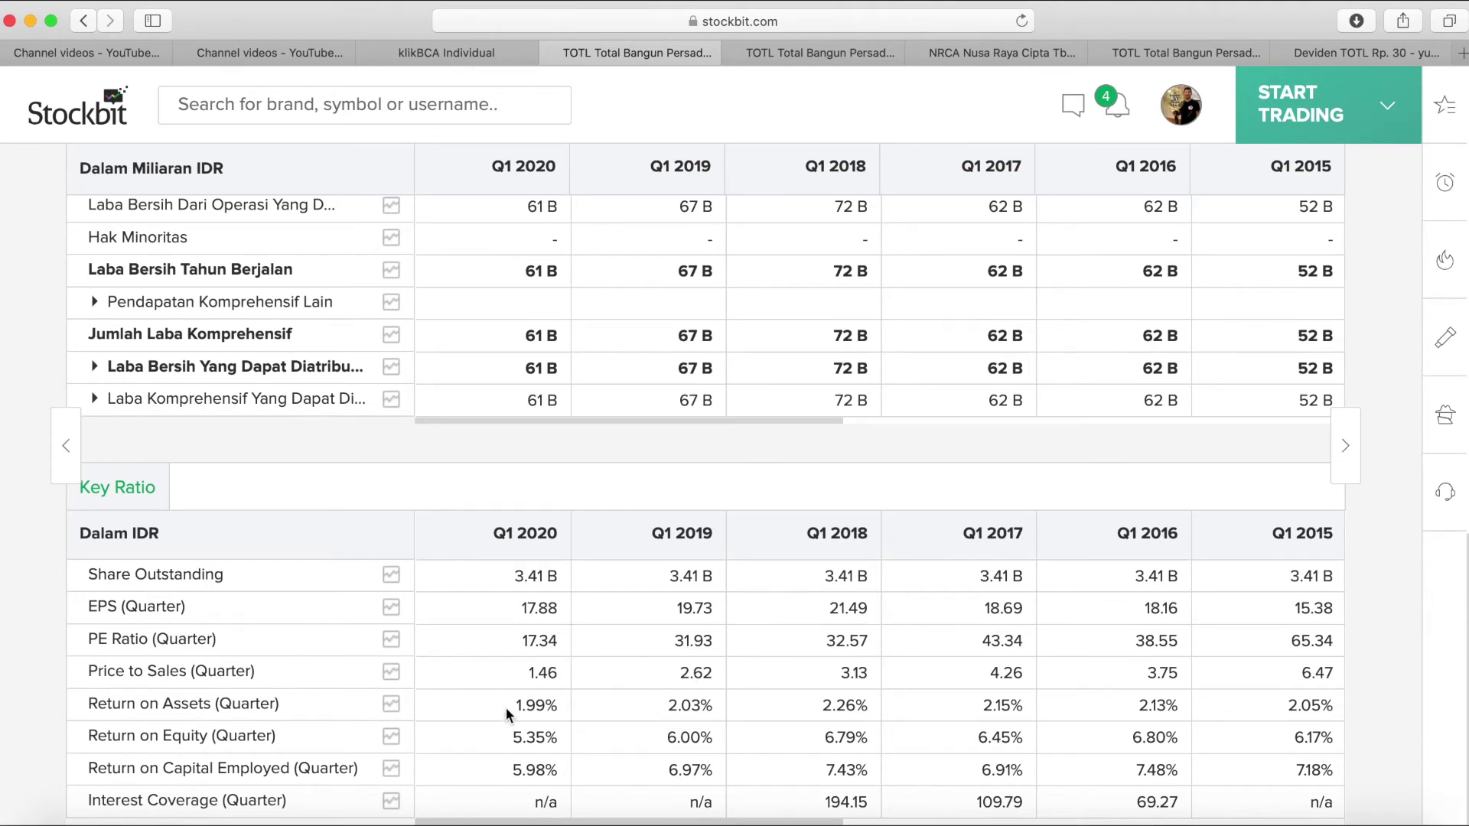
# Set TOTL's income statement period to Annual and review the yearly profit and Key Ratio figures.
pyautogui.scroll(15, 507, 708)
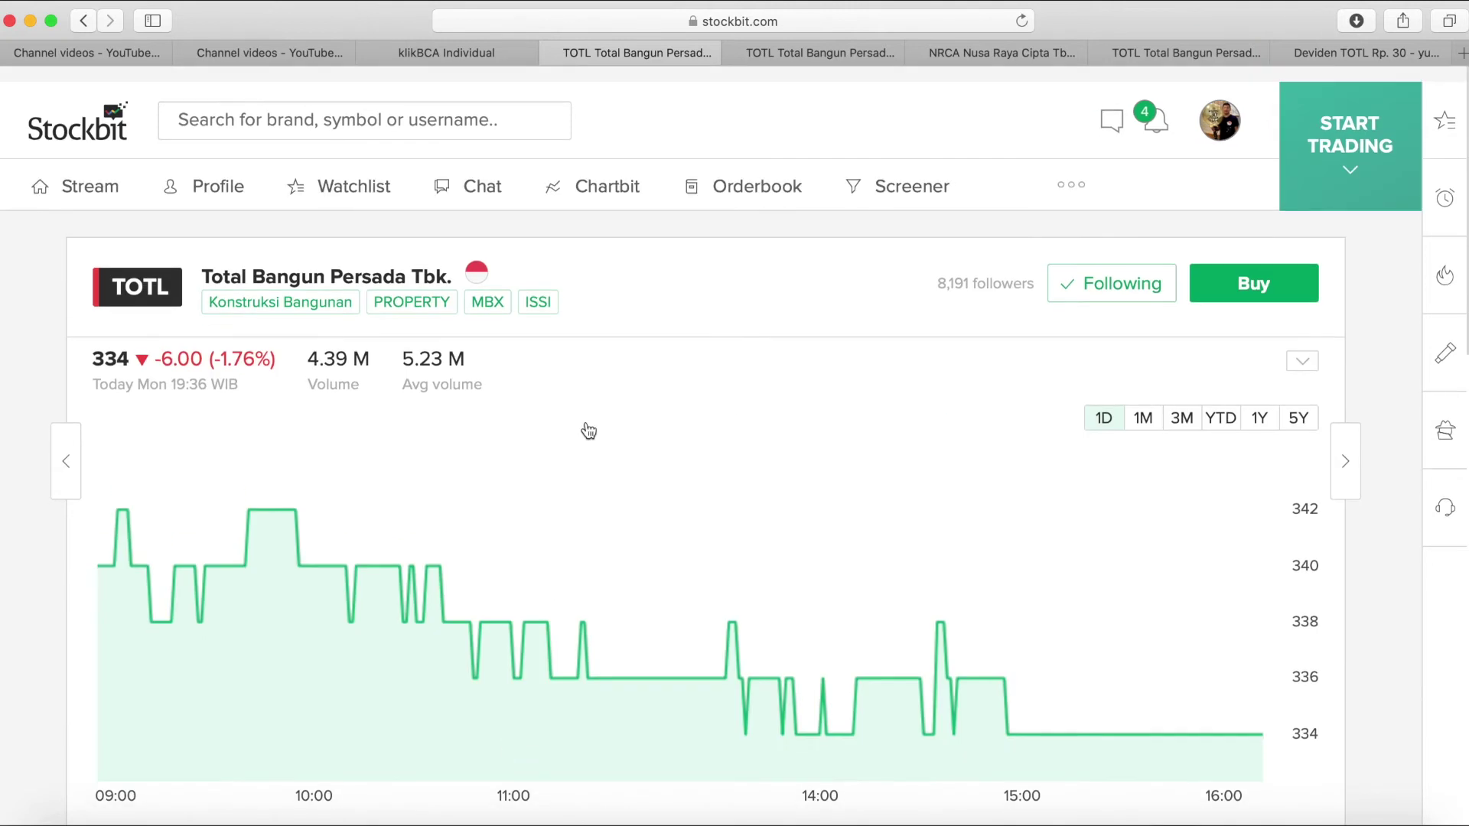
pyautogui.scroll(-5, 472, 564)
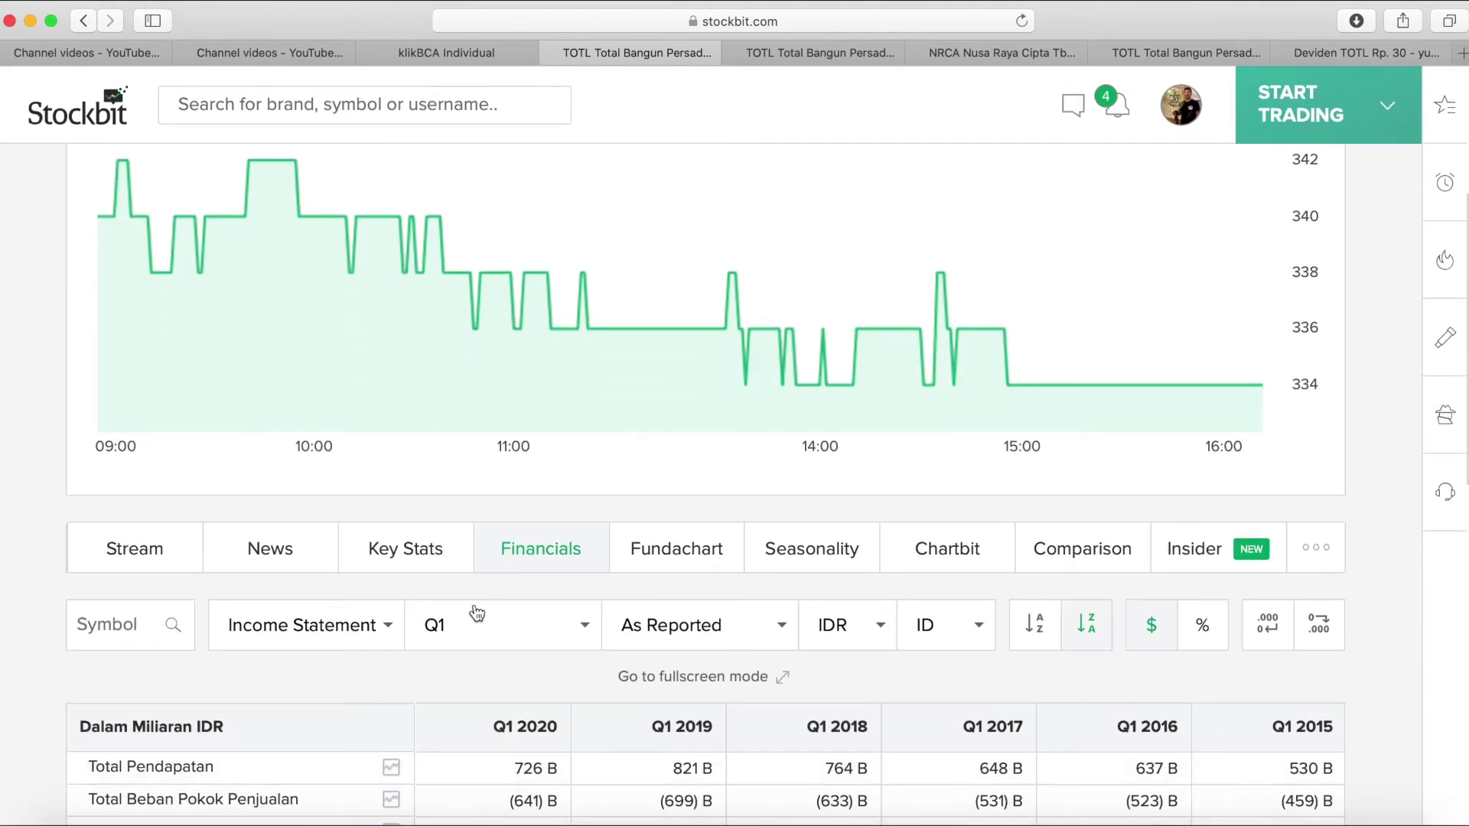
pyautogui.click(469, 625)
pyautogui.click(456, 571)
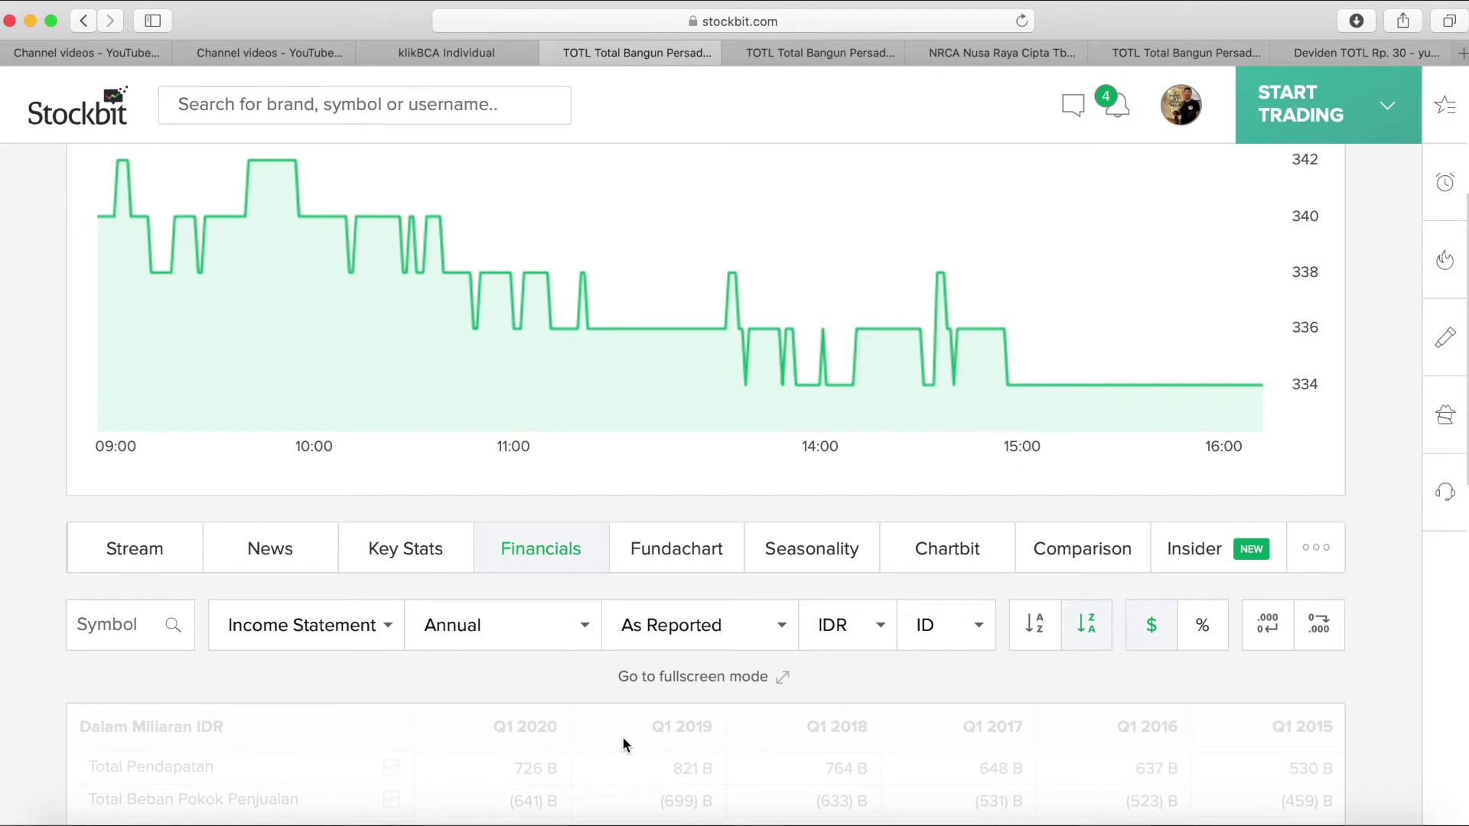
pyautogui.scroll(-10, 622, 736)
pyautogui.scroll(1, 715, 765)
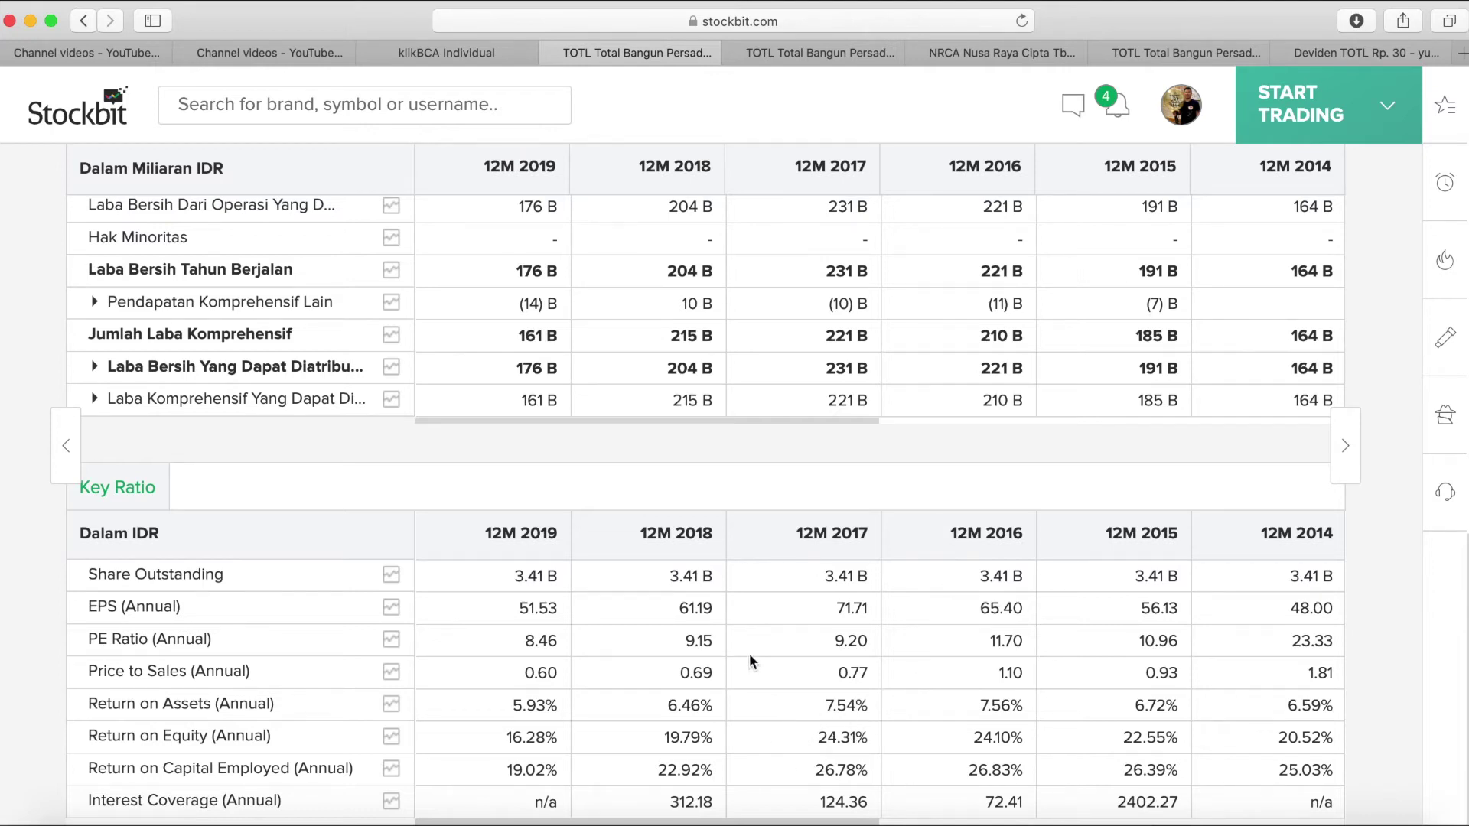
# Show TOTL's price chart for the past 5 years, and switch to Excel to check the TOTL loss calculation on the case 3 sheet.
pyautogui.scroll(15, 750, 657)
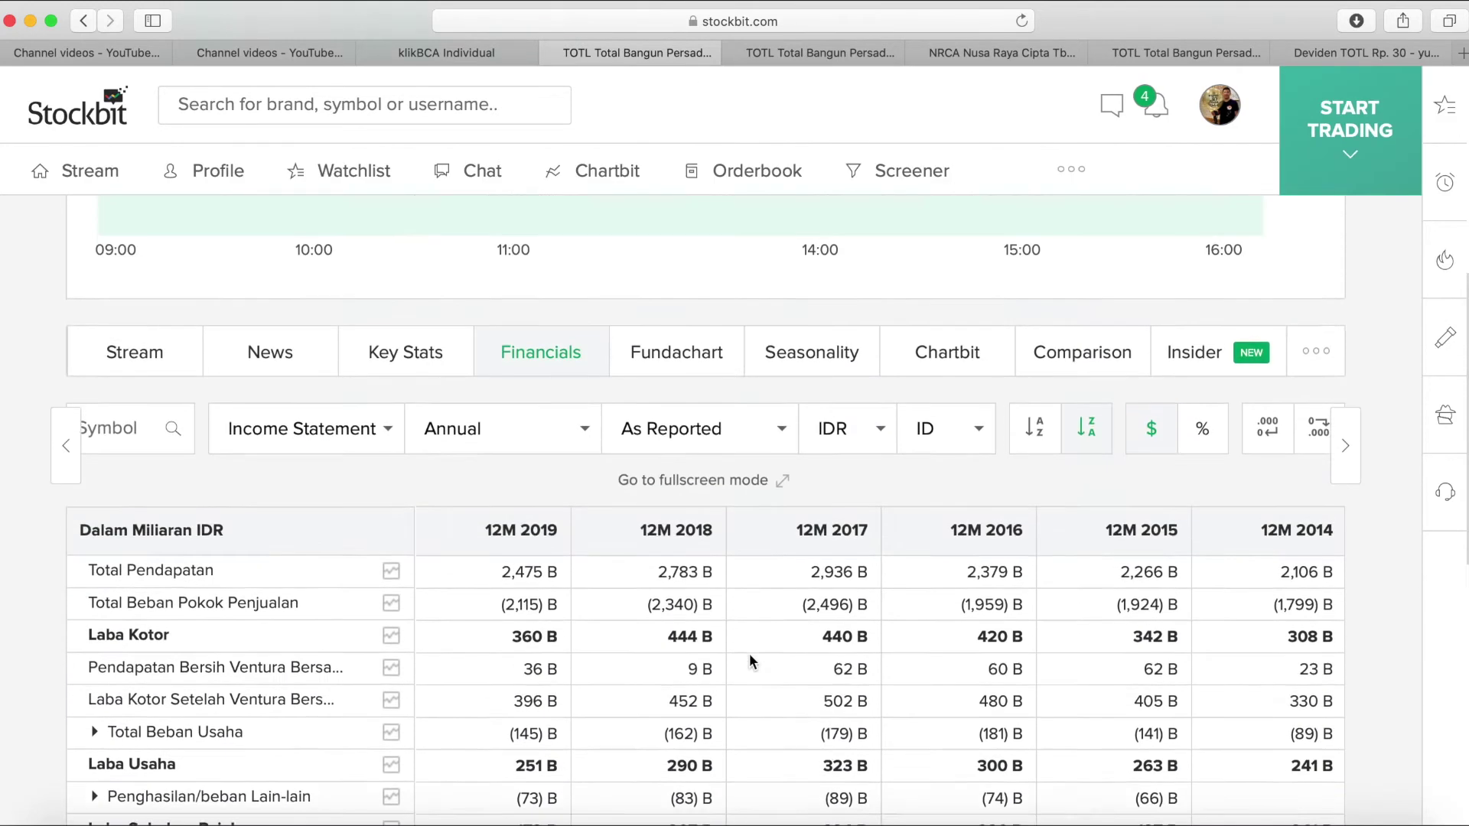
pyautogui.scroll(3, 751, 660)
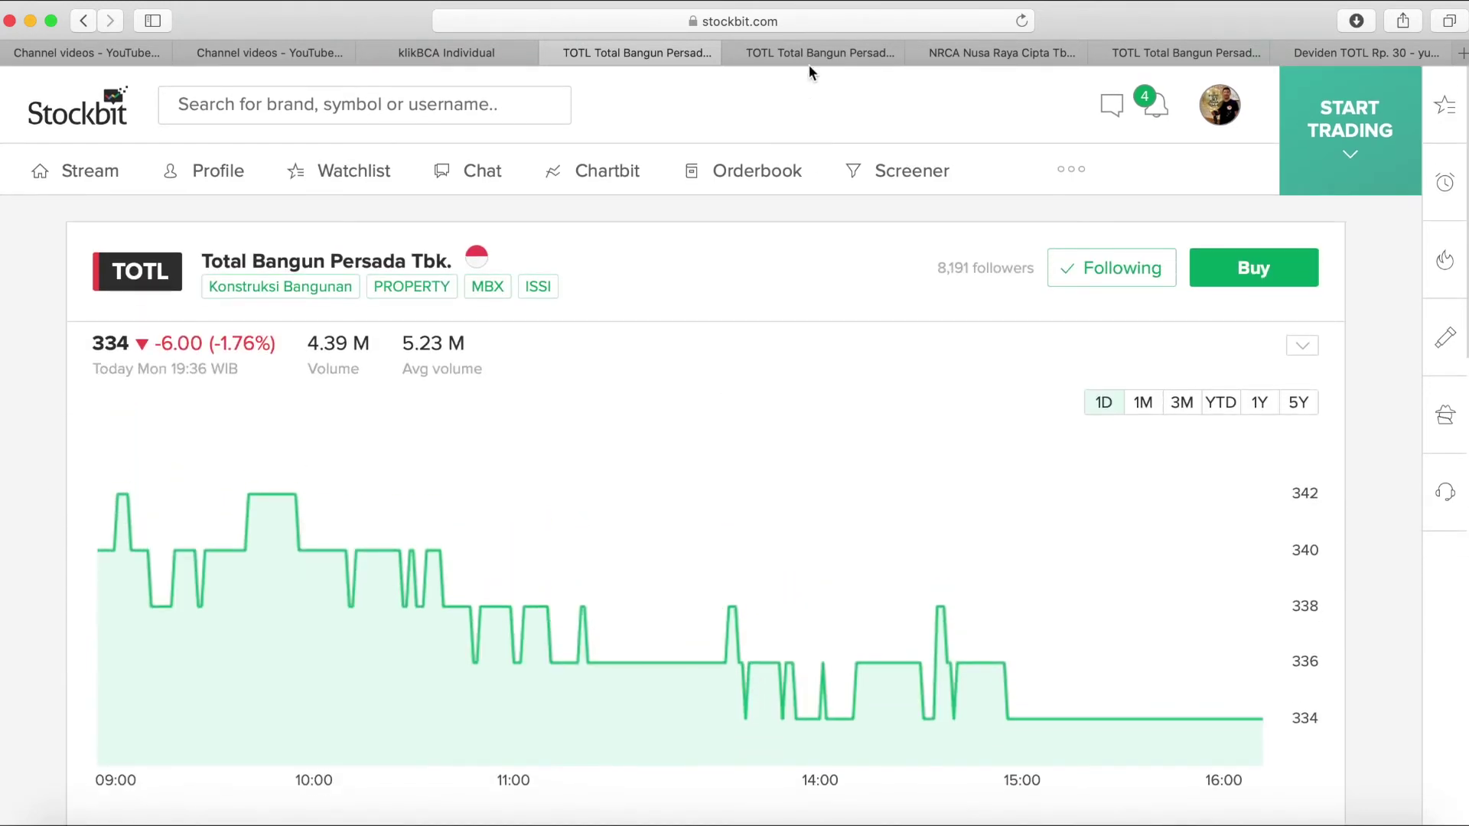
pyautogui.click(845, 48)
pyautogui.click(669, 53)
pyautogui.click(1299, 402)
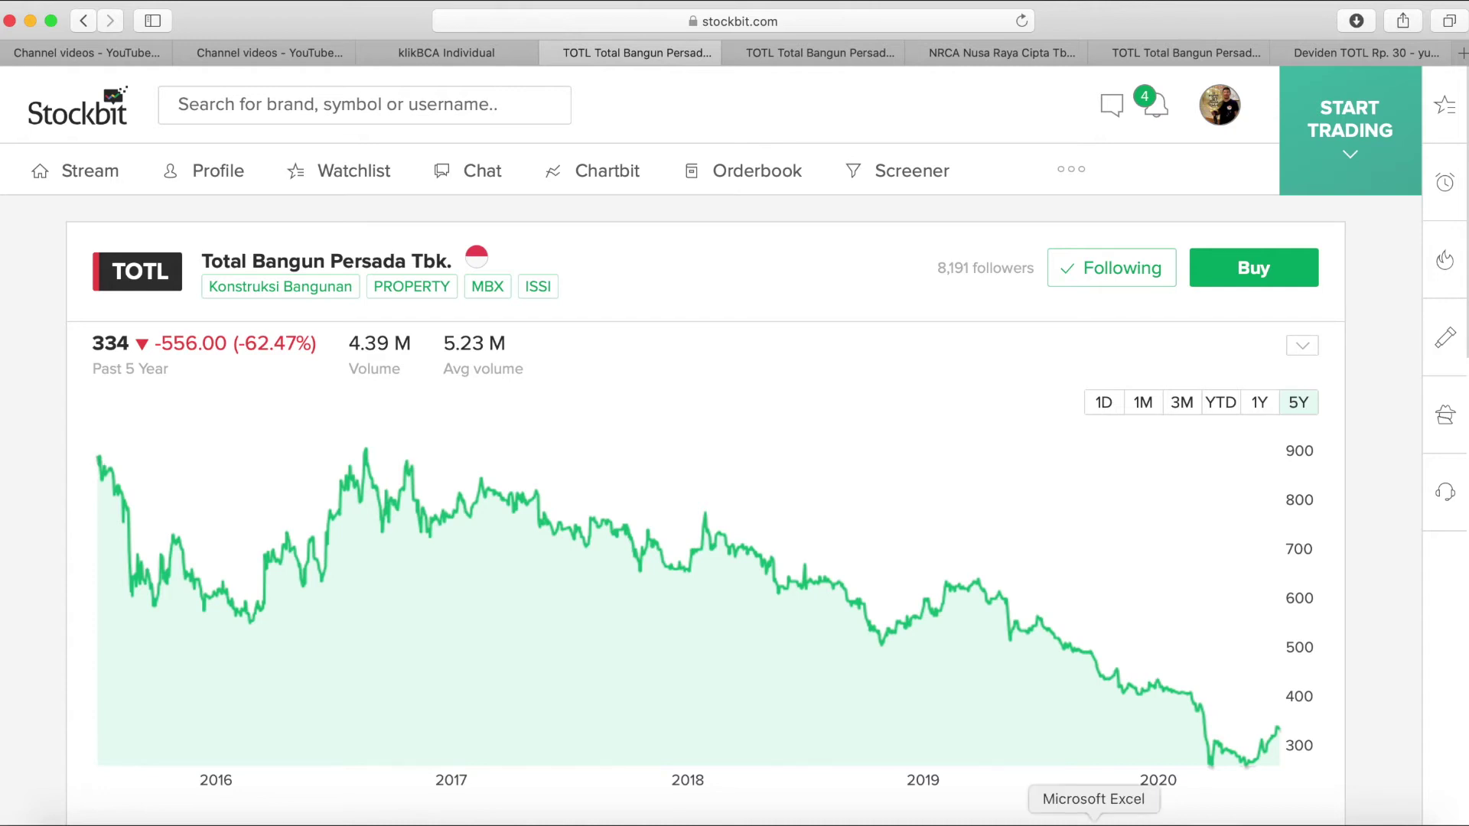
pyautogui.click(1095, 823)
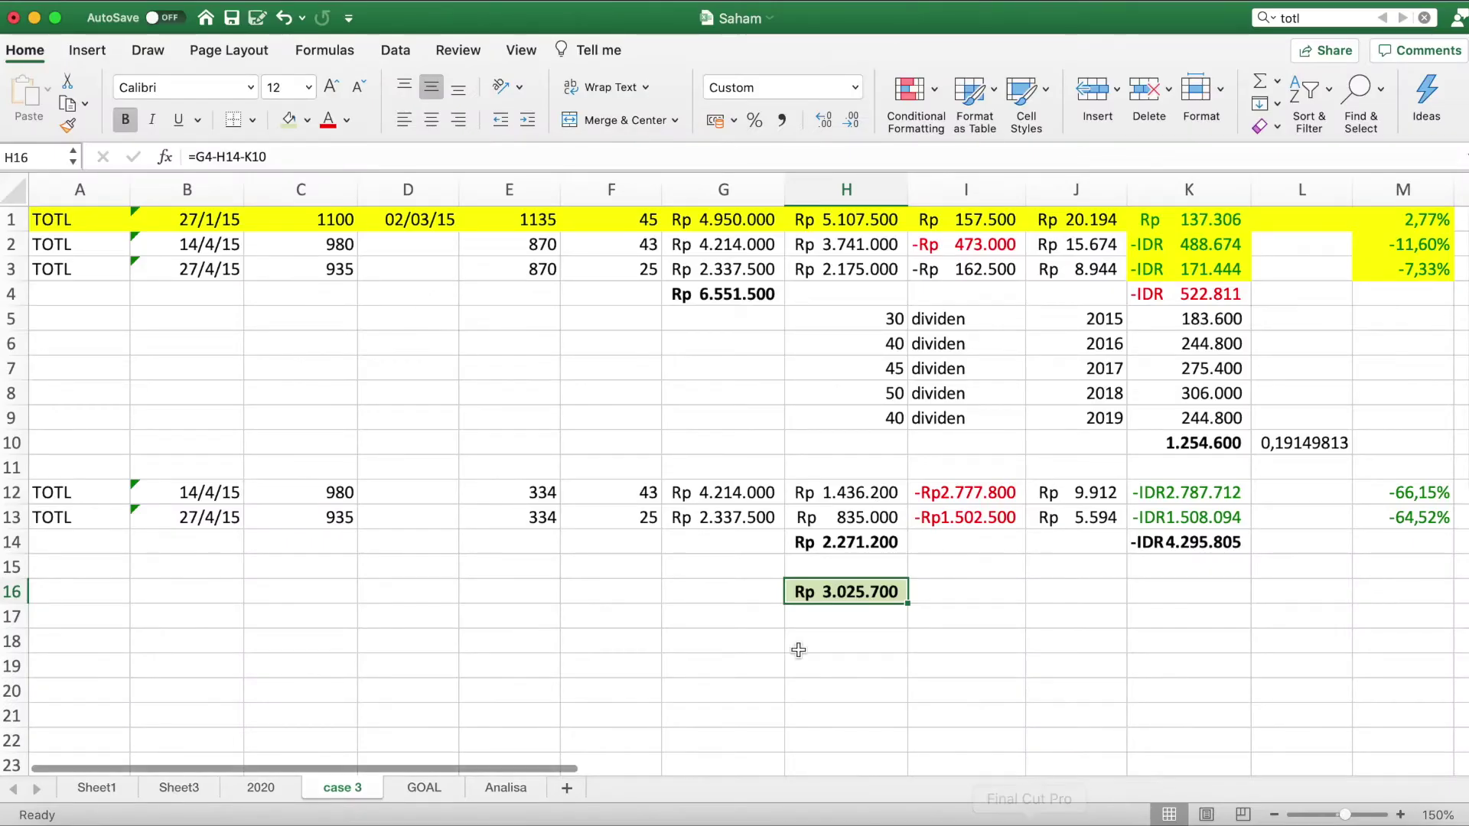
# Switch back to Safari and examine NRCA's five-year share price chart on Stockbit.
pyautogui.click(540, 822)
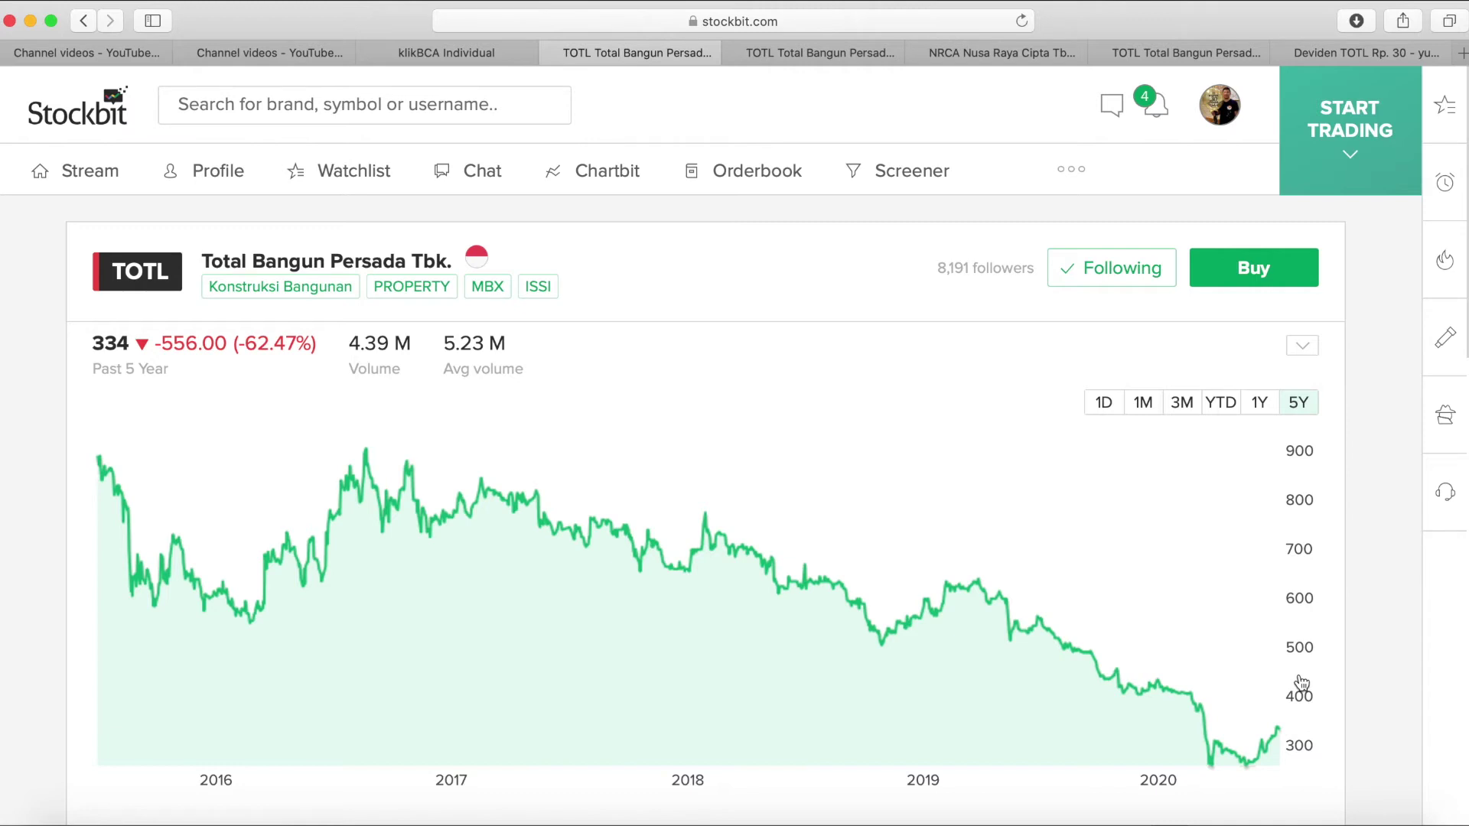
pyautogui.click(1017, 53)
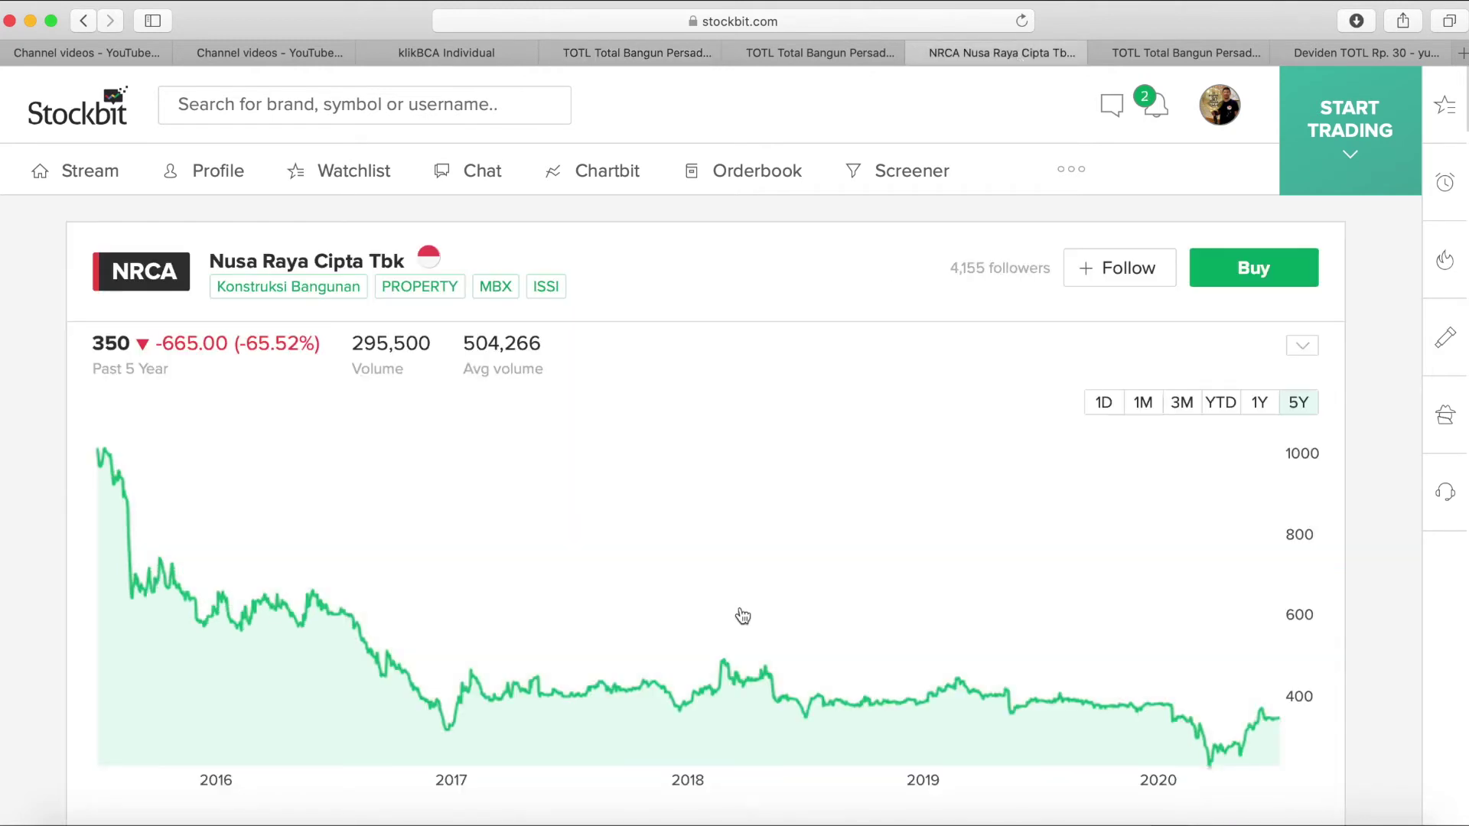
pyautogui.scroll(-2, 742, 616)
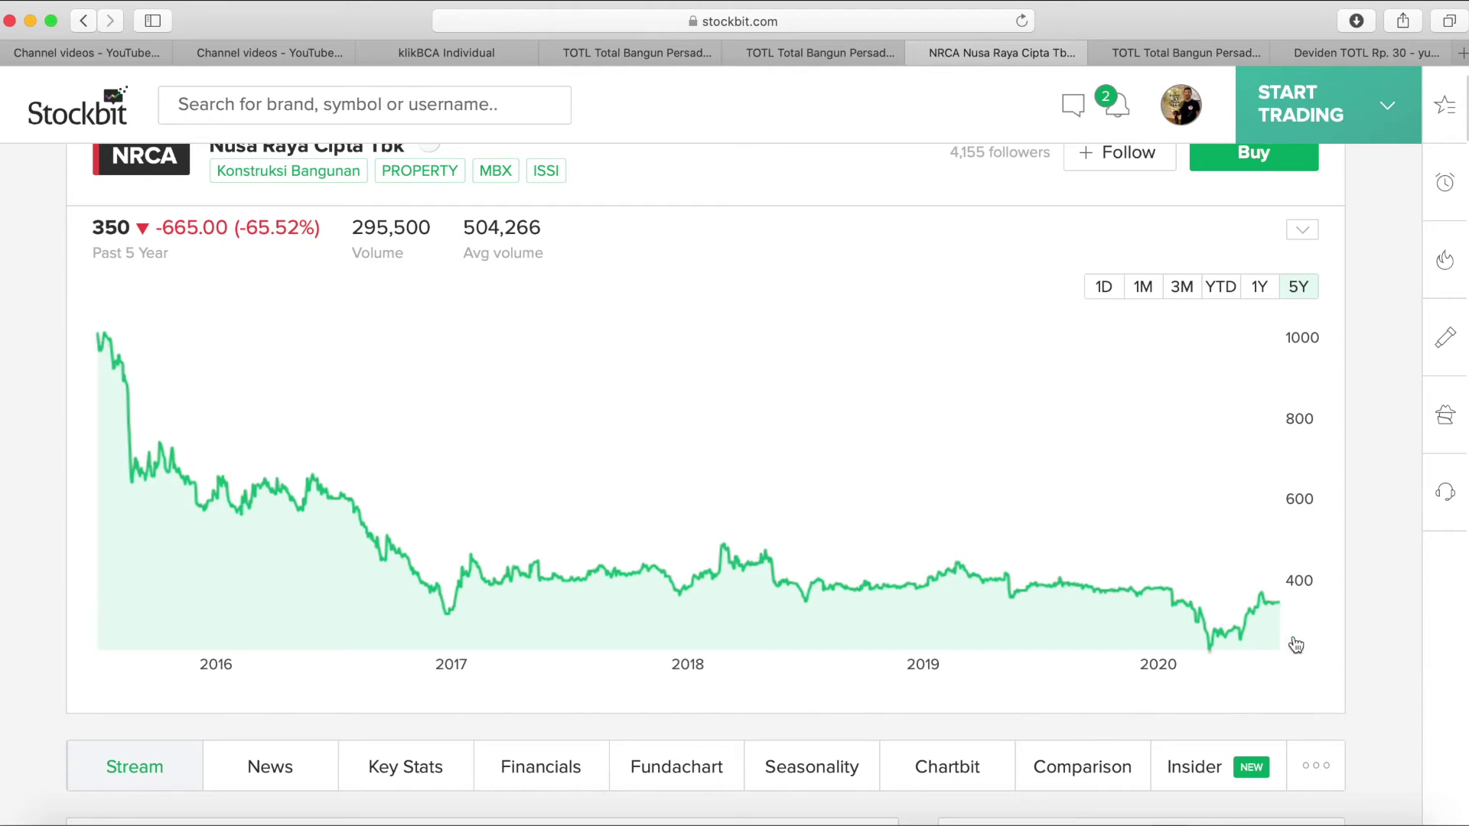
pyautogui.scroll(1, 1296, 645)
pyautogui.scroll(-1, 1296, 658)
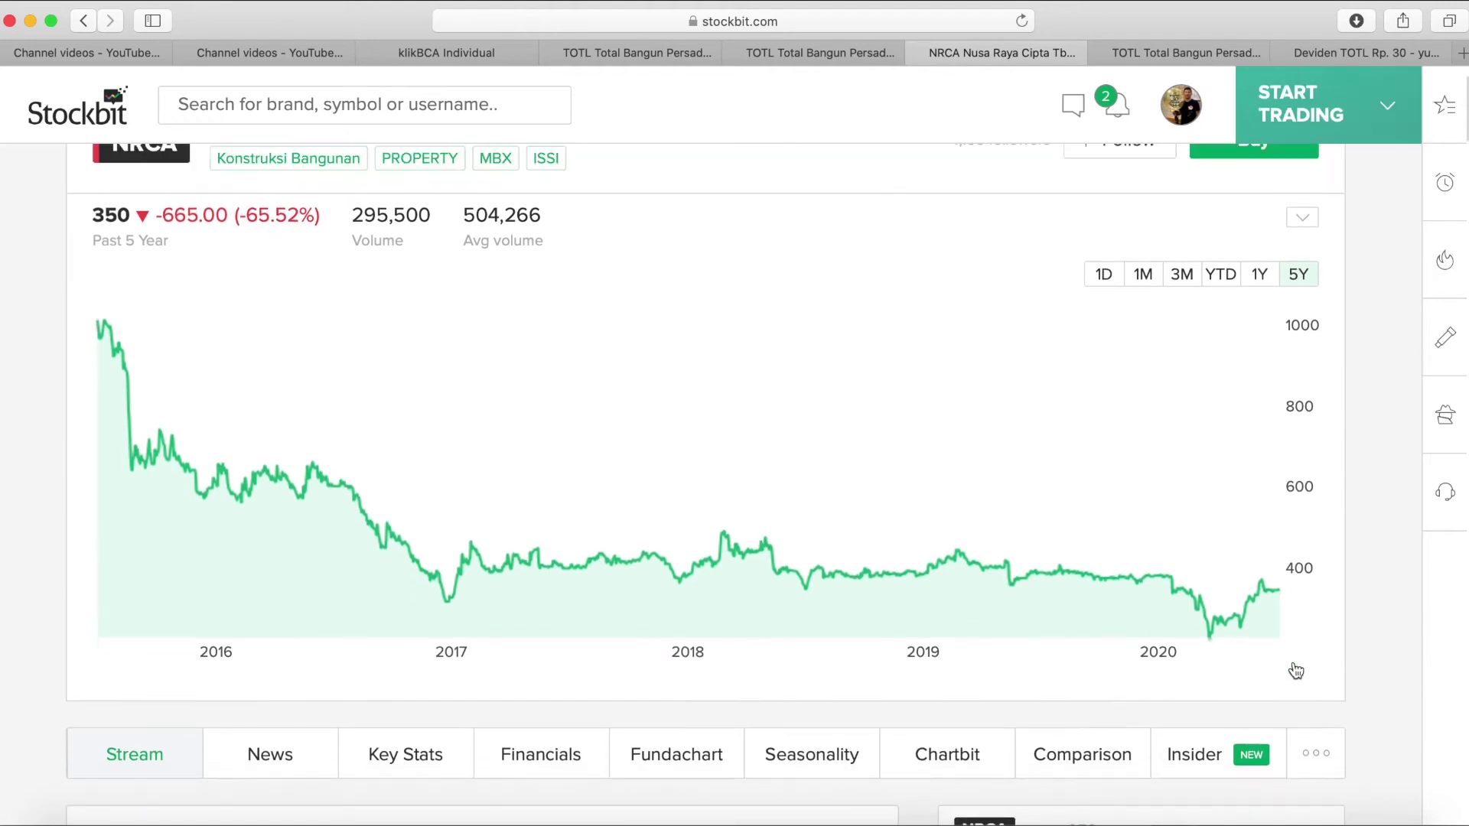
pyautogui.scroll(2, 1296, 671)
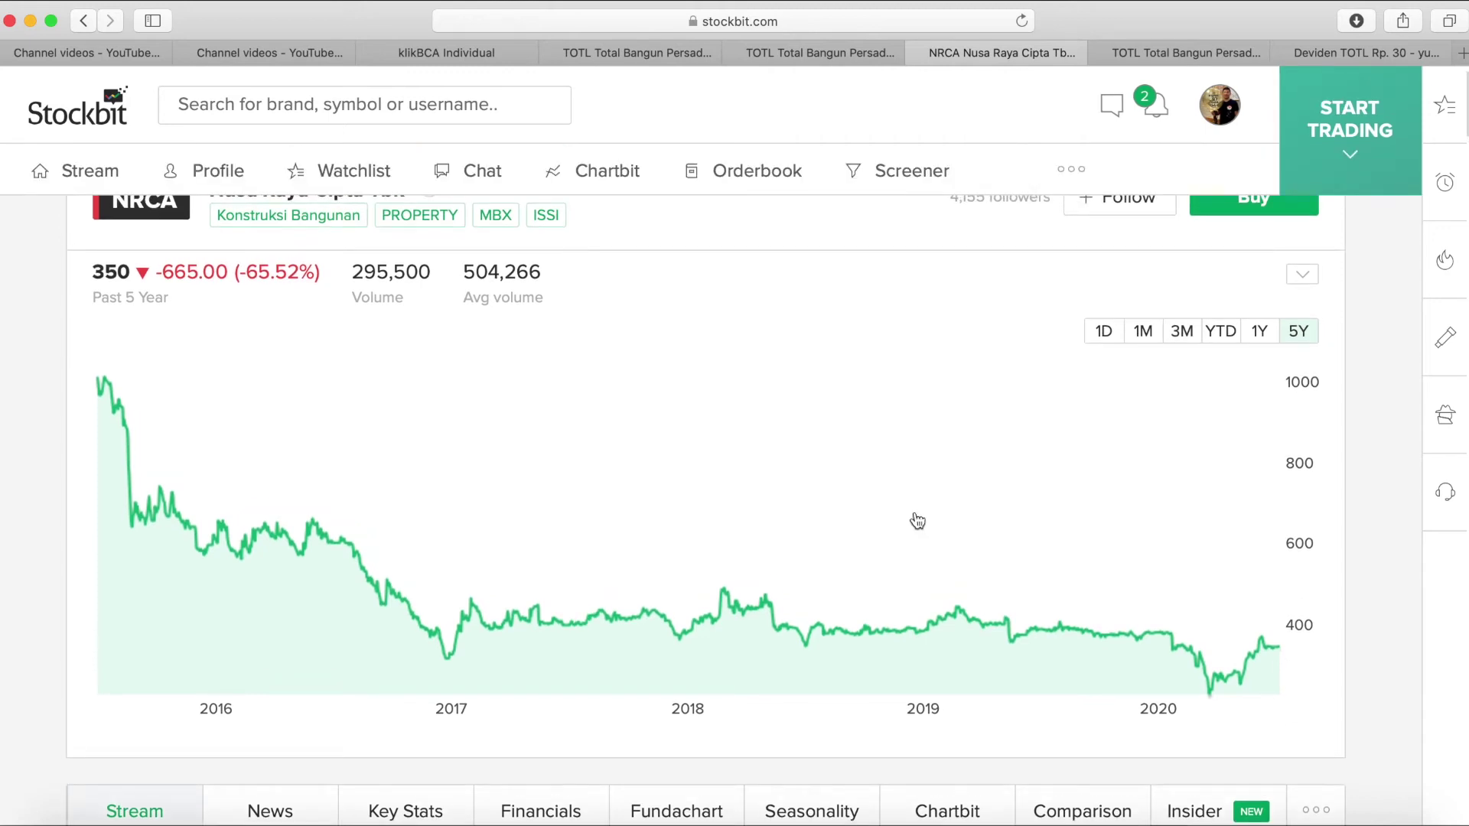
# Open the Stockbit comparison of TOTL, WEGE and NRCA and read through it from Current Valuation to Price Performance.
pyautogui.click(1160, 53)
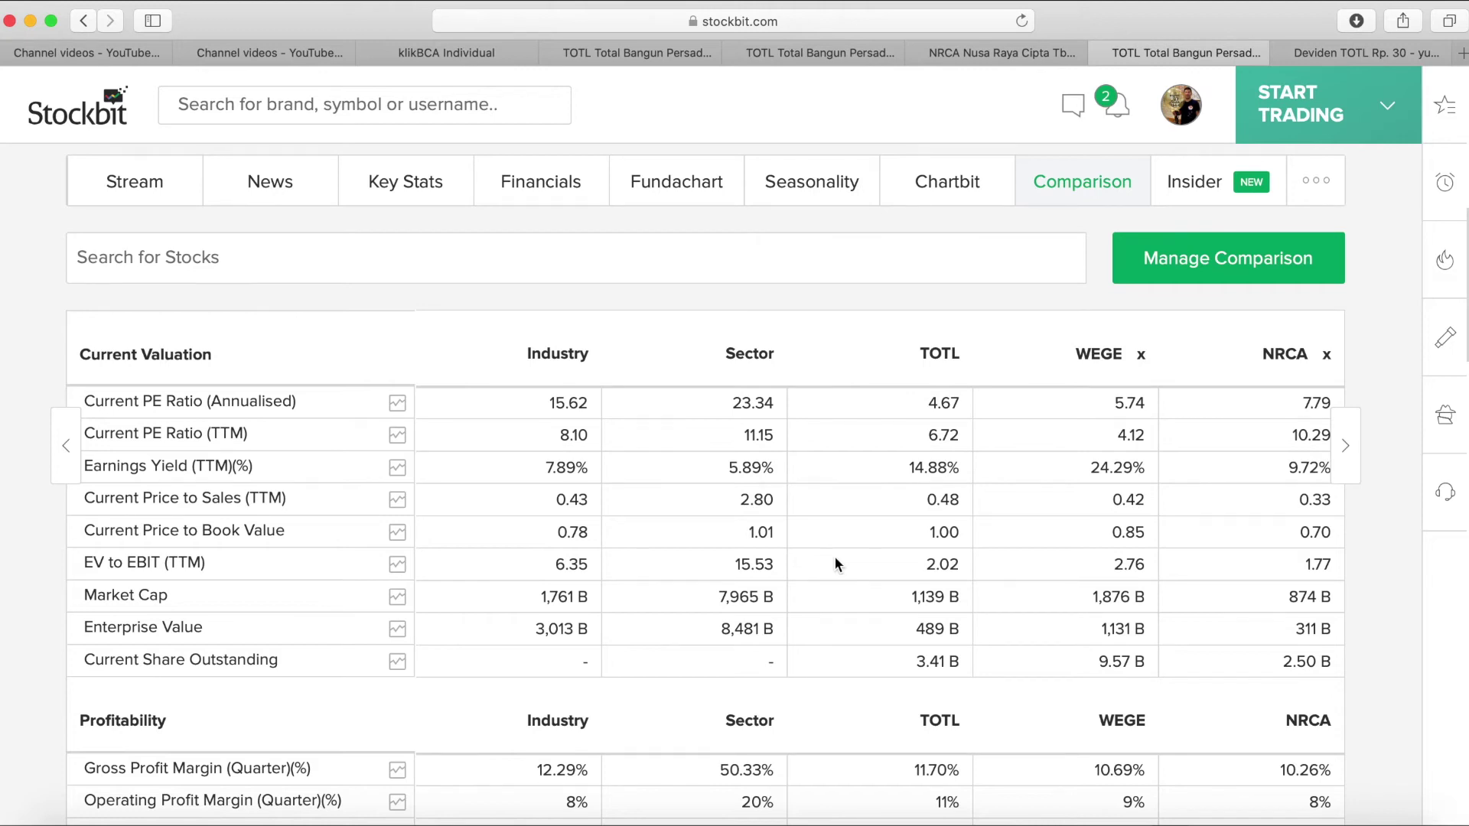
pyautogui.scroll(1, 835, 564)
pyautogui.scroll(-1, 836, 564)
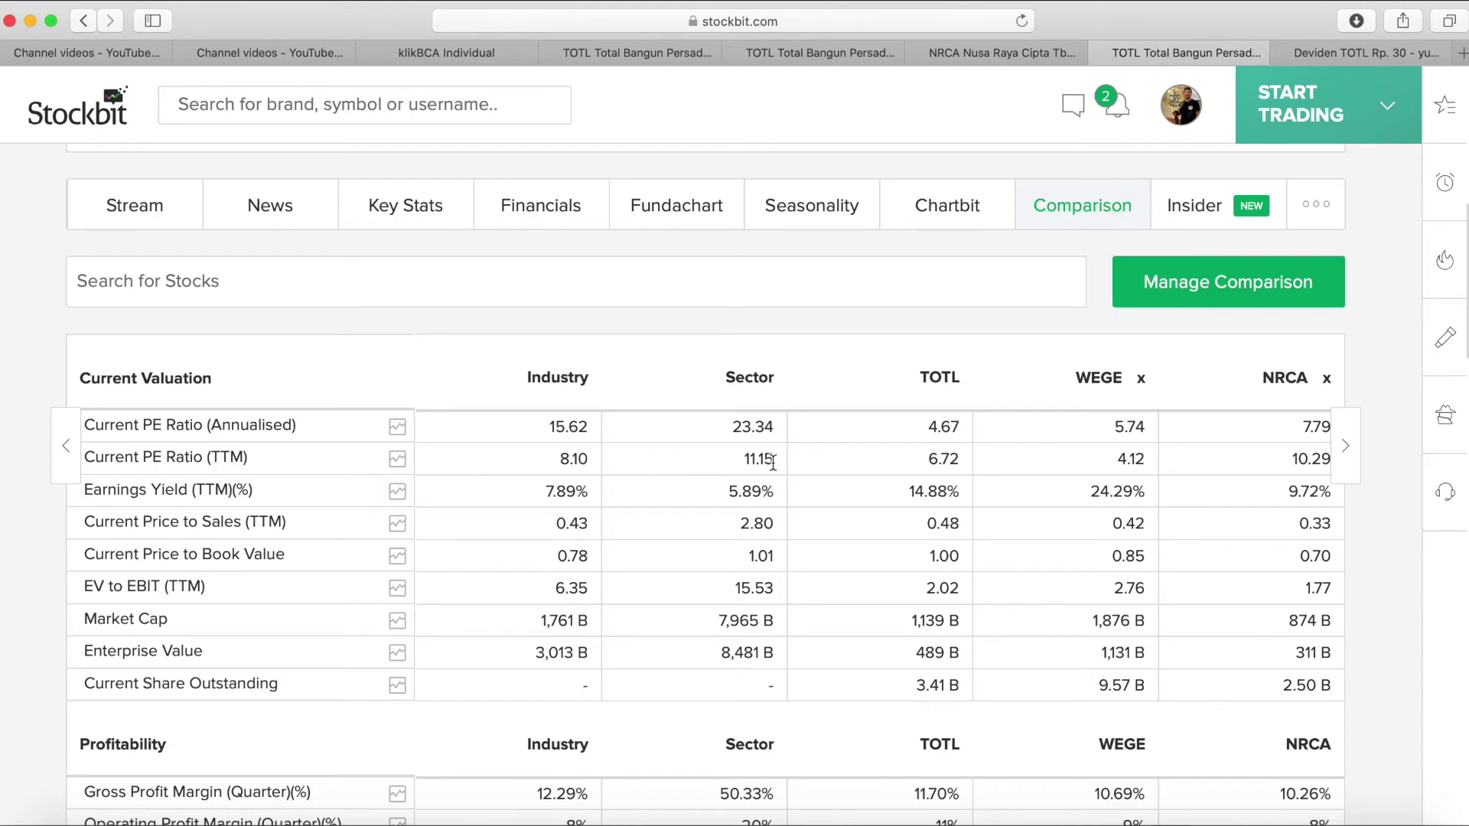
pyautogui.scroll(-6, 617, 685)
pyautogui.scroll(-6, 617, 685)
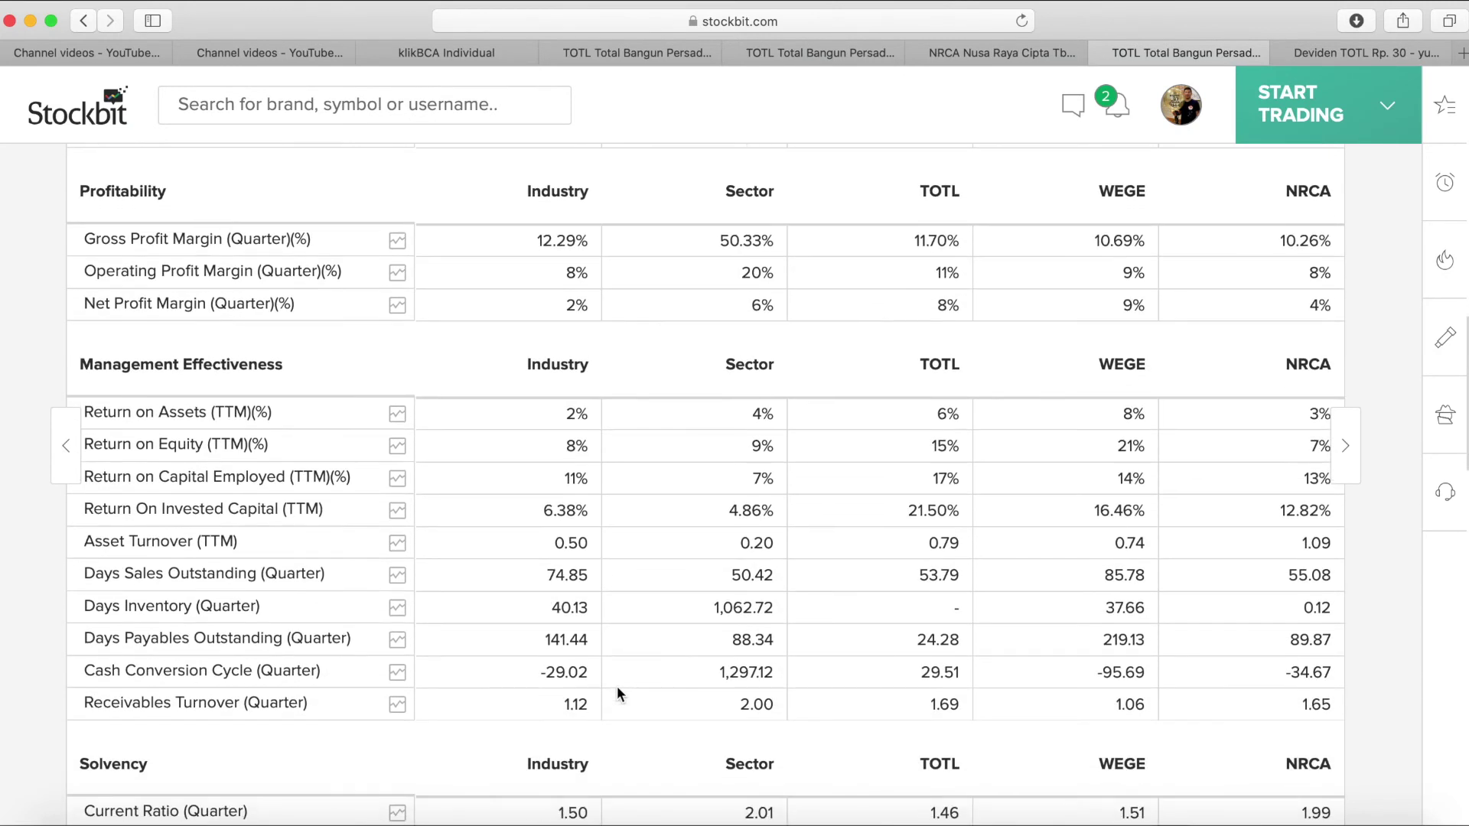
pyautogui.scroll(-4, 617, 685)
pyautogui.scroll(-6, 617, 685)
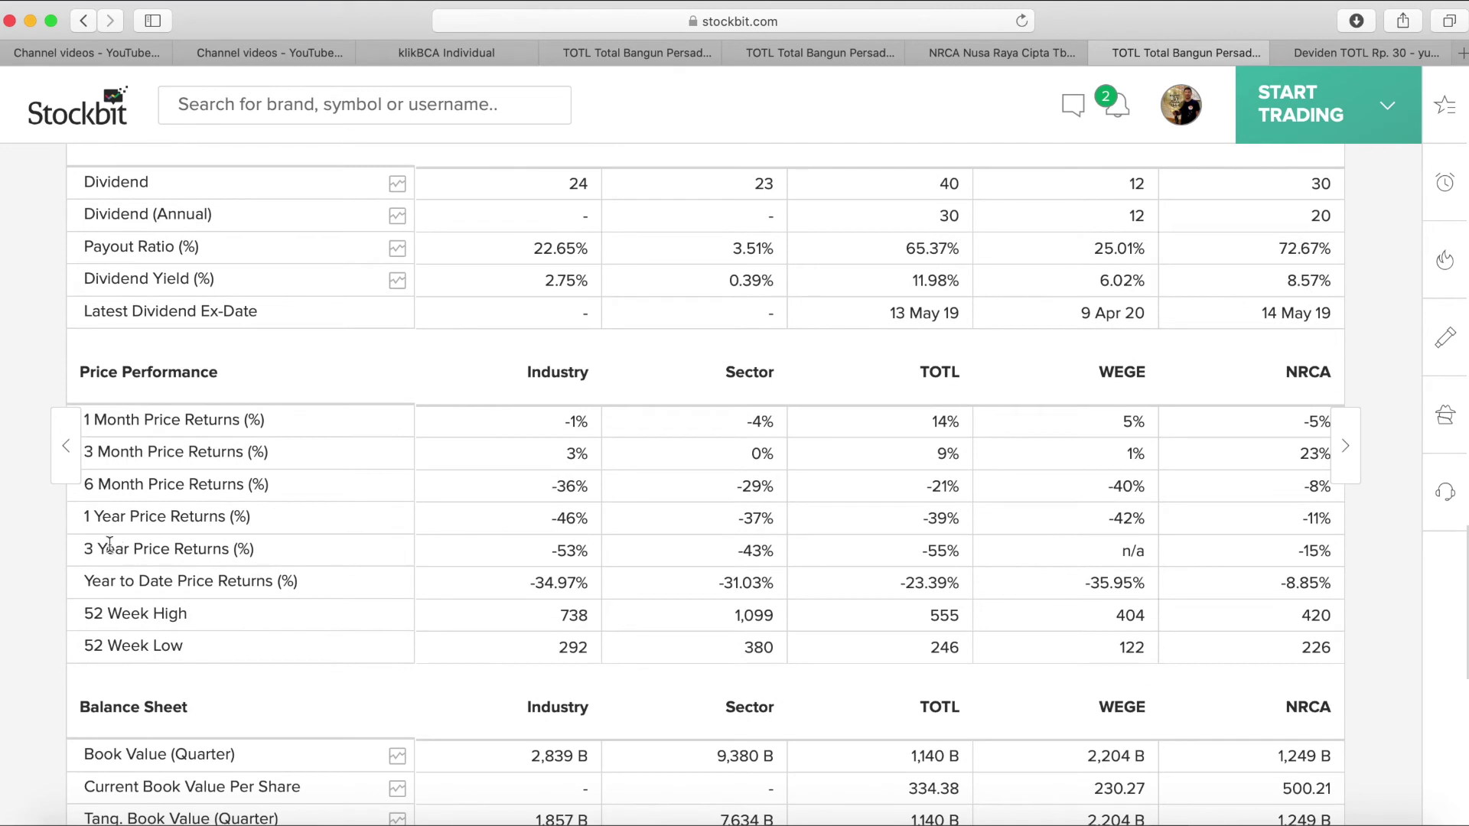
# Highlight the 3 Year and 1 Year Price Returns to compare TOTL with its industry and sector, clearing the selection after reading.
pyautogui.moveTo(93, 548); pyautogui.dragTo(948, 552)
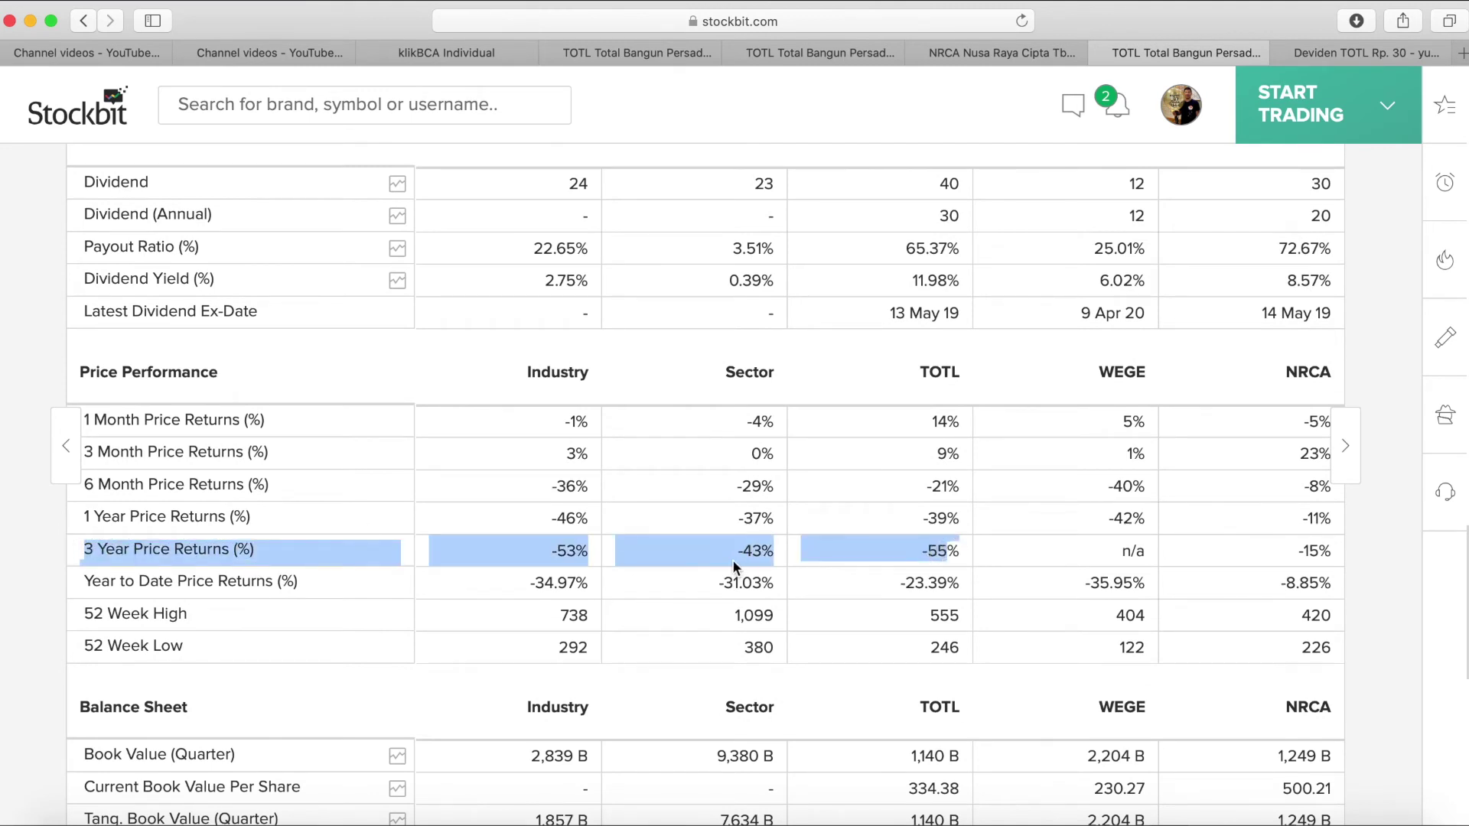
pyautogui.click(732, 558)
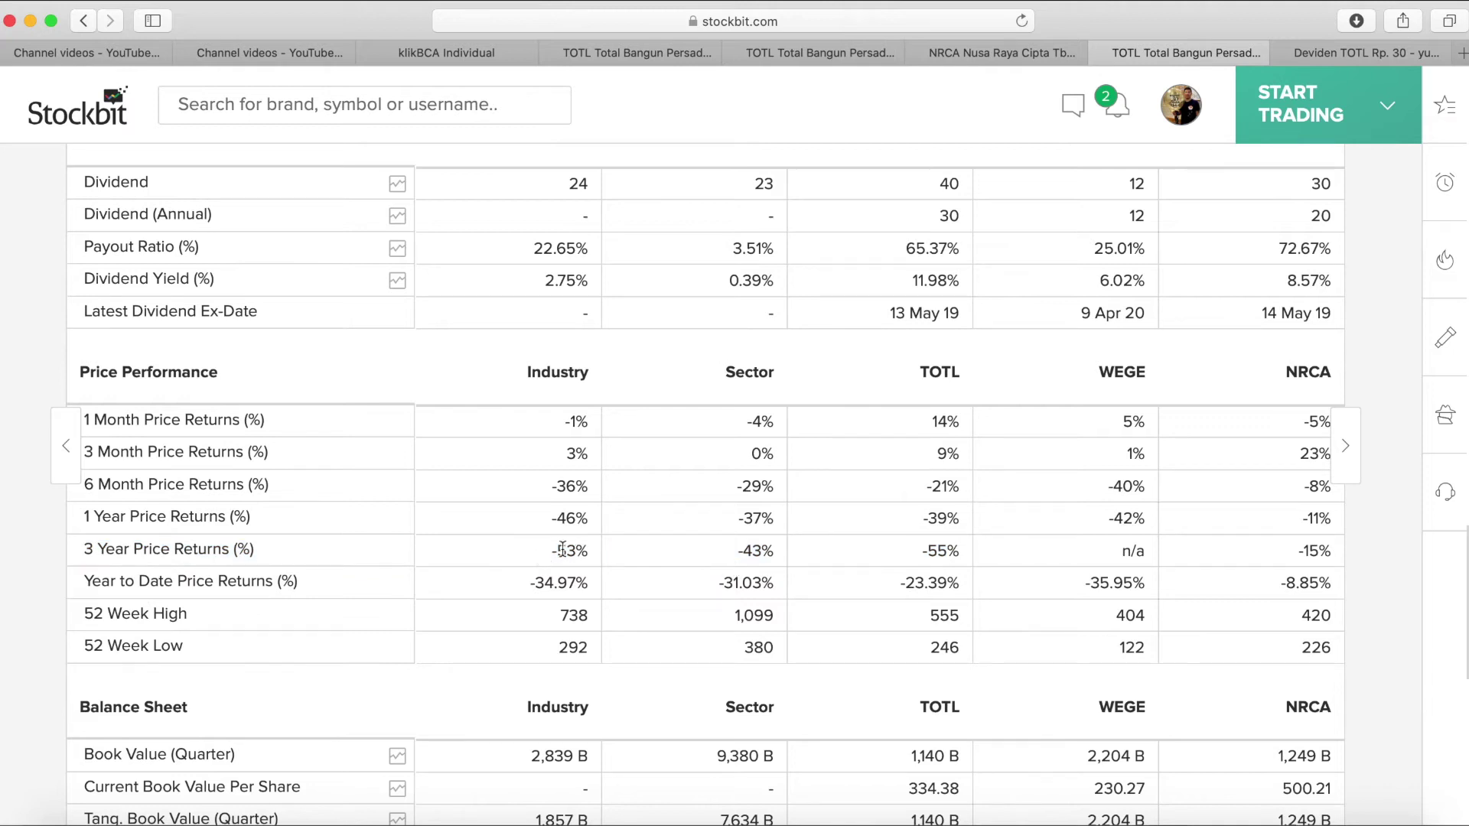
pyautogui.doubleClick(728, 554)
pyautogui.click(824, 549)
pyautogui.doubleClick(604, 517)
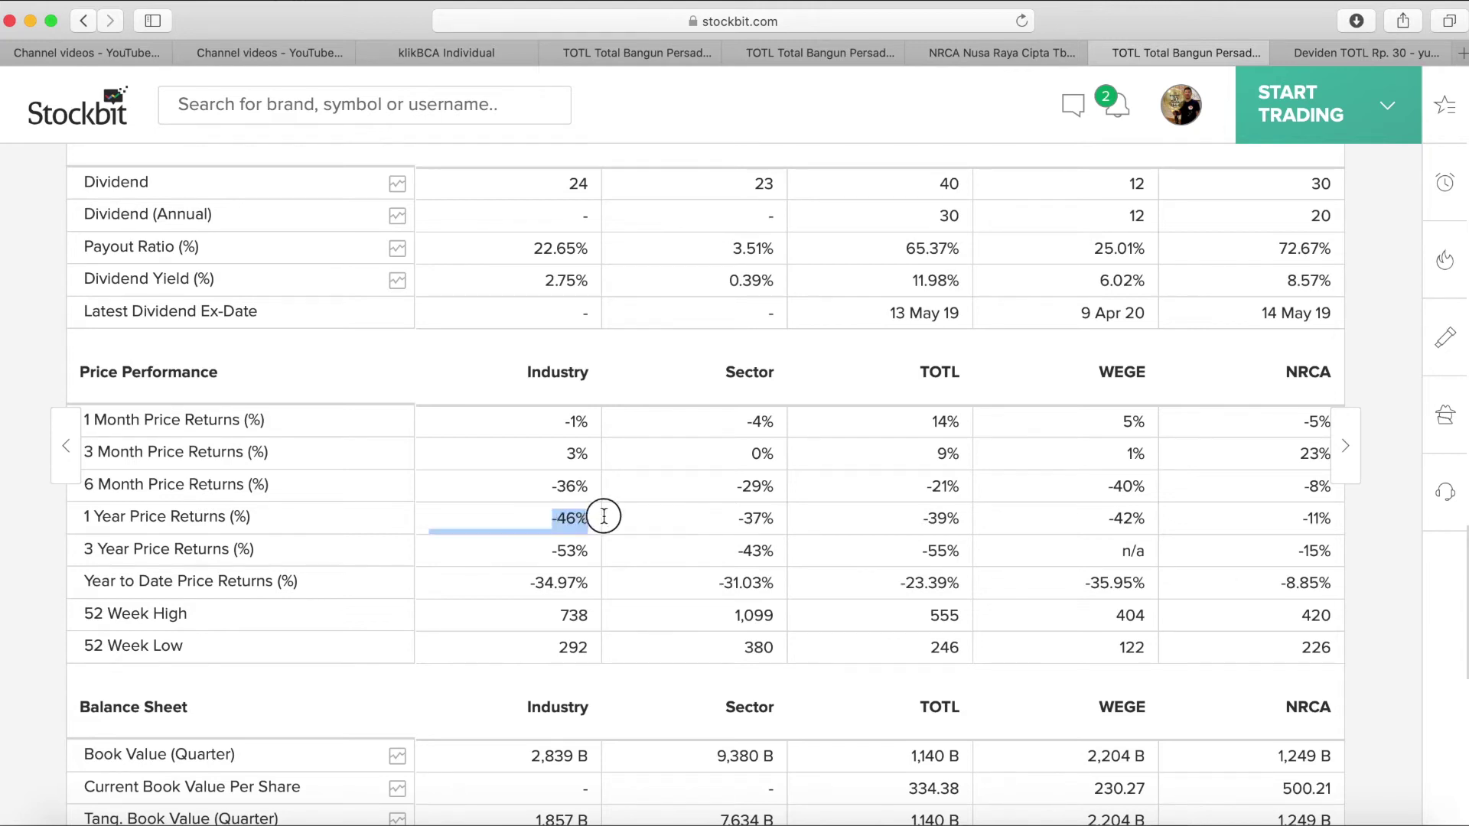
pyautogui.click(745, 524)
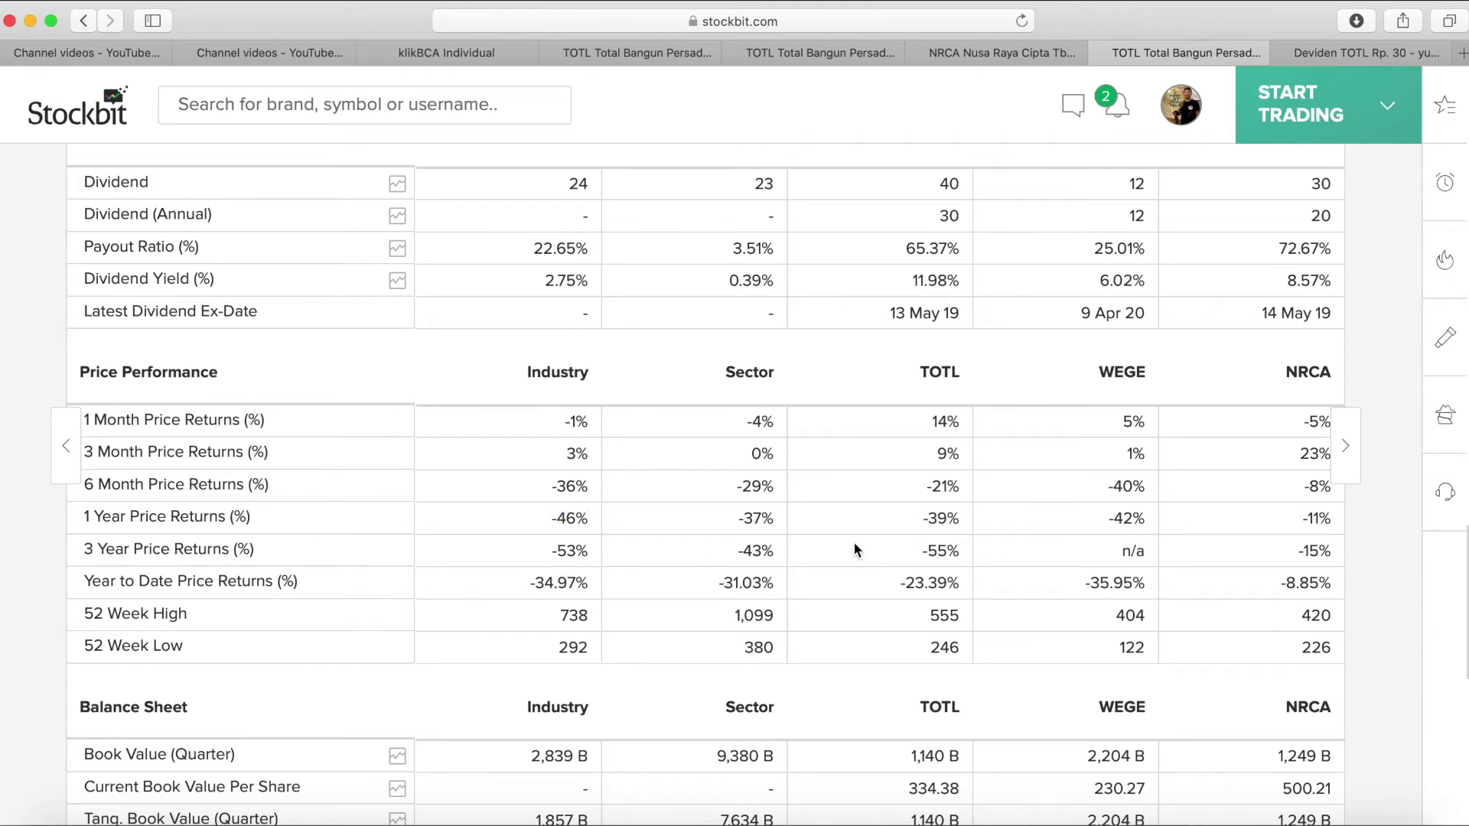
# Examine the Solvency, Management Effectiveness and Profitability ratios of TOTL against WEGE, NRCA, the industry and the sector.
pyautogui.scroll(-2, 768, 556)
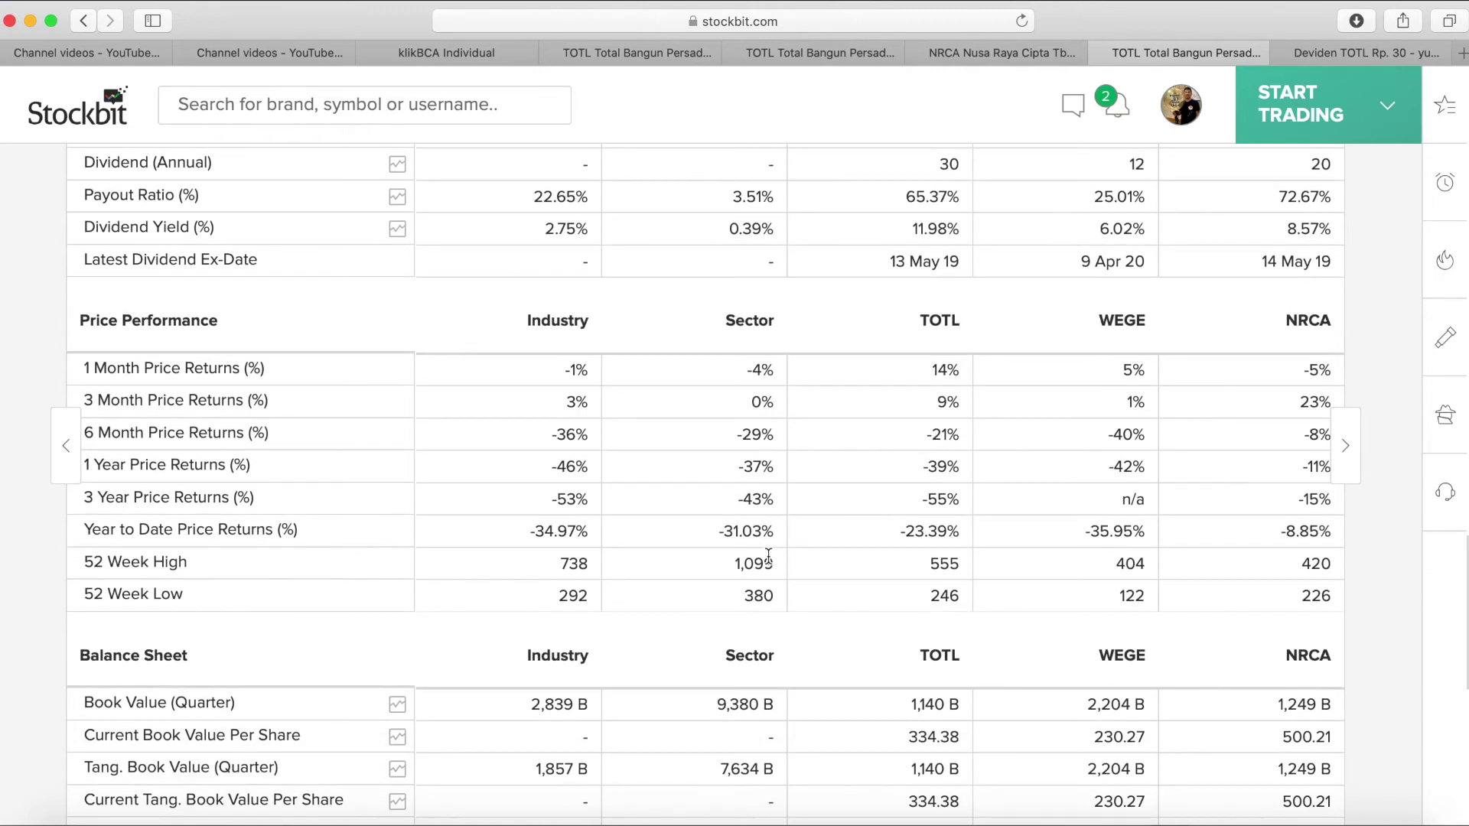
pyautogui.scroll(10, 768, 556)
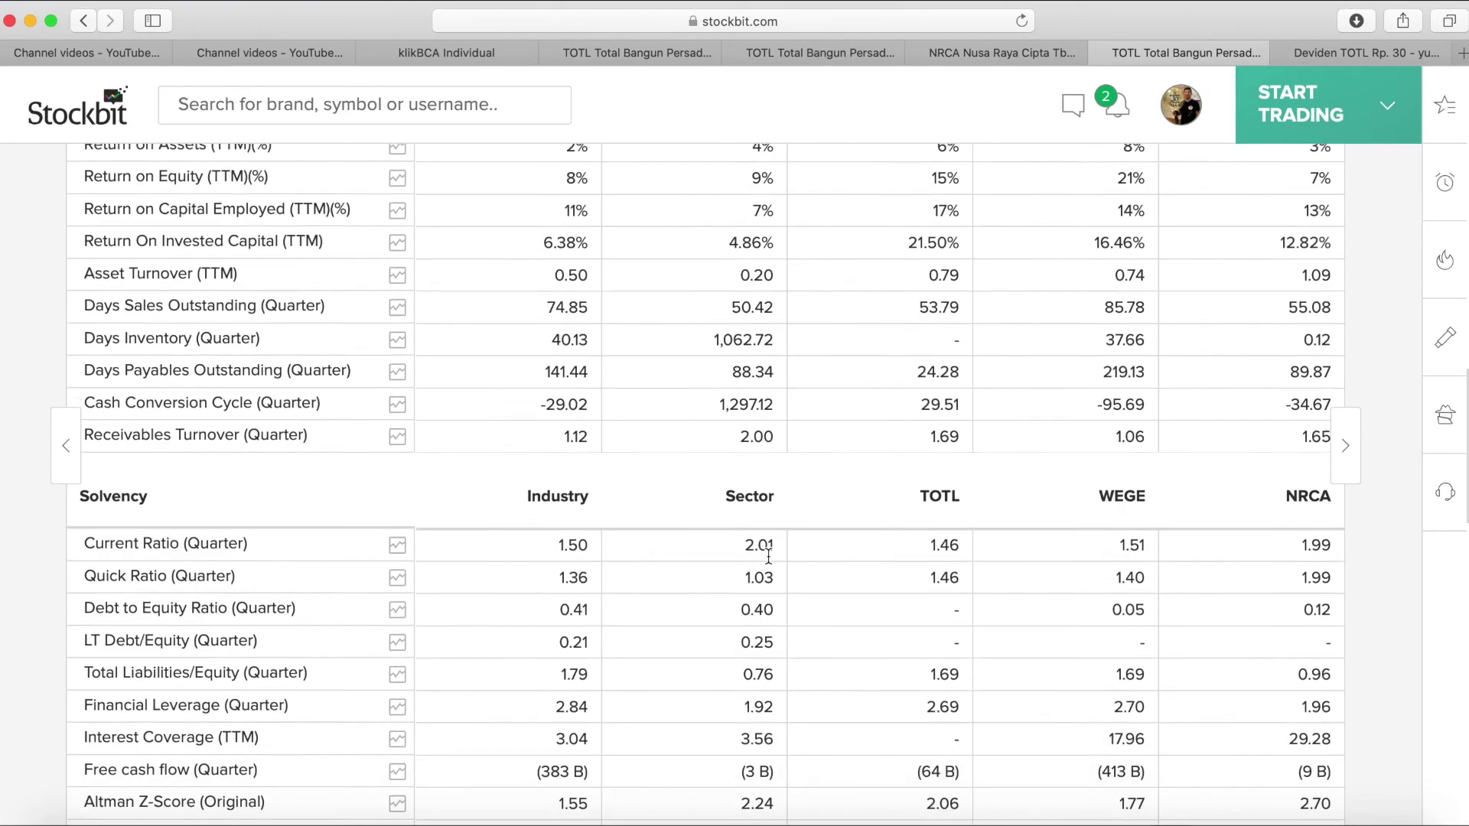
pyautogui.scroll(-5, 768, 557)
pyautogui.scroll(5, 768, 556)
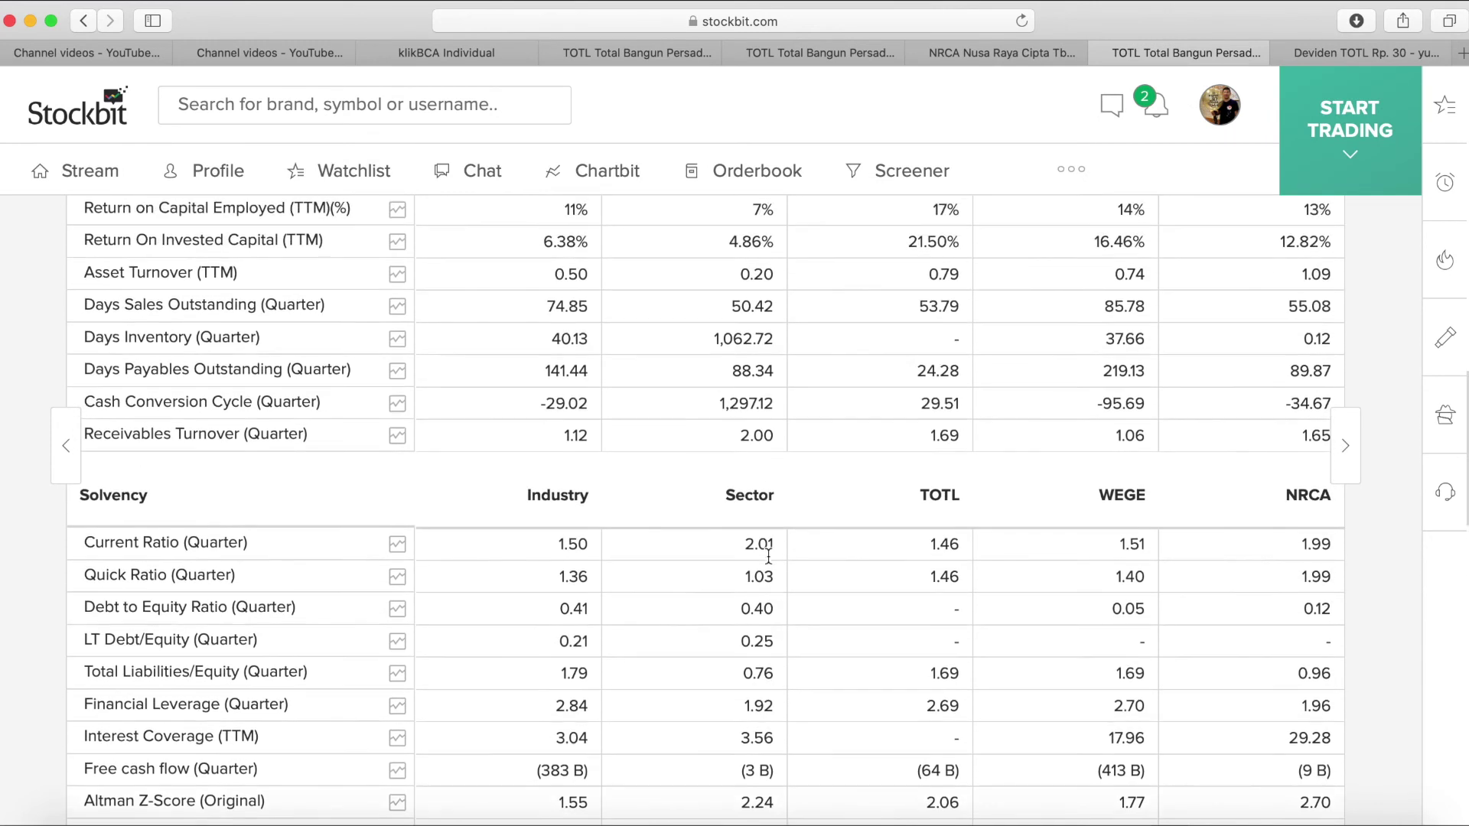
pyautogui.scroll(10, 768, 556)
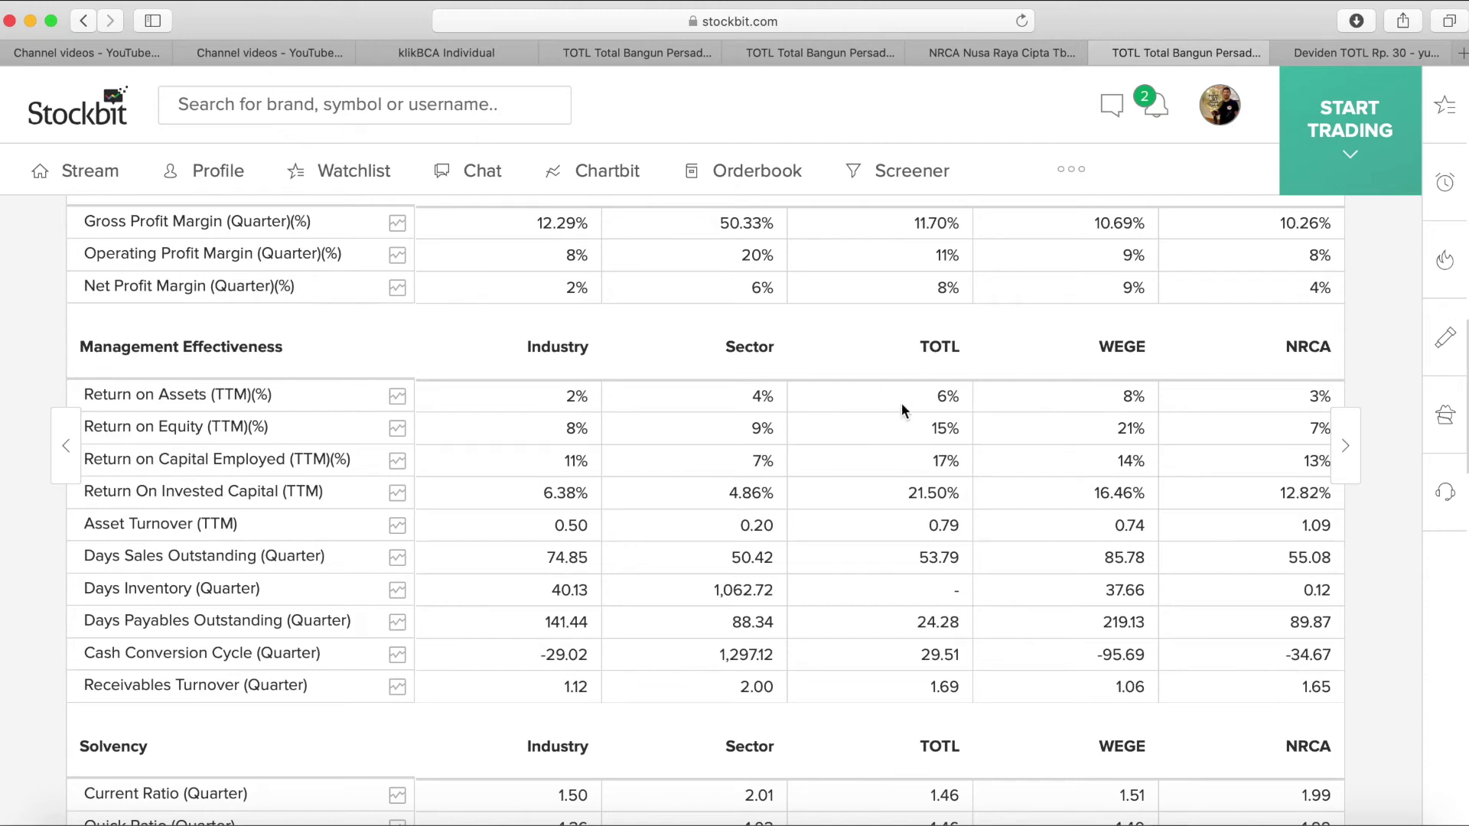
pyautogui.scroll(1, 903, 404)
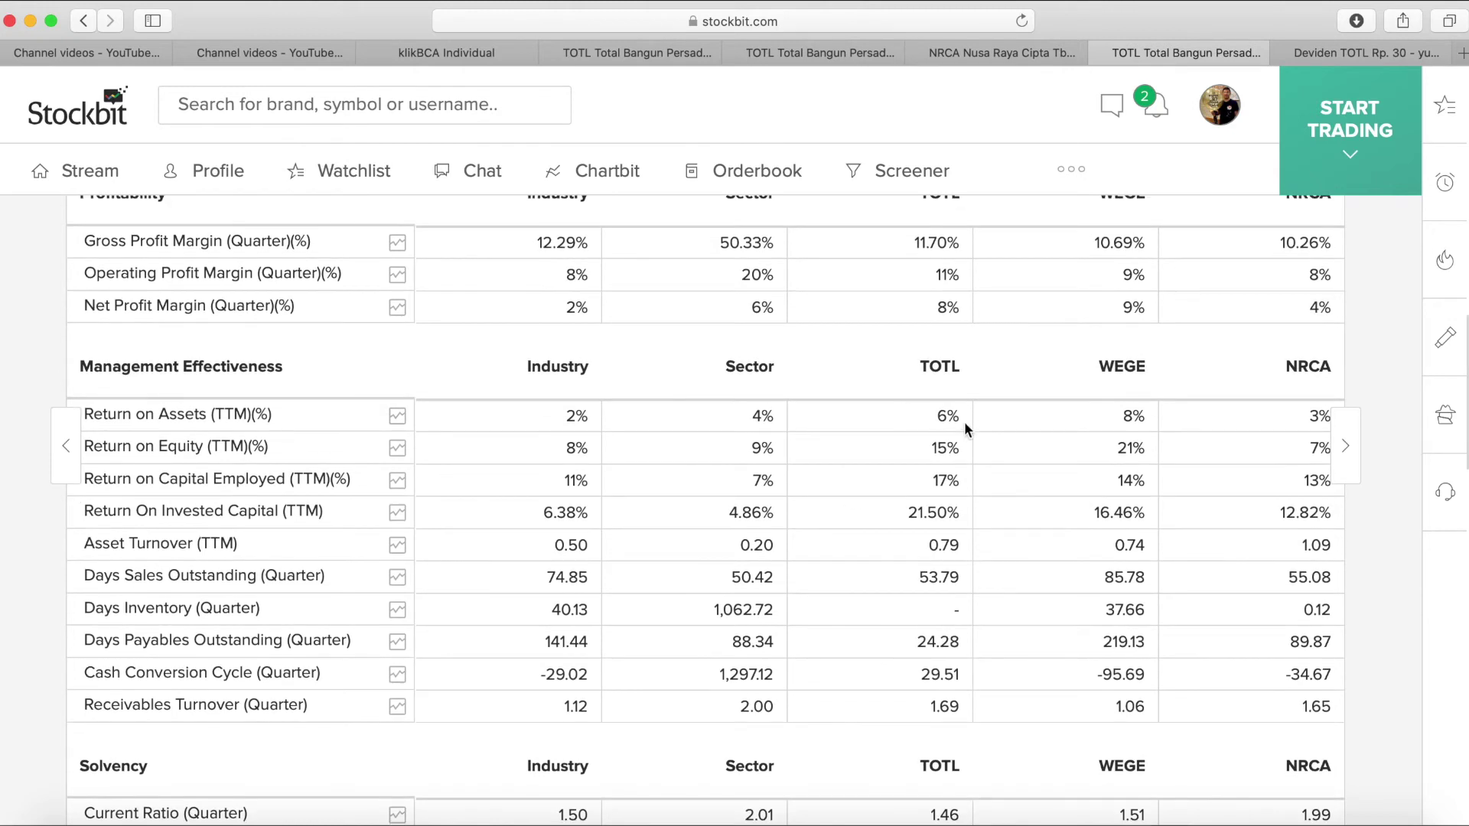
pyautogui.scroll(5, 934, 451)
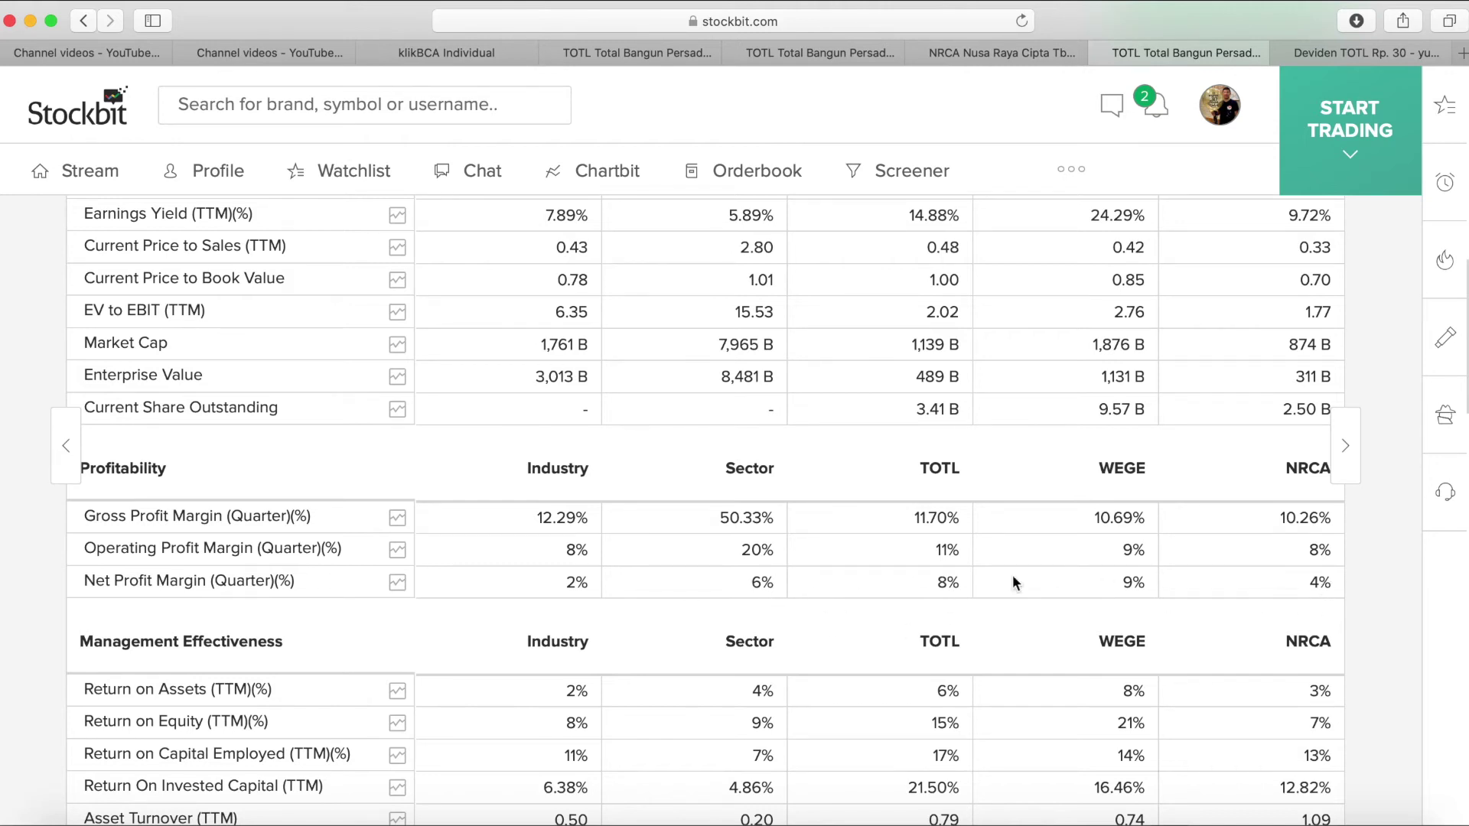
pyautogui.scroll(5, 962, 575)
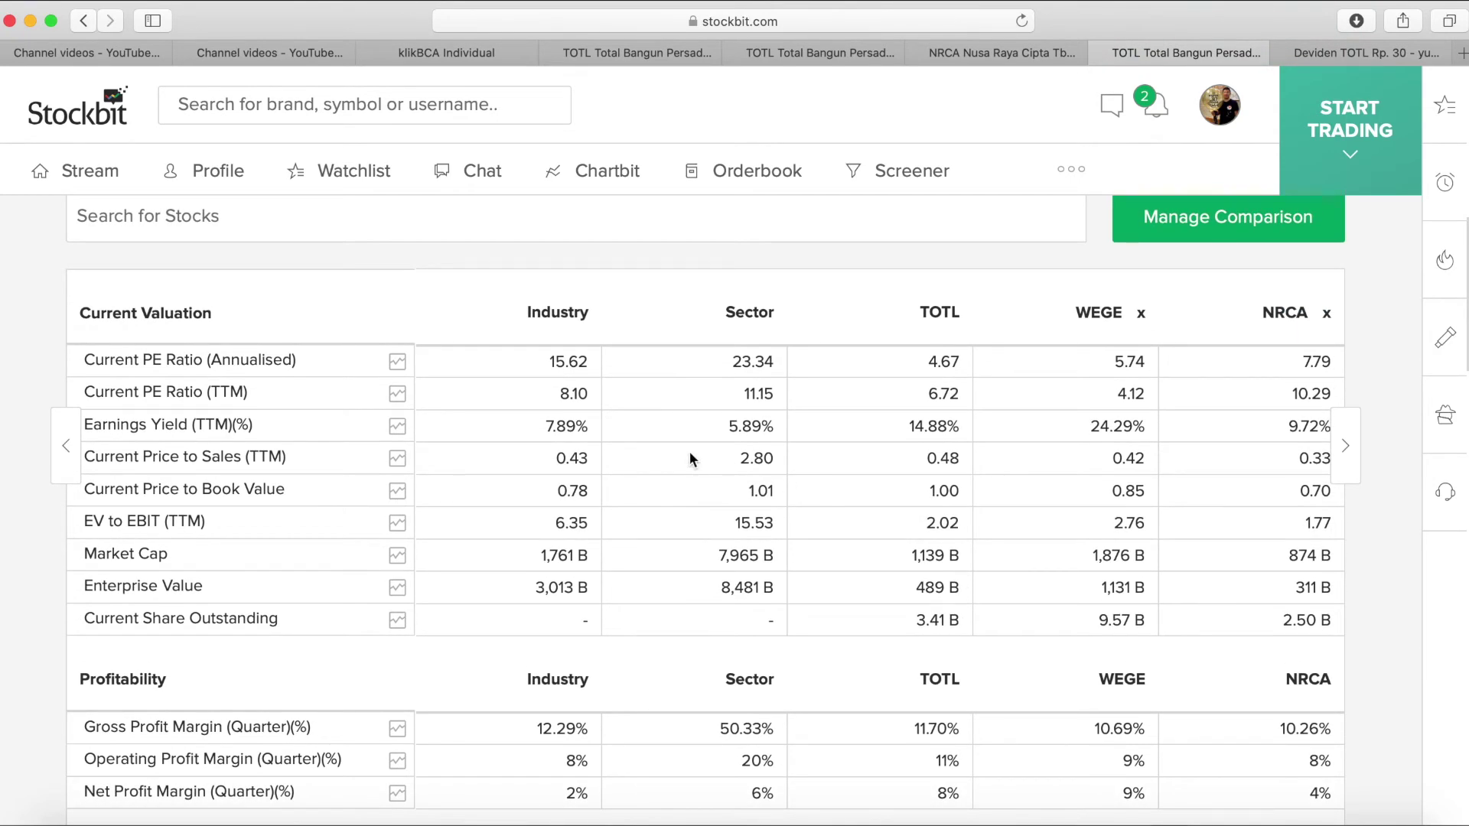
# Highlight the Current Price to Book Value label and TOTL's value in that row, clearing the selection after reading.
pyautogui.moveTo(310, 498); pyautogui.dragTo(151, 491)
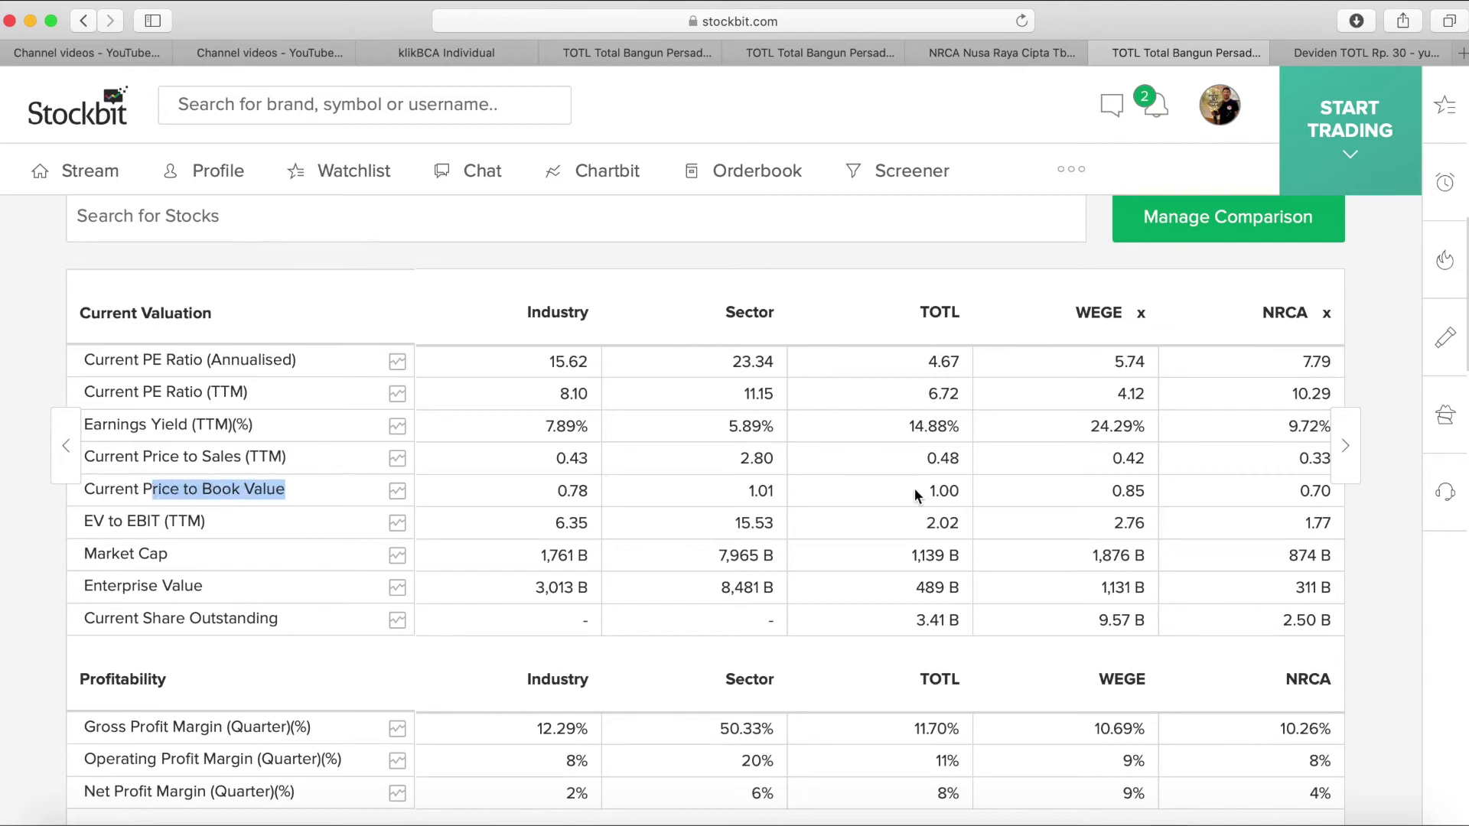
pyautogui.moveTo(922, 492); pyautogui.dragTo(960, 493)
pyautogui.click(967, 499)
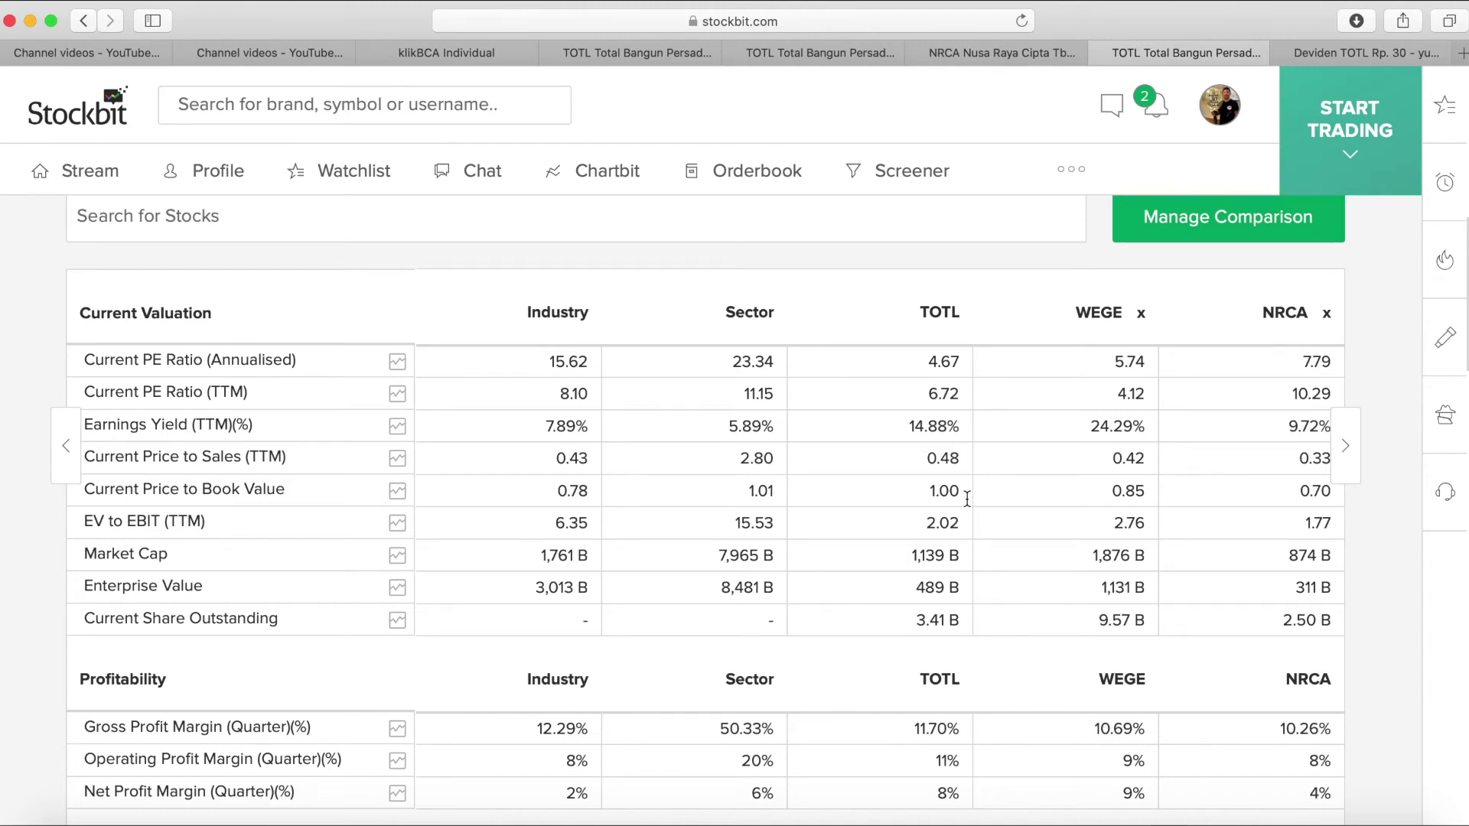
# Open TOTL's company profile on Stockbit and read the Company Background, Shareholder and Key Executives sections.
pyautogui.click(857, 55)
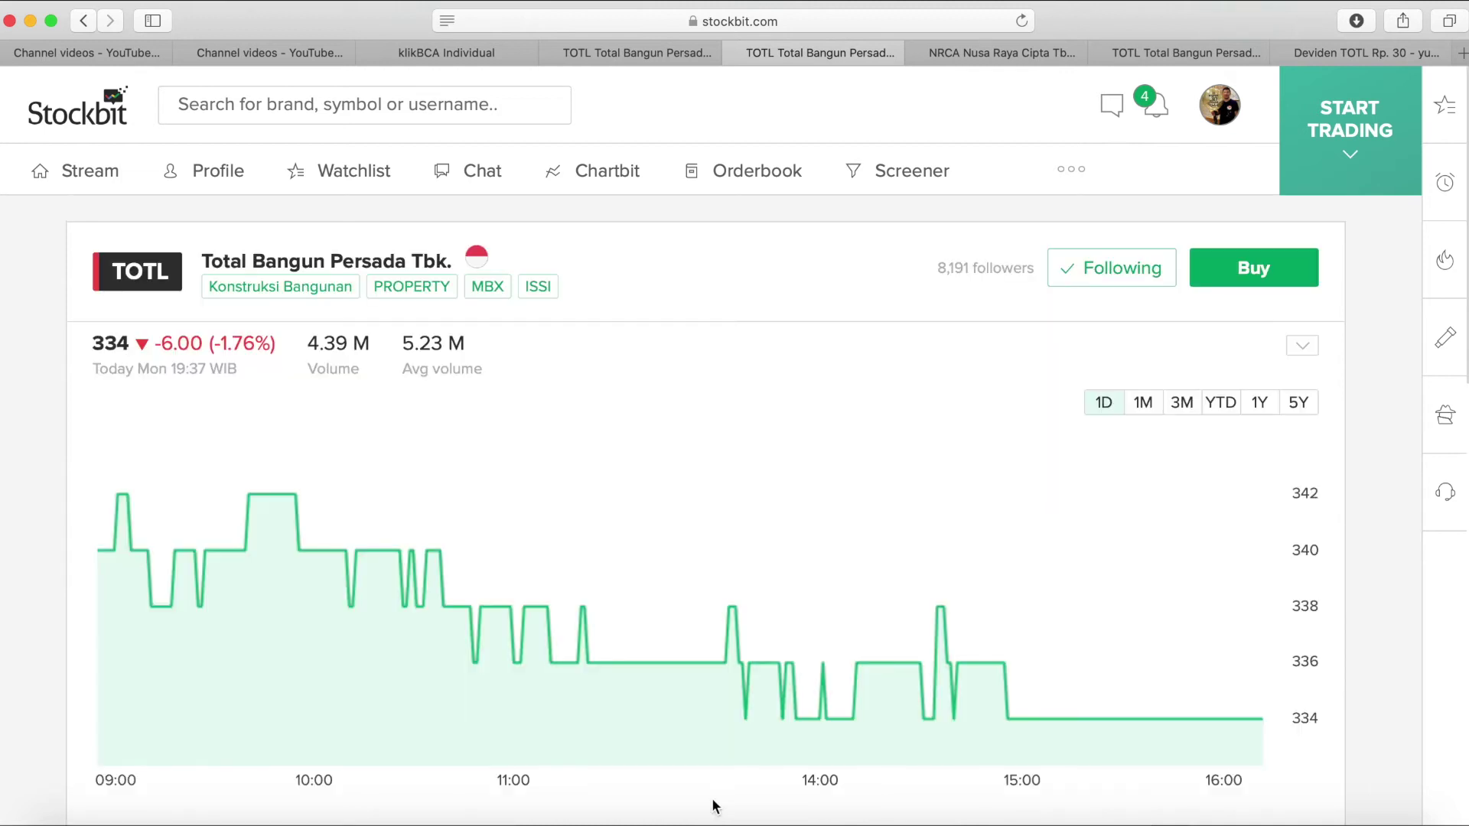
pyautogui.scroll(-6, 677, 793)
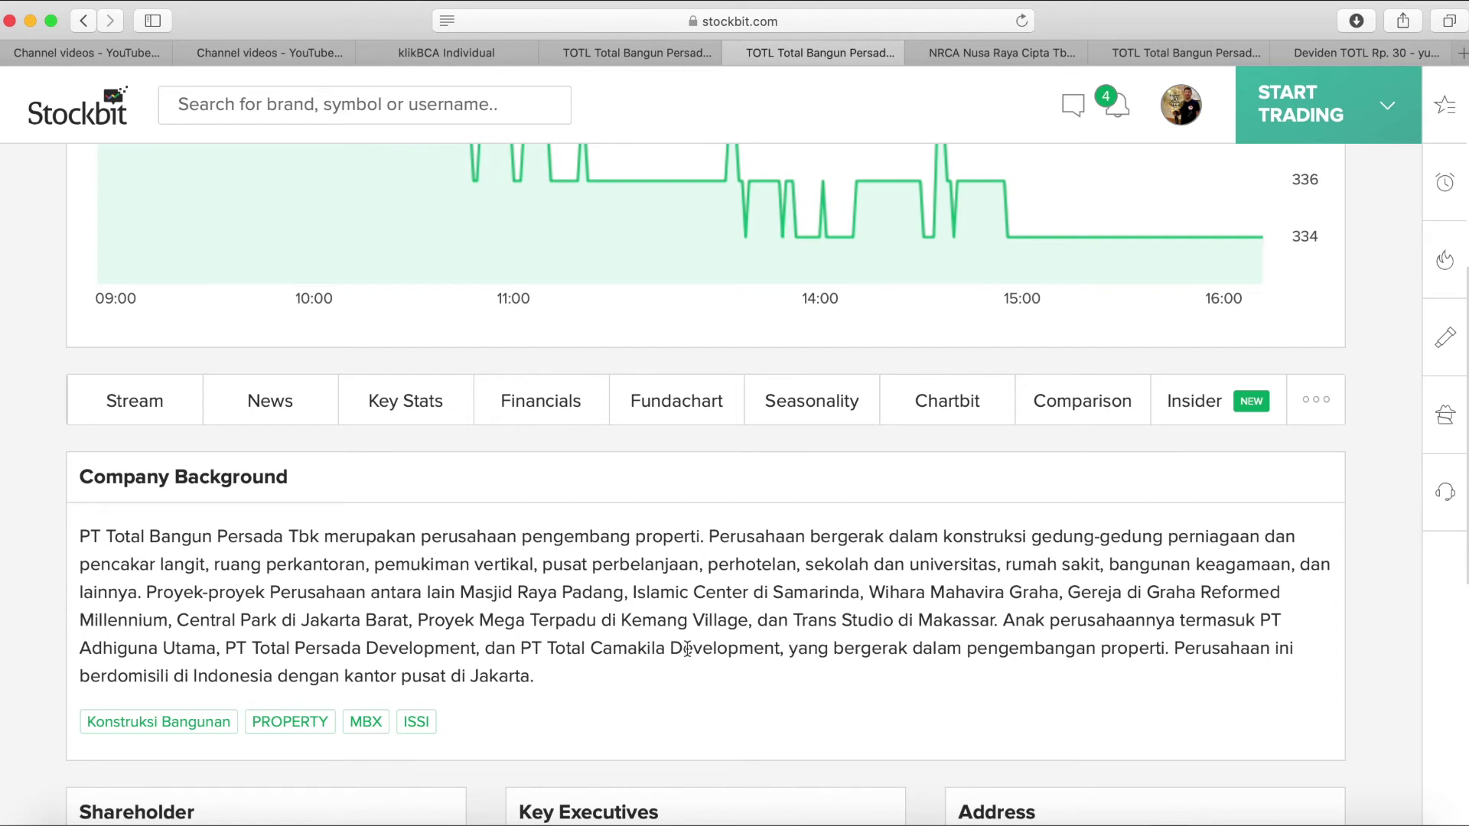
pyautogui.scroll(-2, 556, 643)
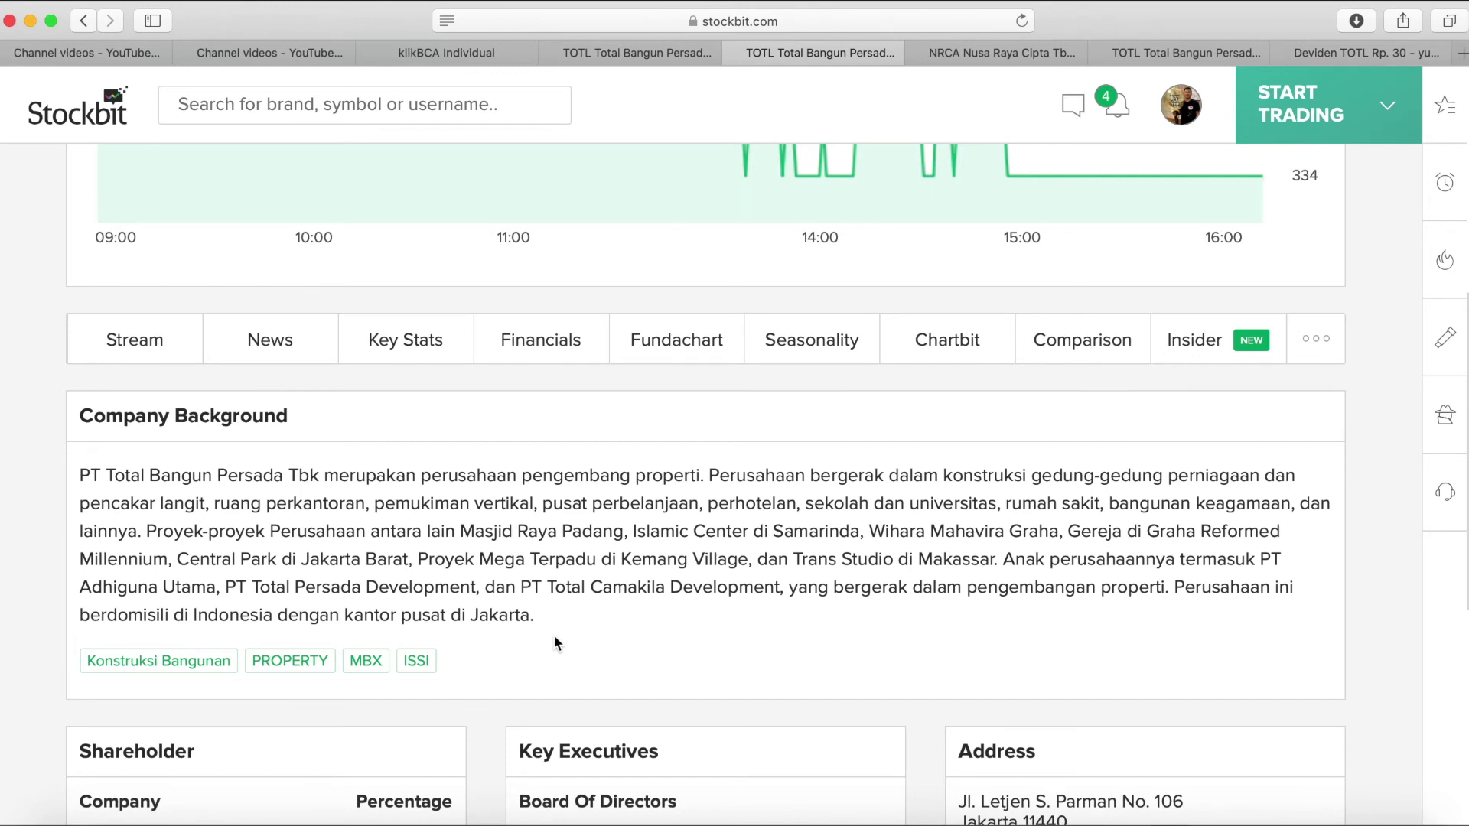
pyautogui.scroll(-3, 554, 638)
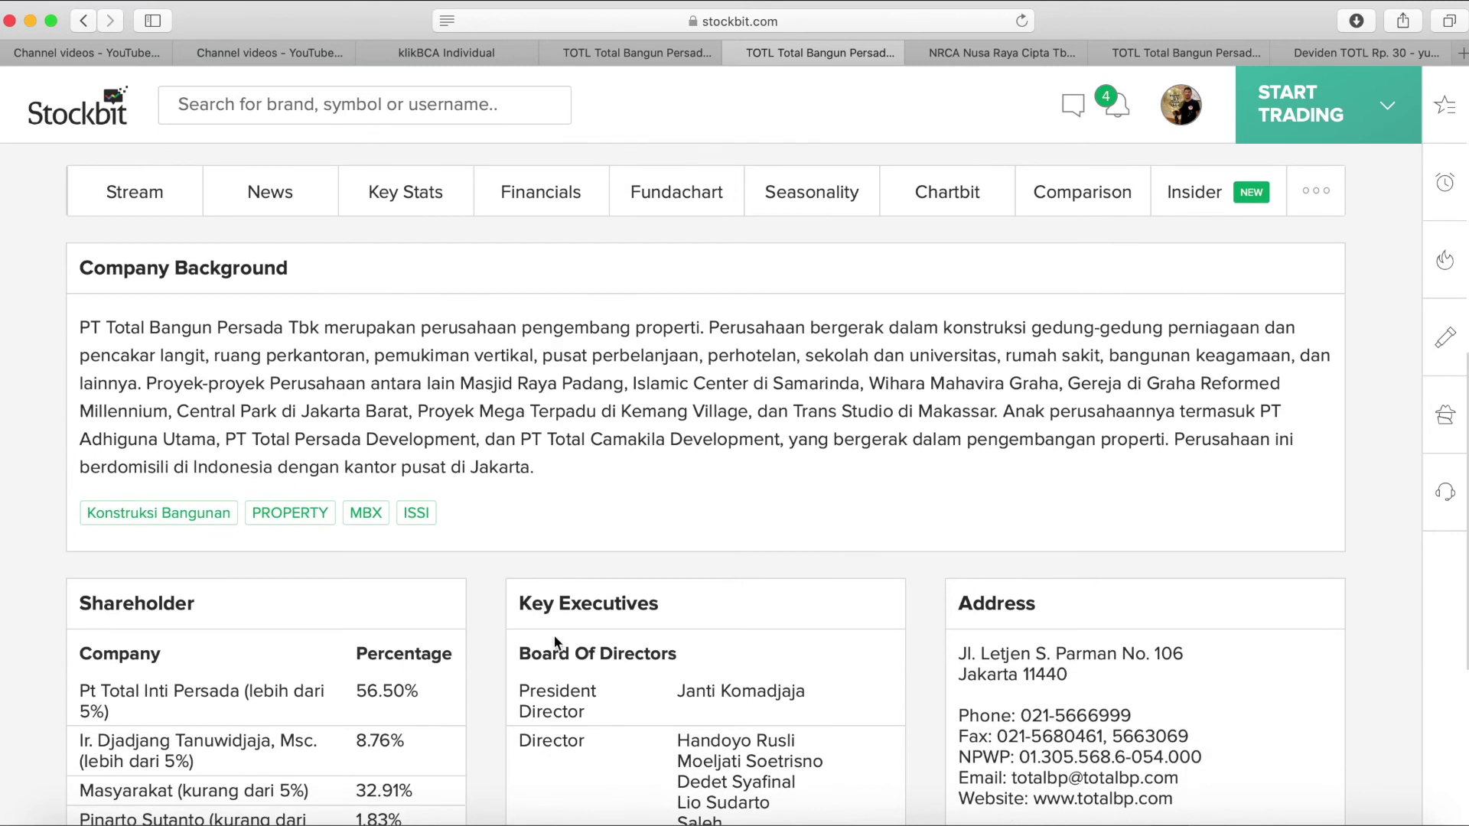
pyautogui.scroll(-2, 555, 635)
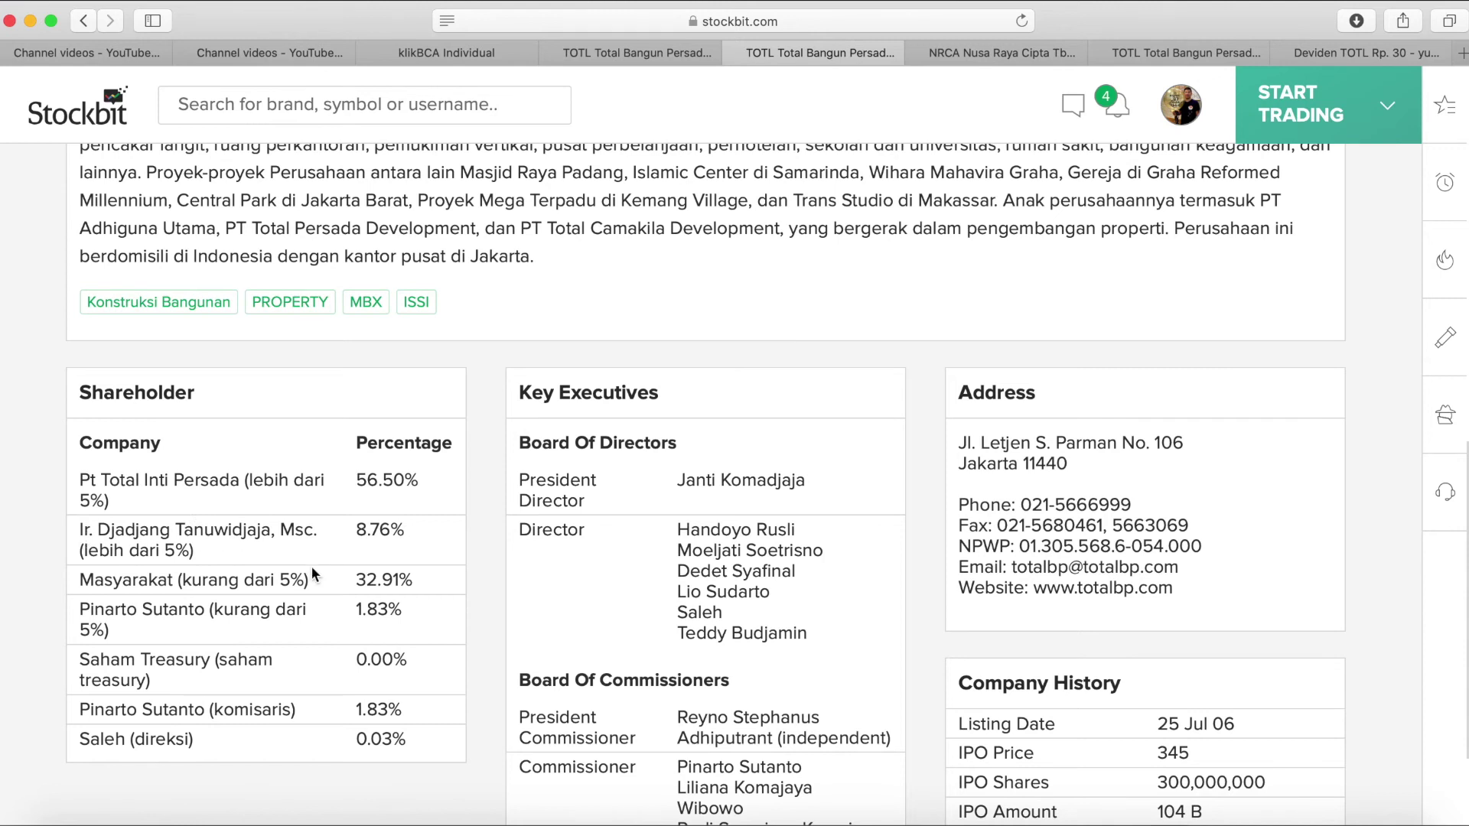
# Open TOTL's insider transactions on Stockbit and read the purchases and sales down to the 08 Apr 19 entry.
pyautogui.scroll(5, 597, 457)
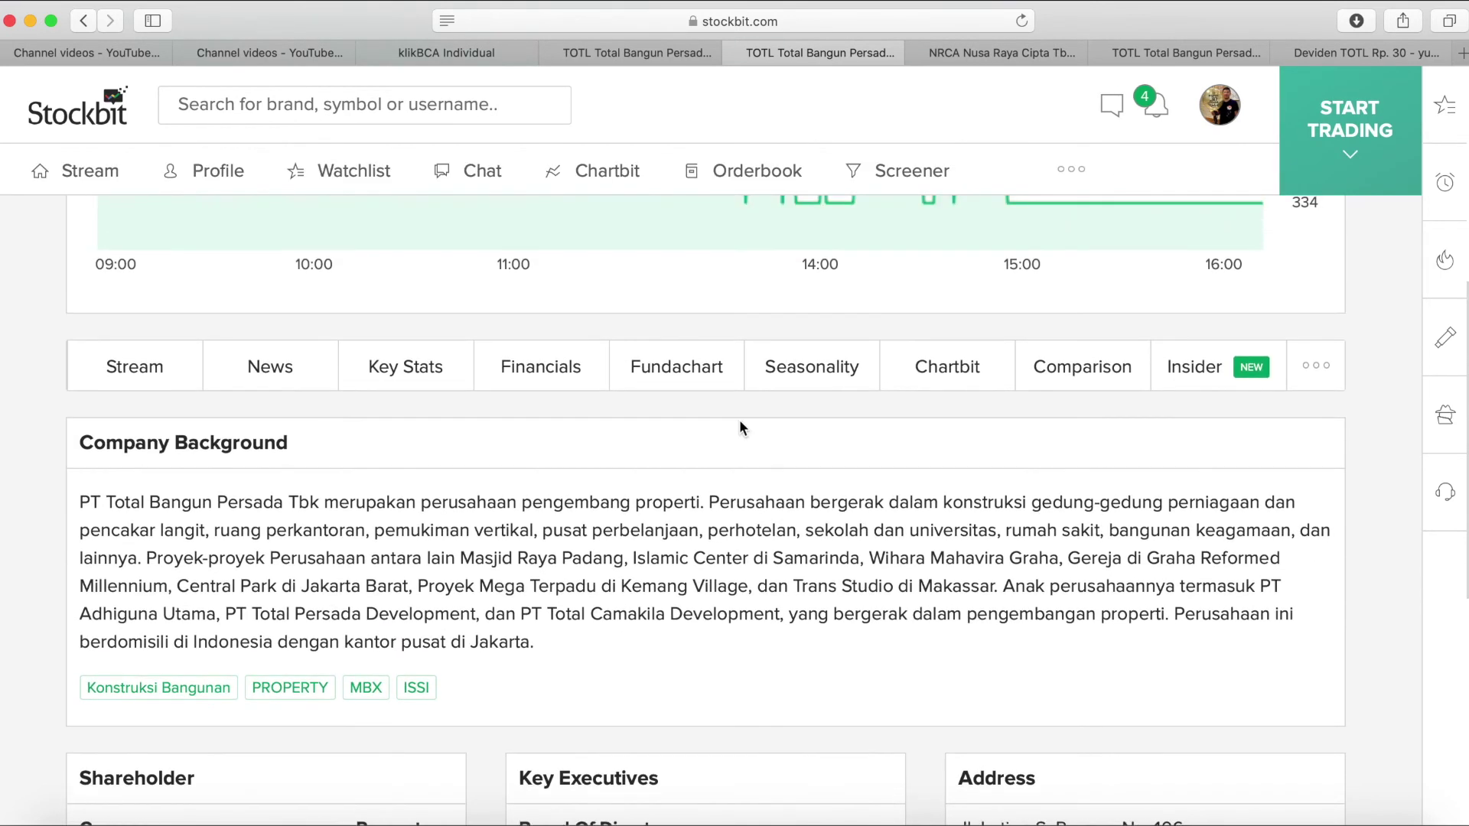
pyautogui.click(1187, 364)
pyautogui.scroll(-3, 739, 610)
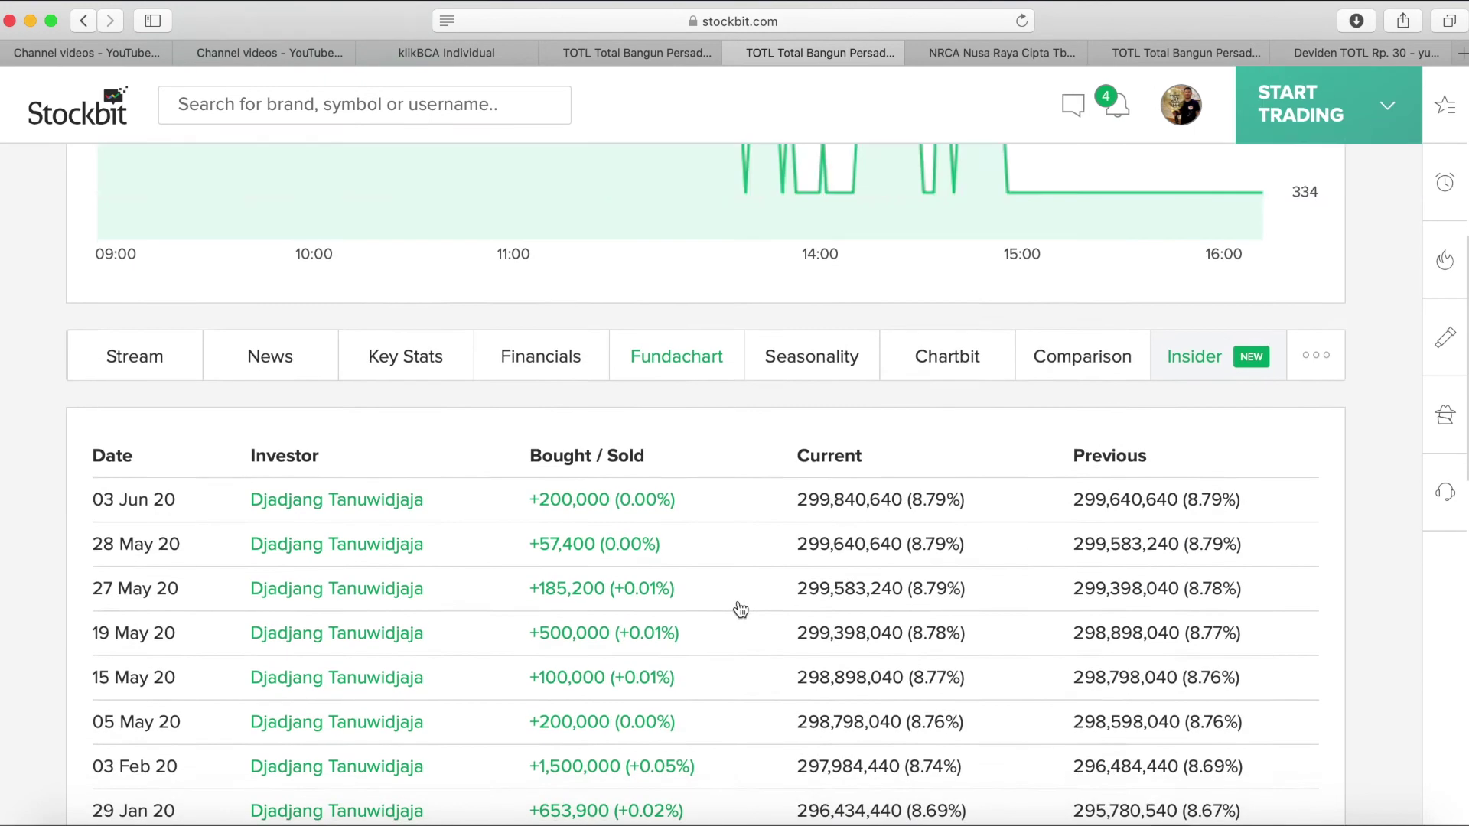
pyautogui.scroll(-5, 739, 608)
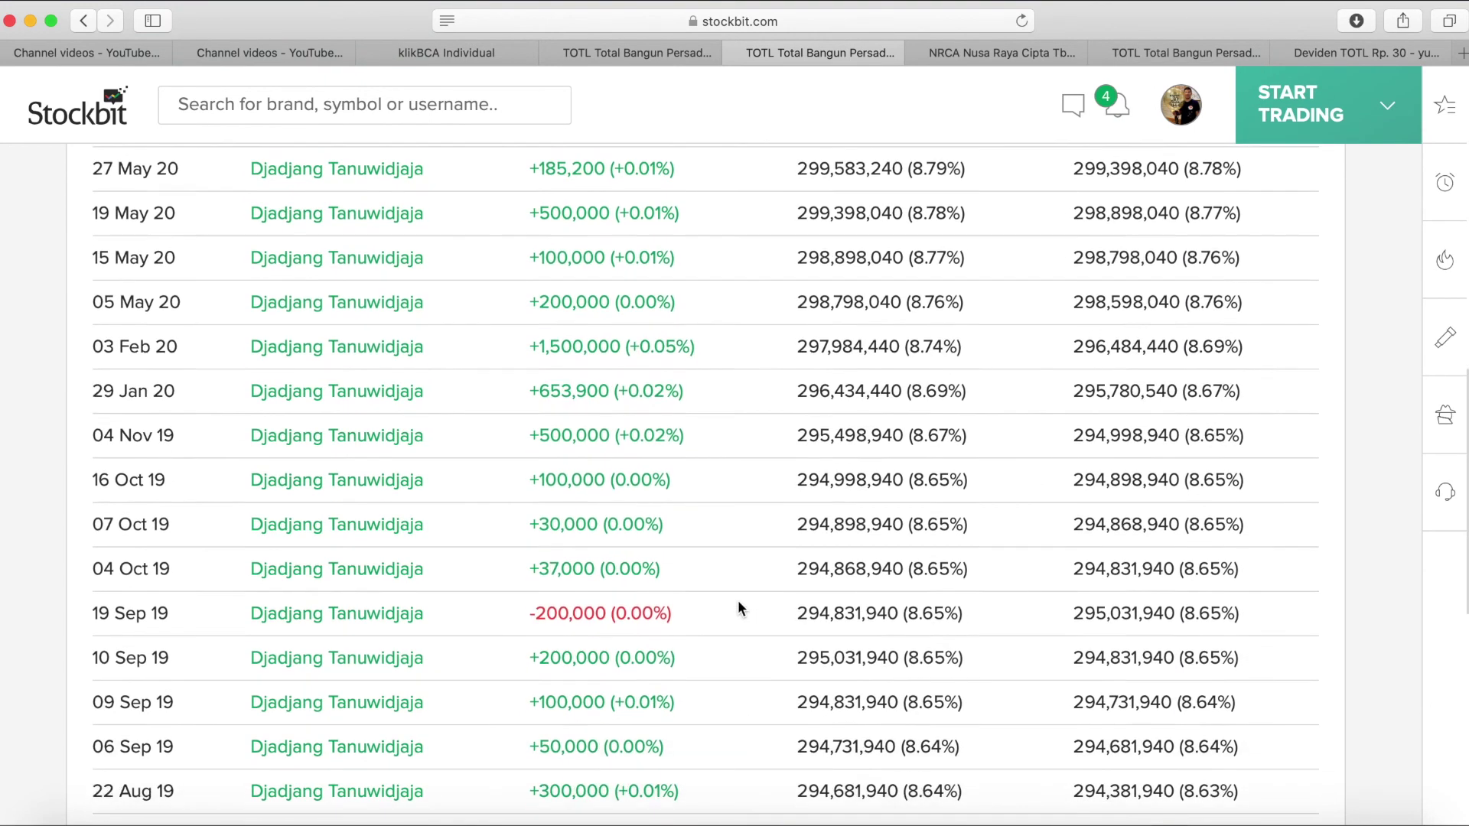
pyautogui.scroll(-6, 739, 608)
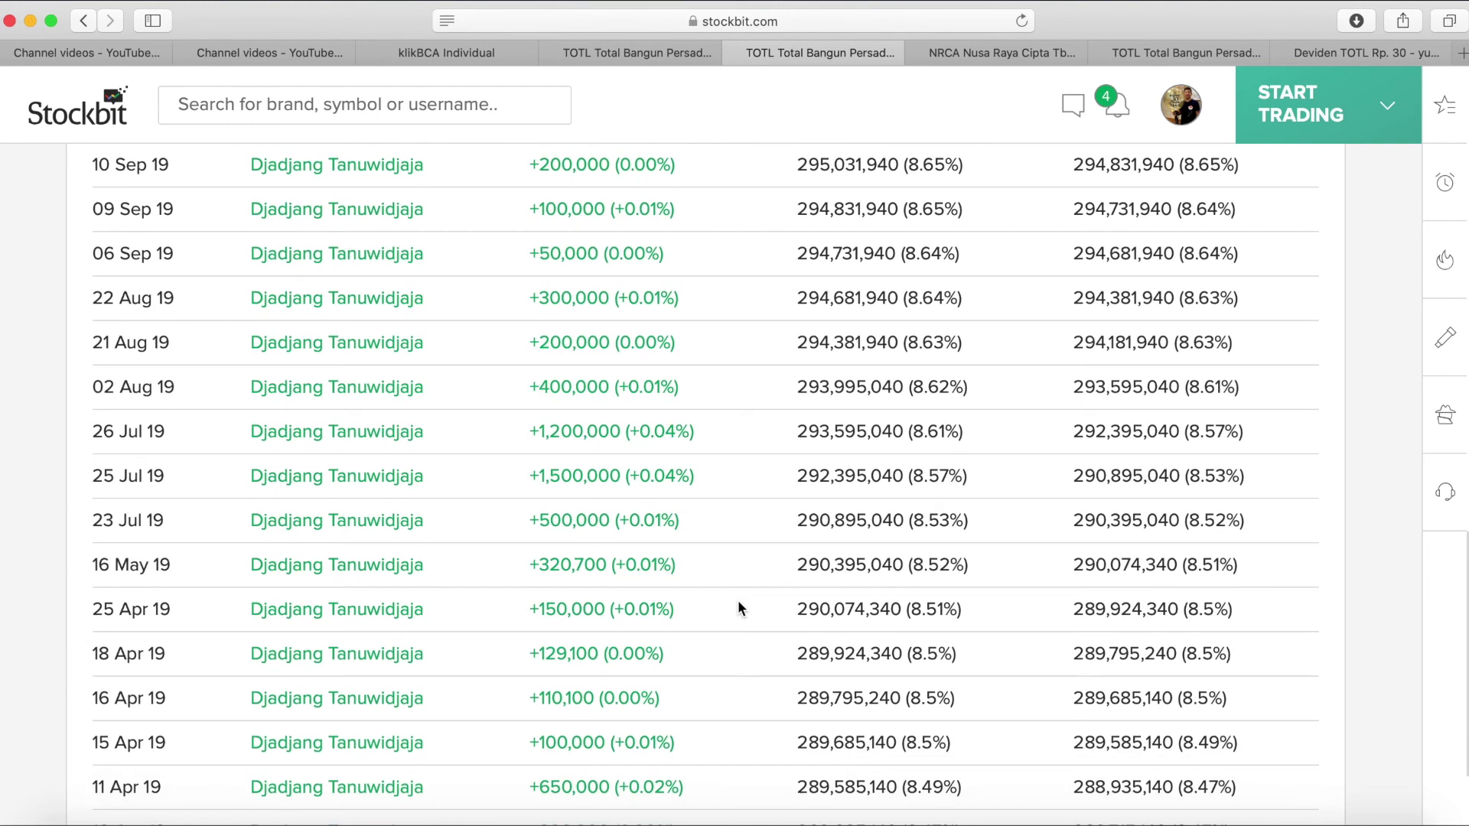
pyautogui.scroll(-2, 739, 608)
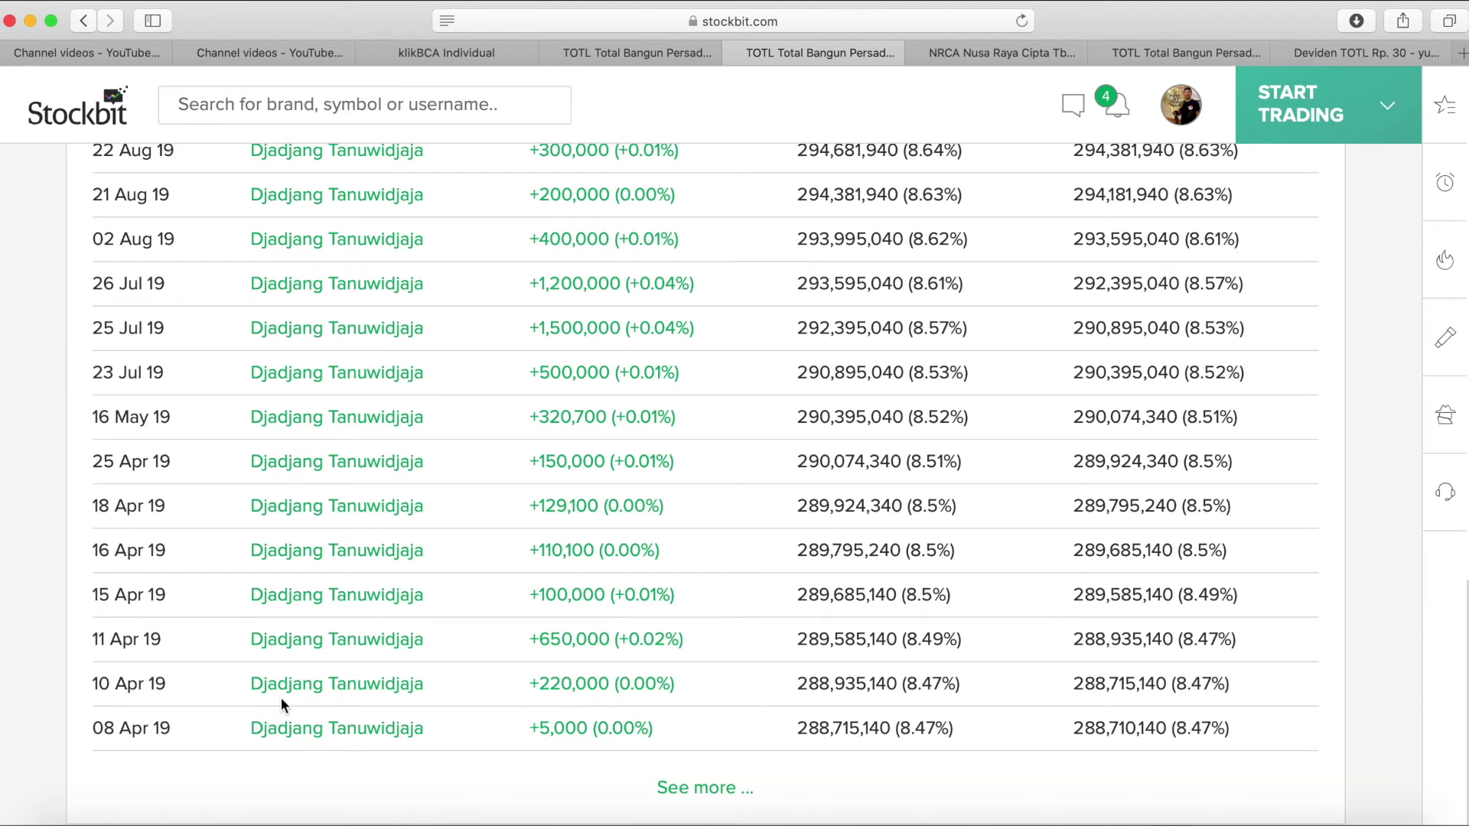
# Review the insider transactions back up to the latest 03 Jun 20 entry, including the 19 Sep 19 sale.
pyautogui.scroll(6, 306, 611)
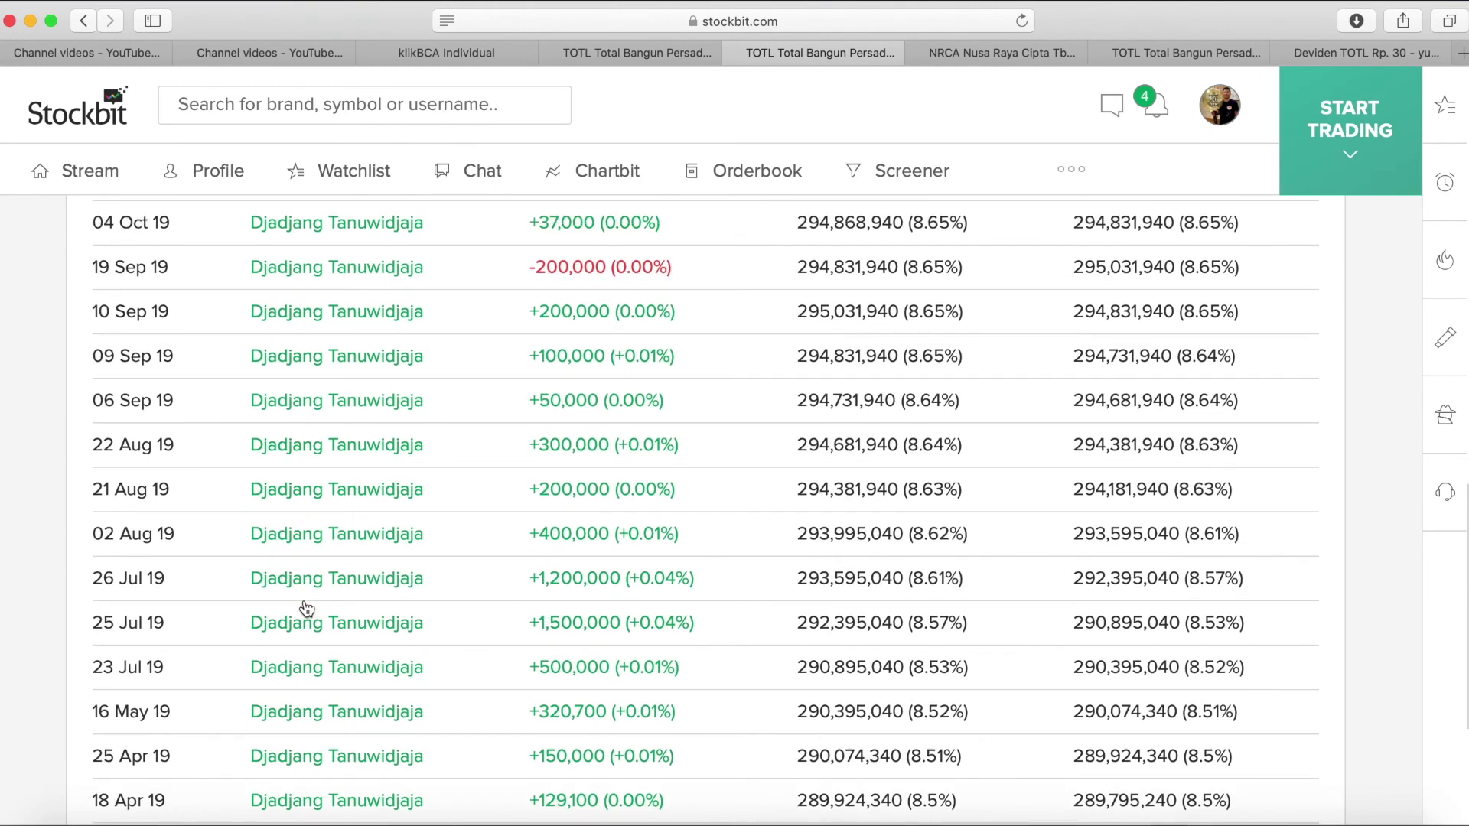
pyautogui.scroll(1, 333, 473)
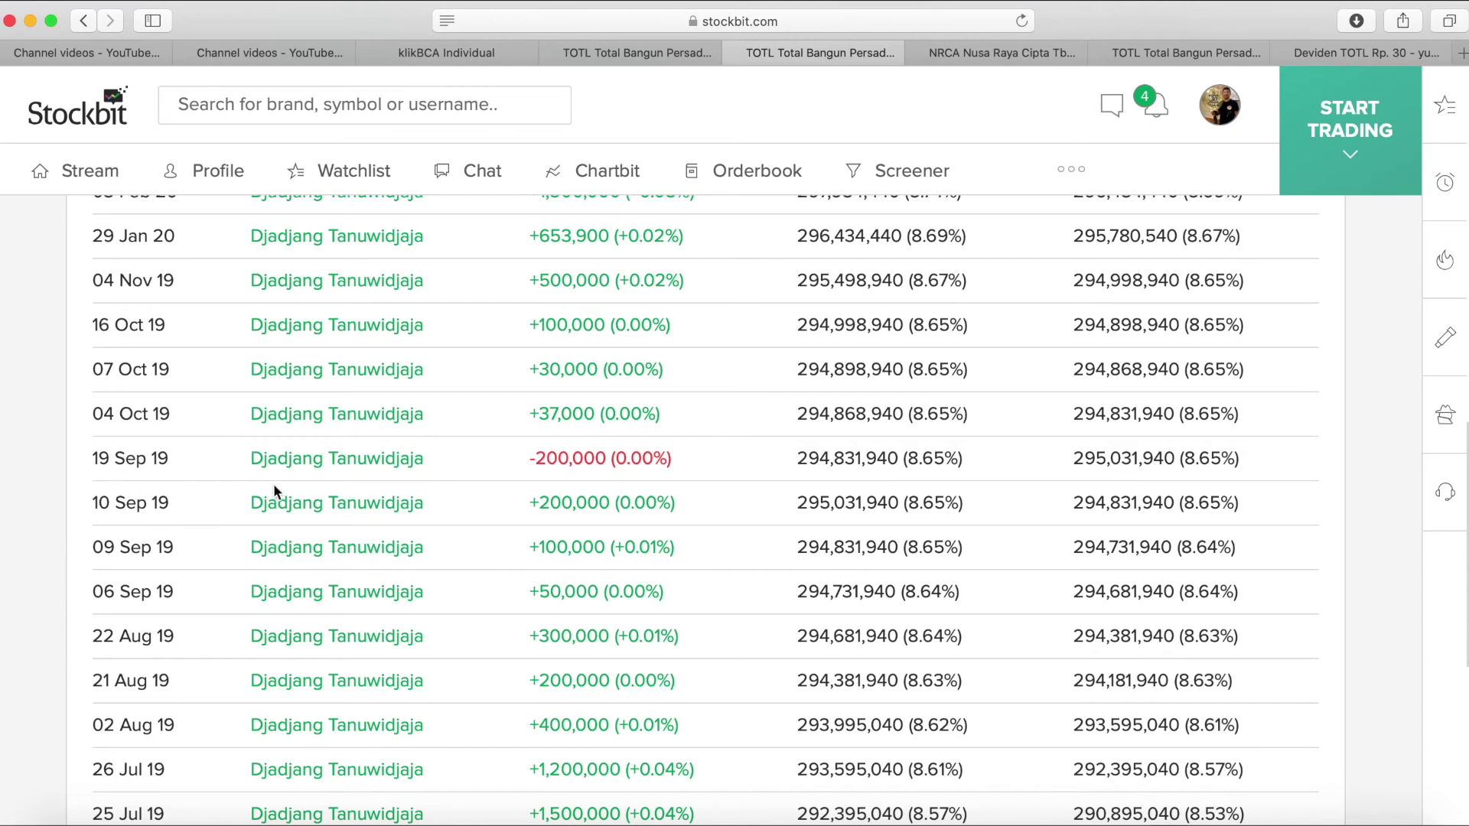
pyautogui.scroll(5, 274, 485)
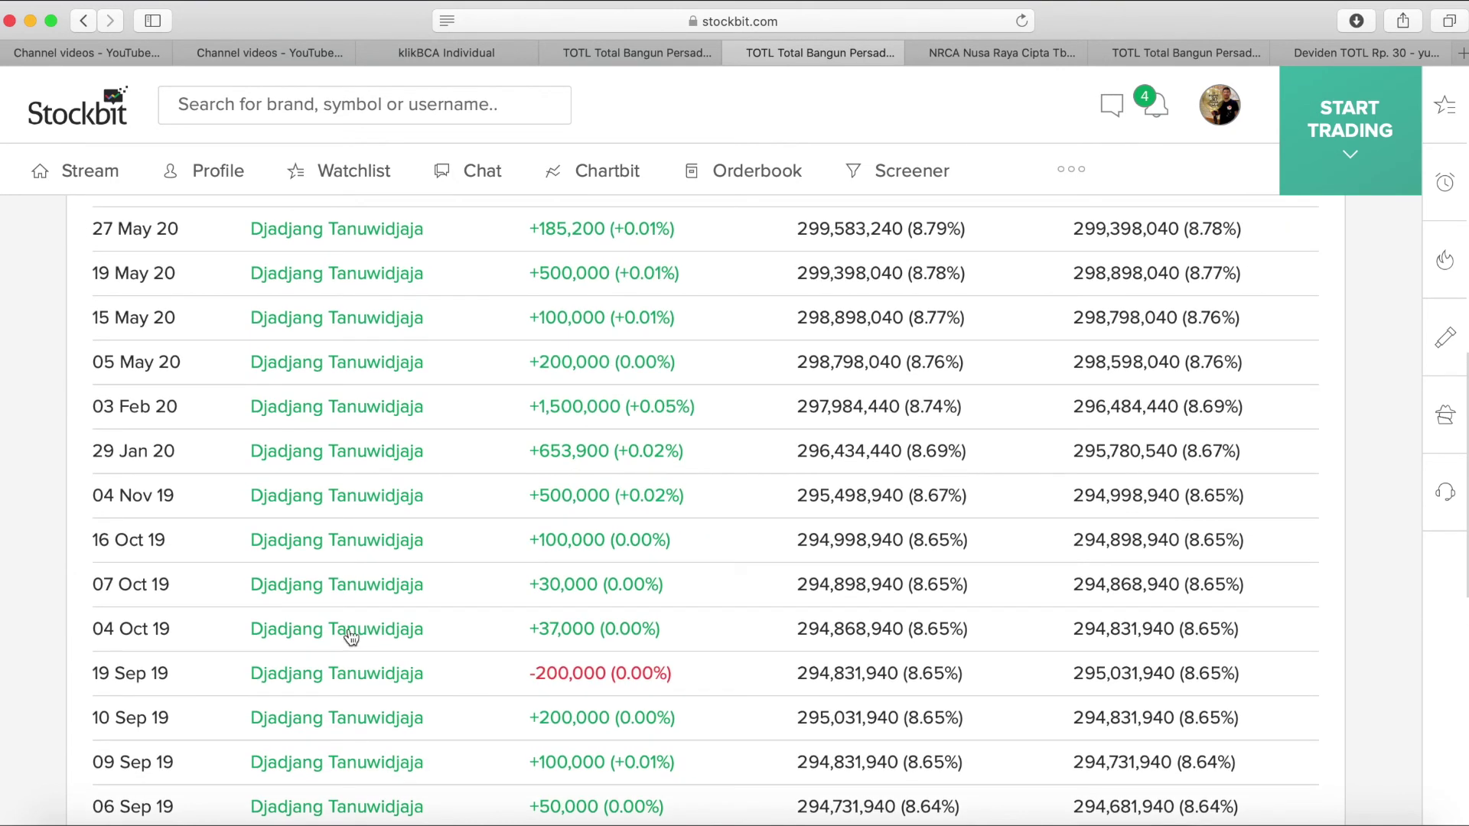
pyautogui.scroll(4, 360, 558)
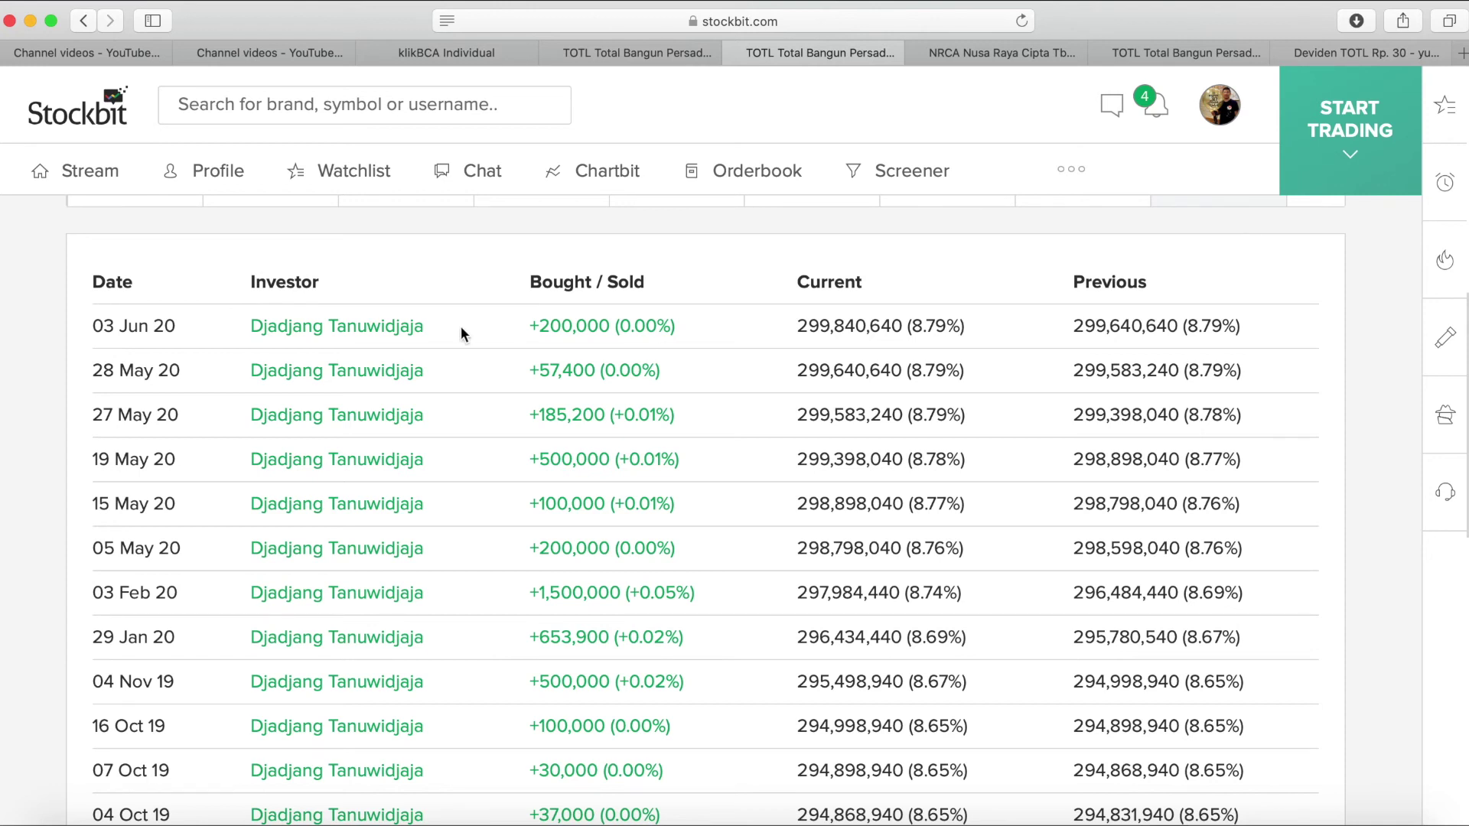
pyautogui.scroll(5, 520, 306)
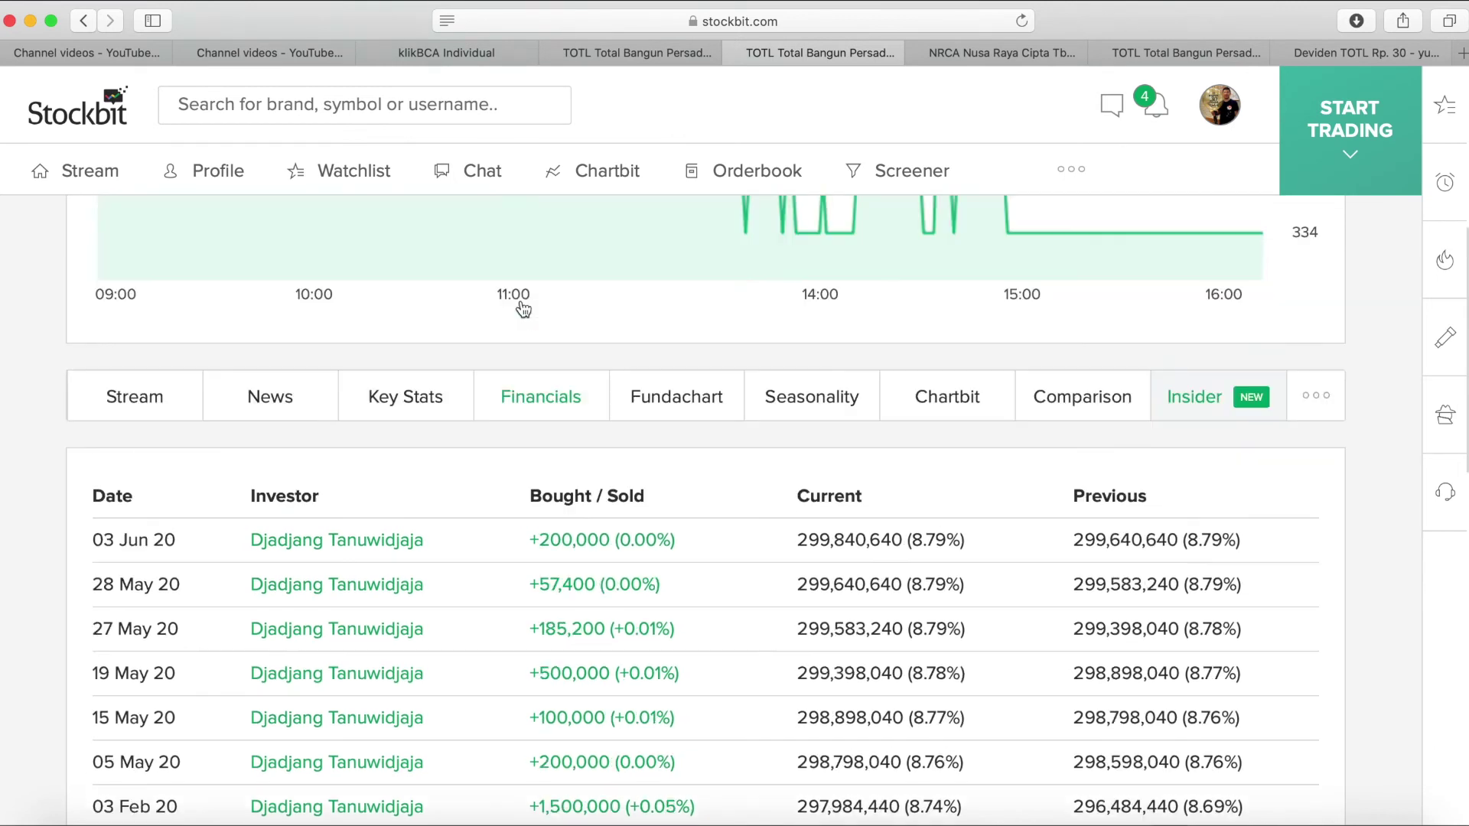
pyautogui.scroll(1, 523, 309)
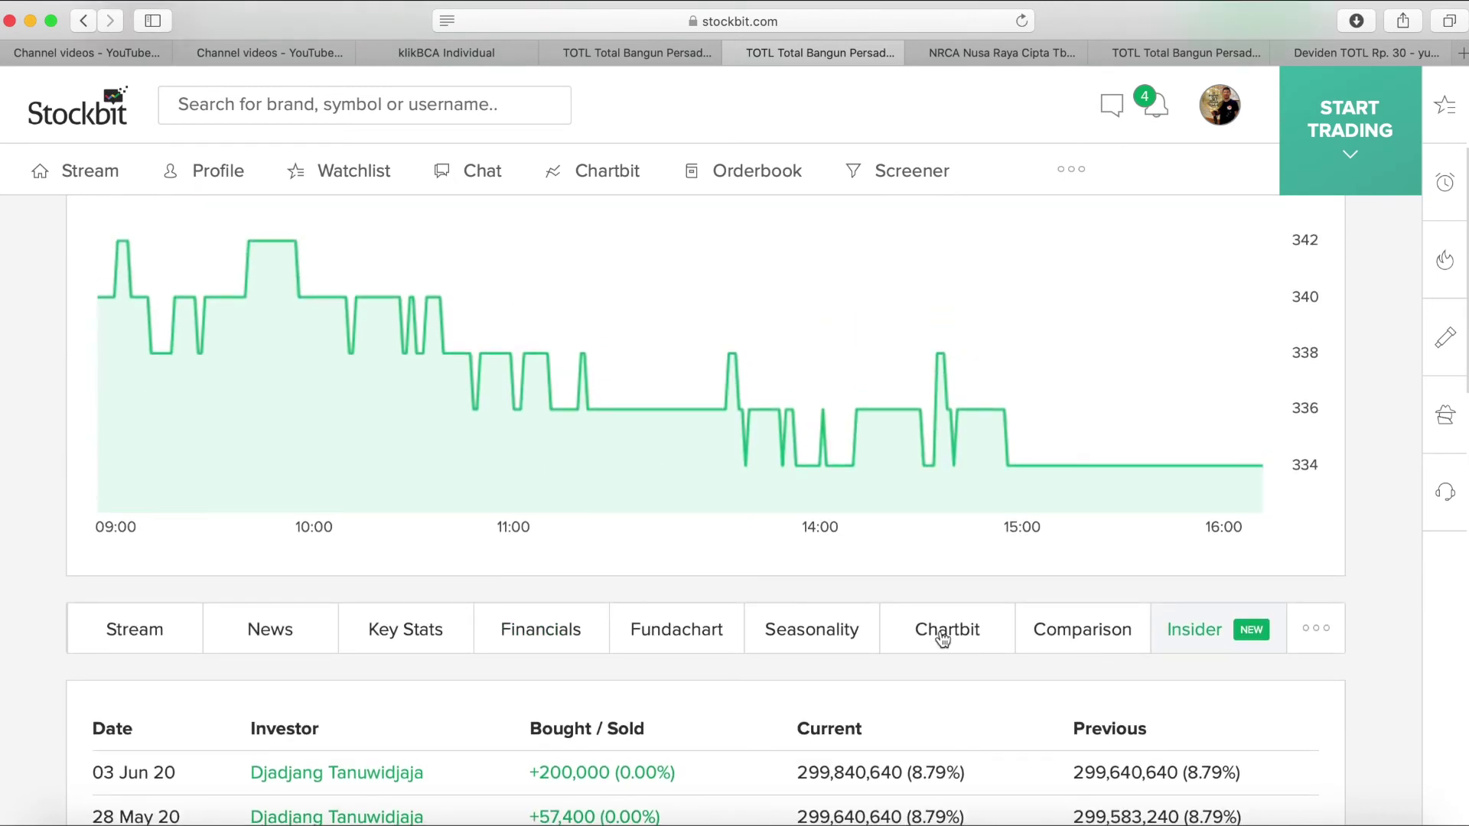
# Check the TOTL calculation in Excel and the annual income statement on the other TOTL page in Safari.
pyautogui.click(1095, 821)
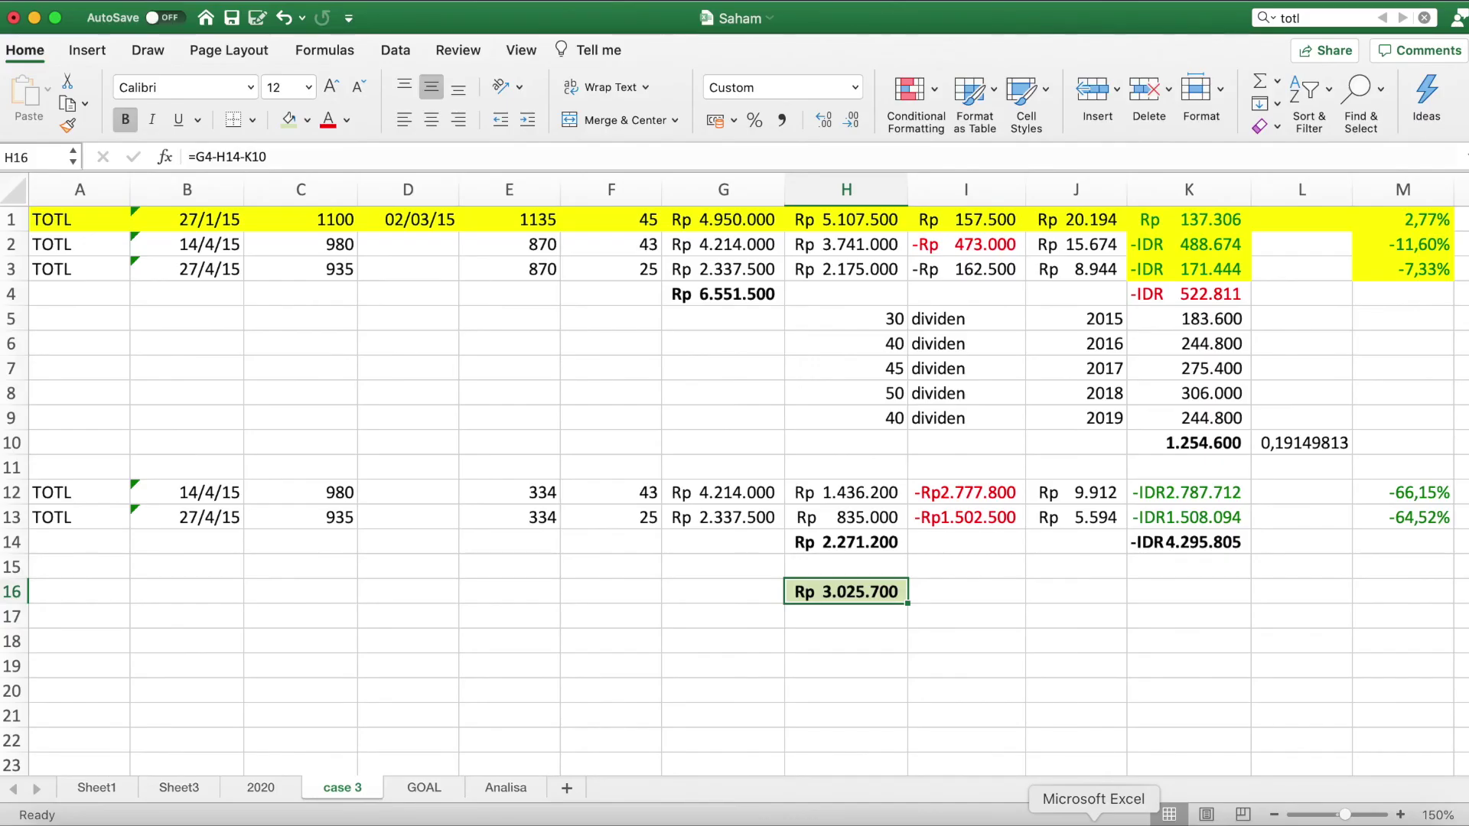
pyautogui.click(540, 819)
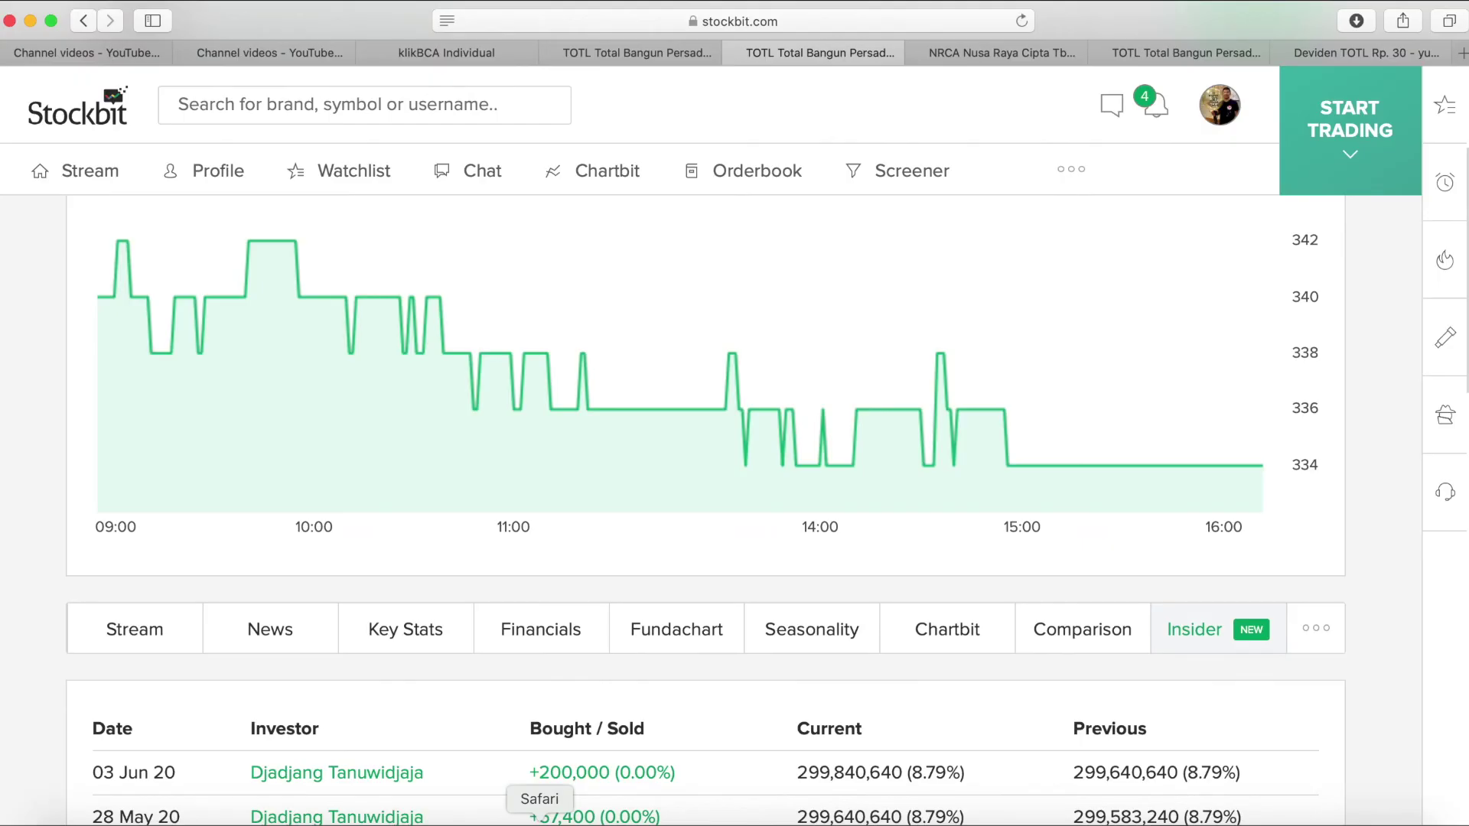
pyautogui.click(598, 56)
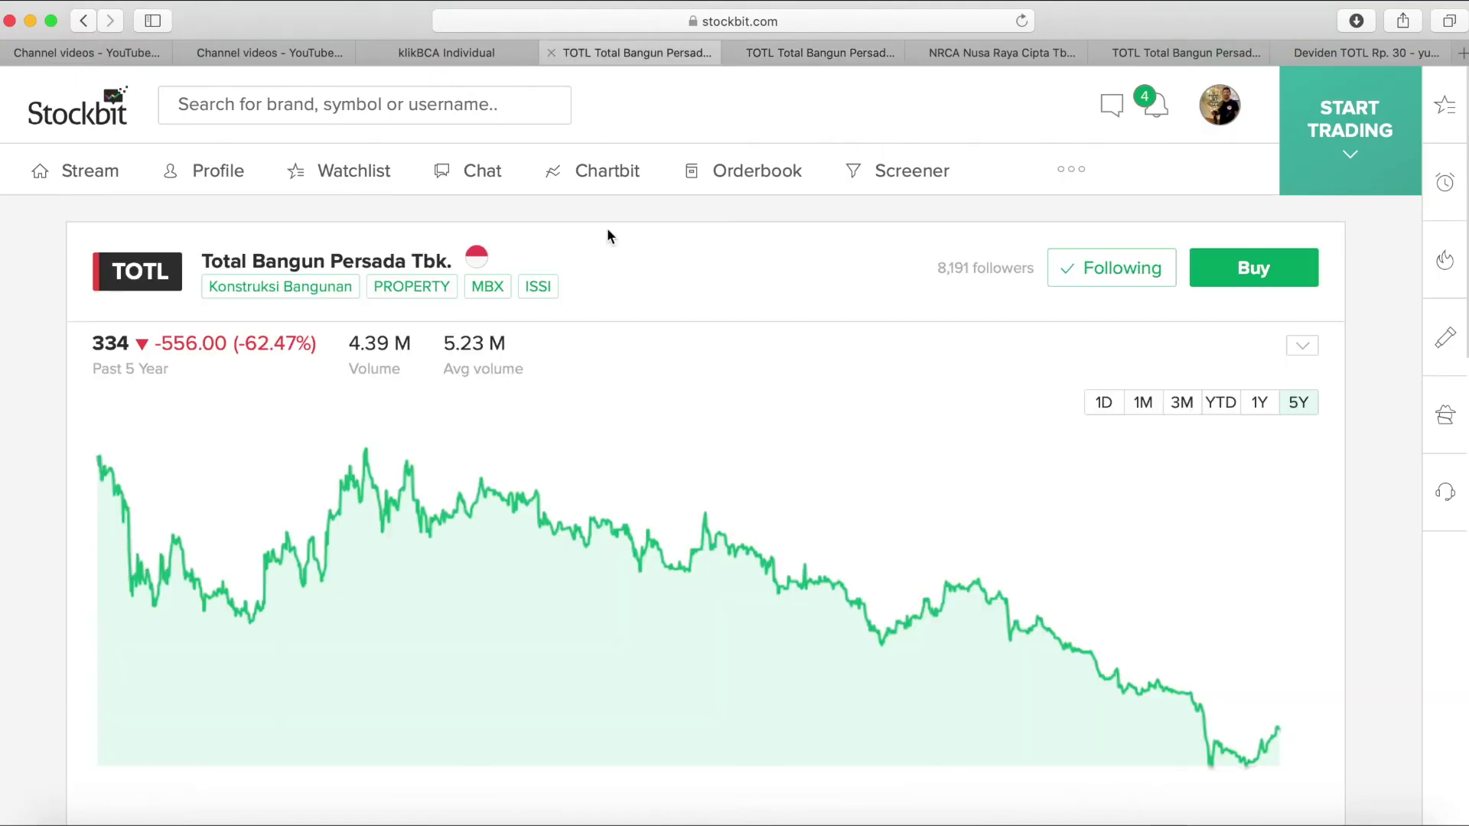
pyautogui.scroll(-7, 540, 559)
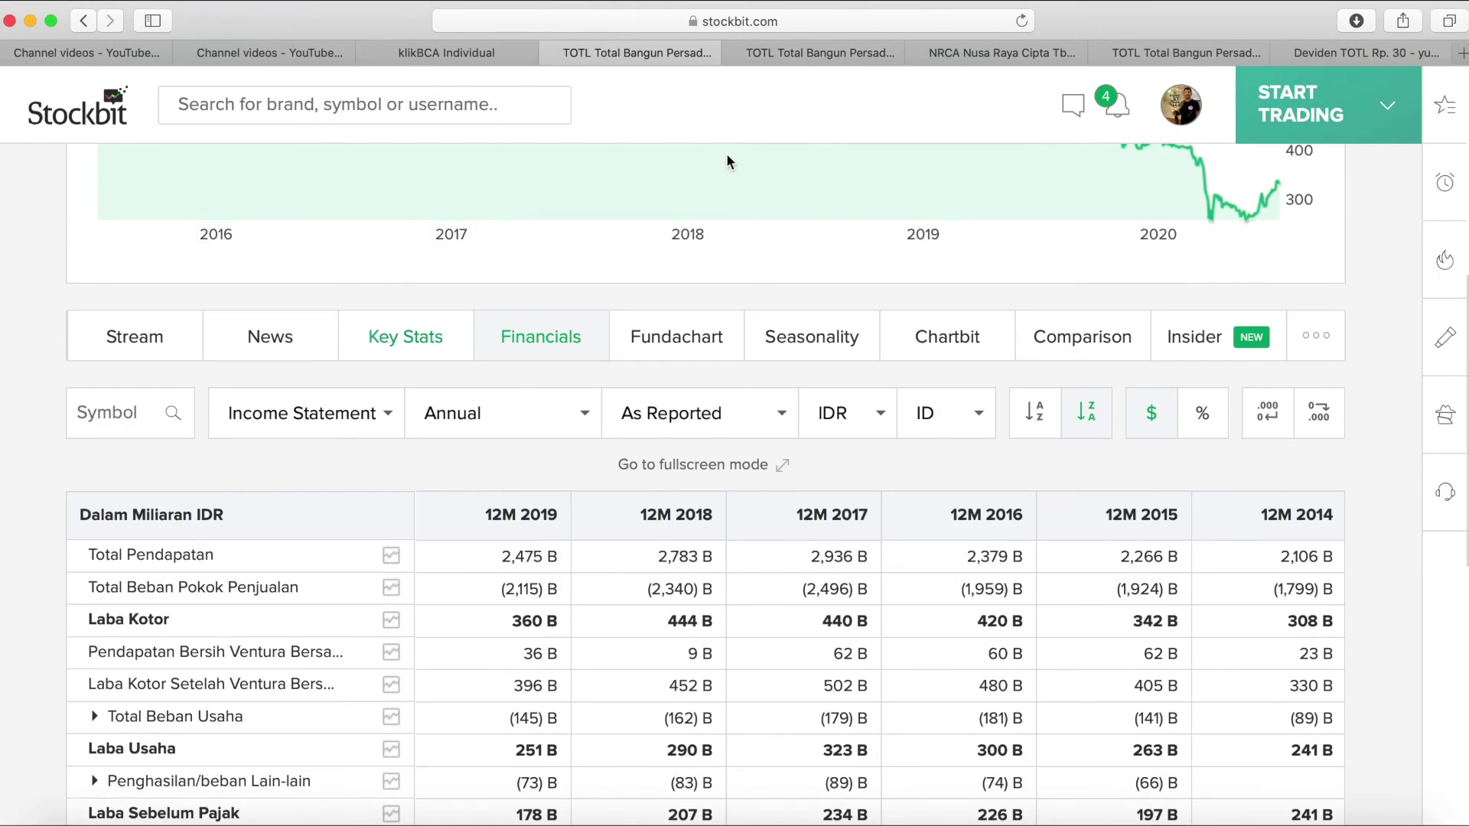
# Open TOTL's Key Stats on the other TOTL page and examine its valuation, price performance, cash flow, growth and dividend figures.
pyautogui.click(808, 55)
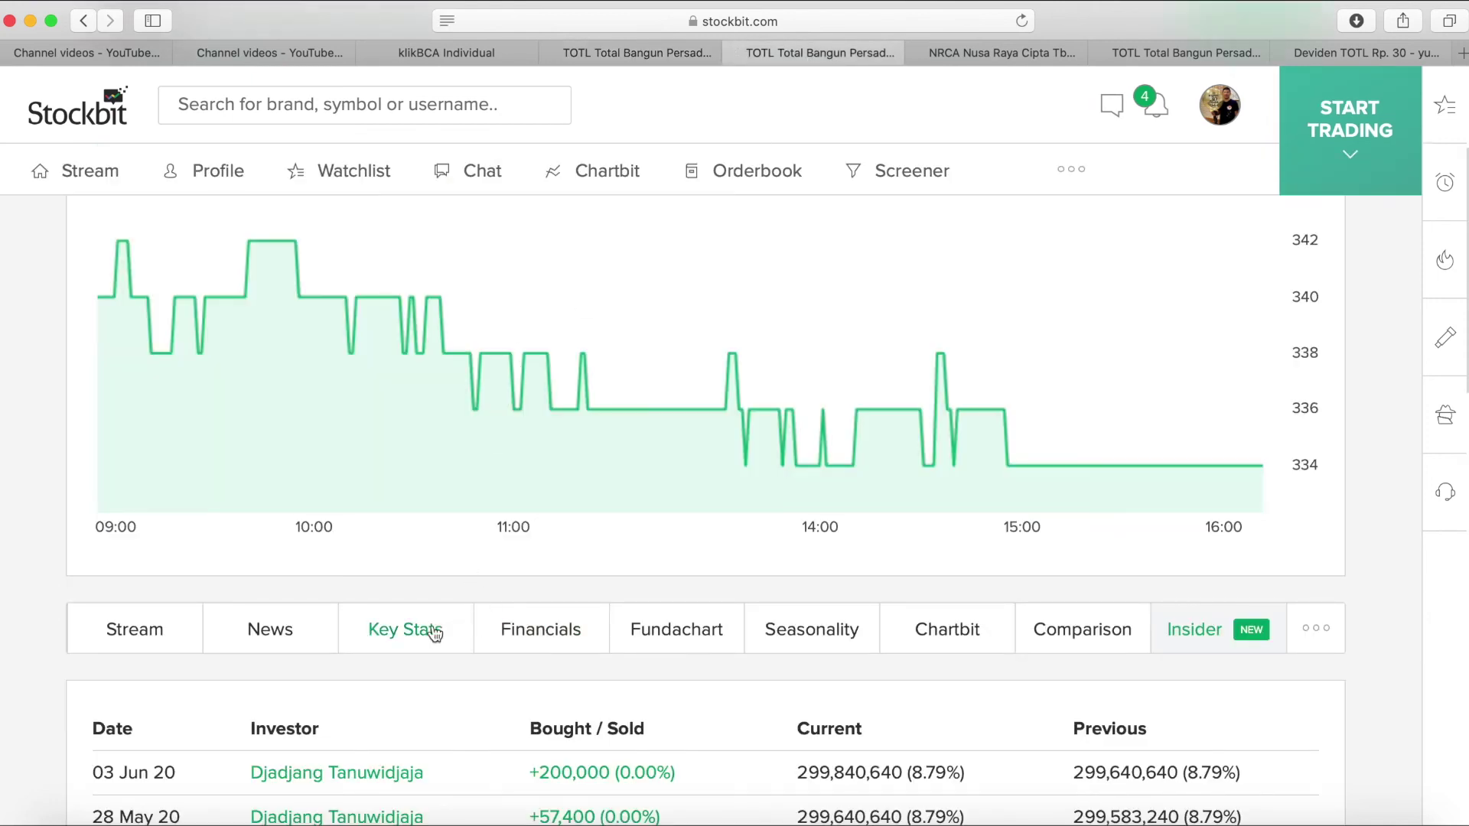
pyautogui.click(433, 634)
pyautogui.scroll(-8, 677, 658)
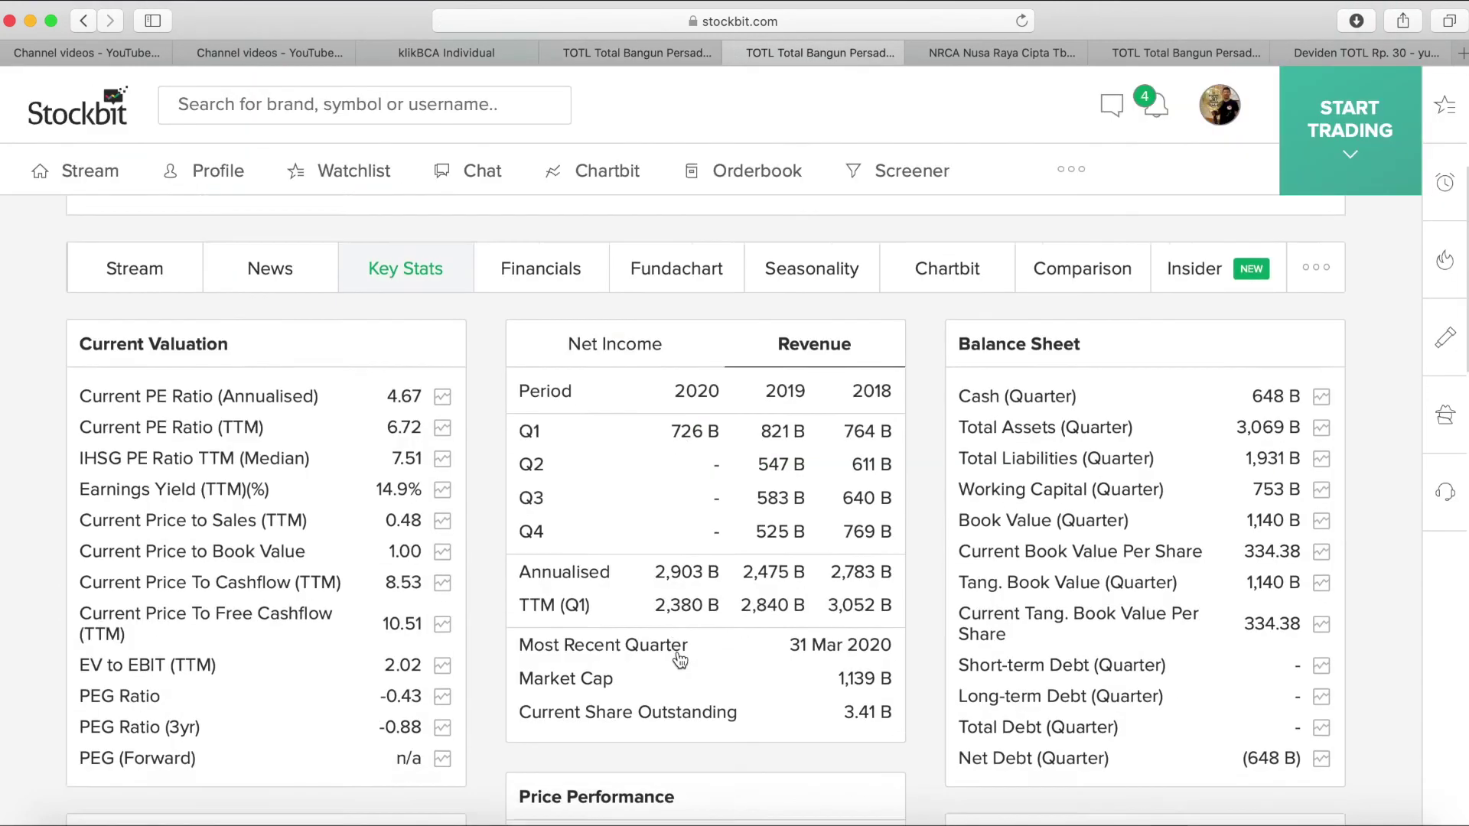
pyautogui.scroll(-10, 677, 659)
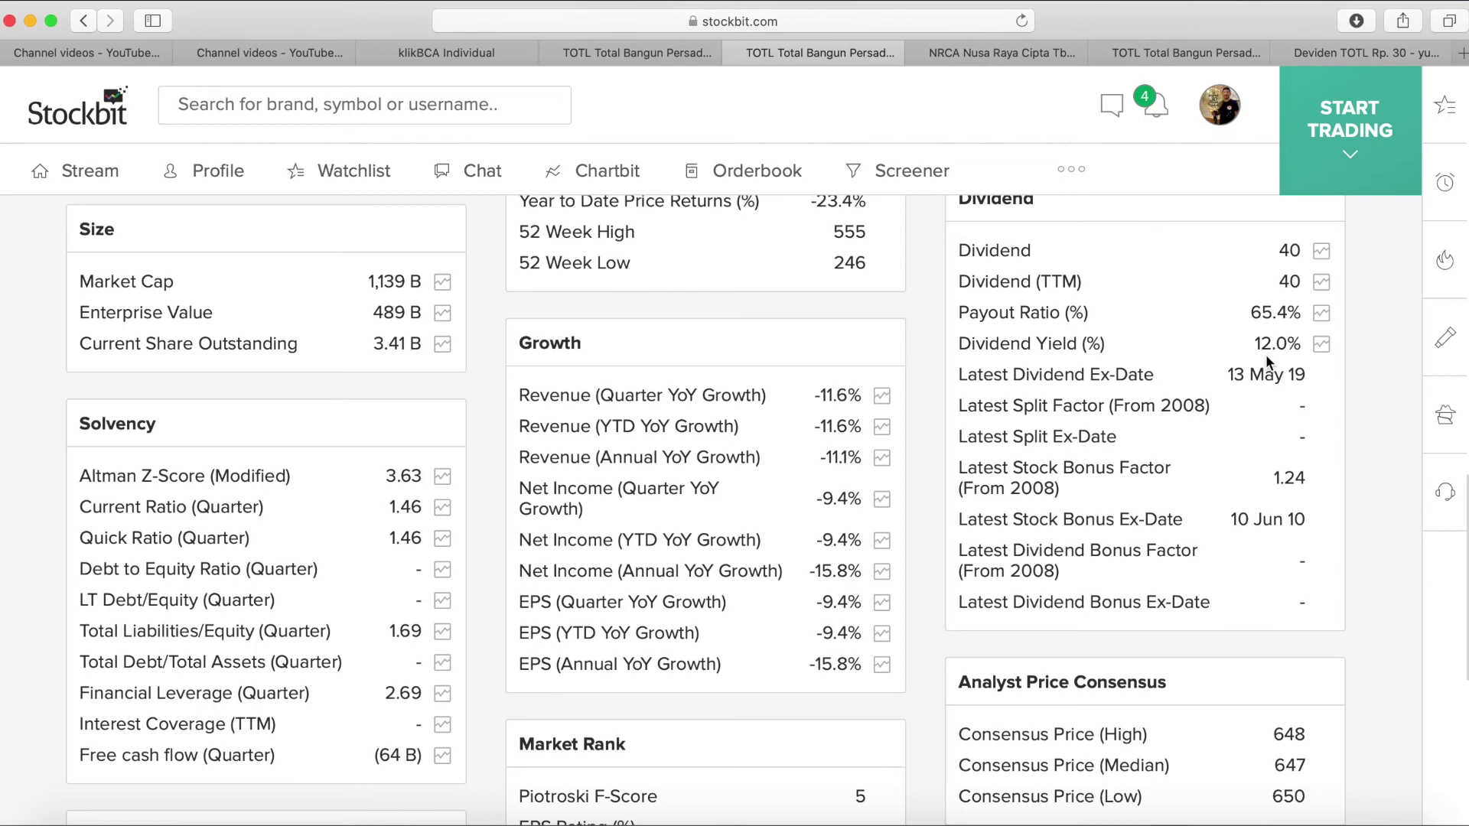
pyautogui.scroll(5, 1266, 355)
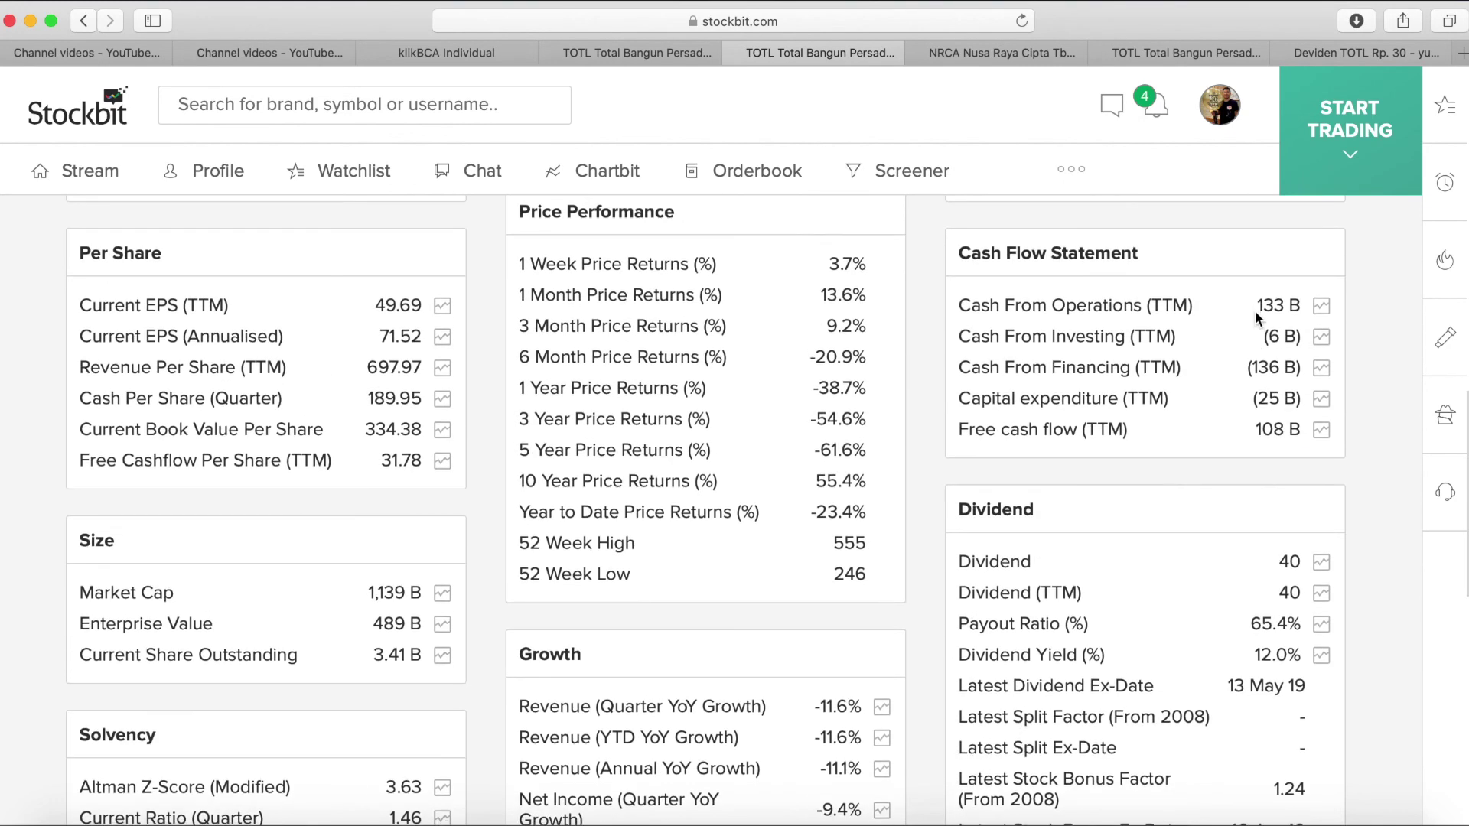
pyautogui.scroll(15, 1255, 311)
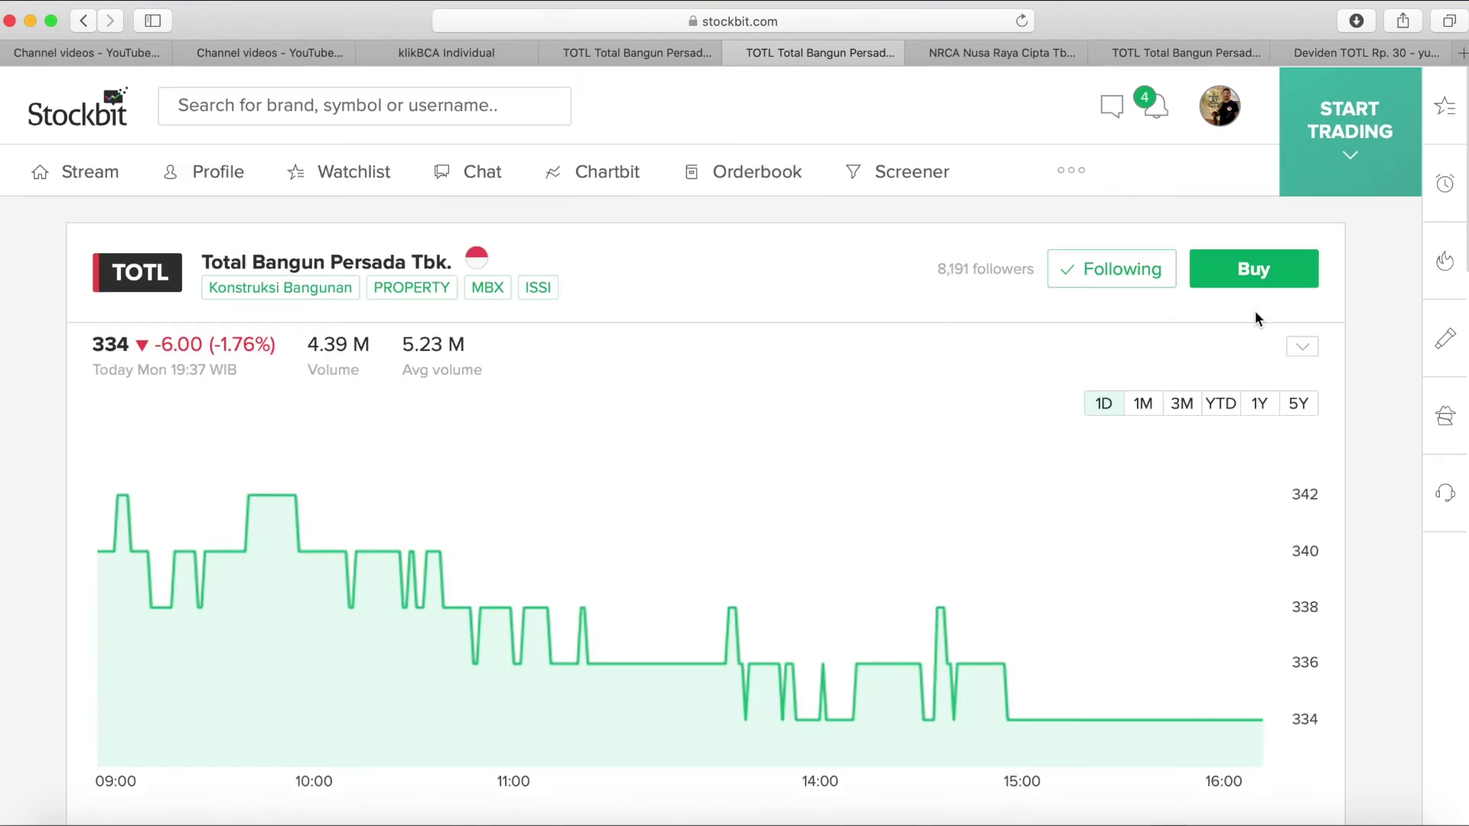
pyautogui.scroll(-15, 1255, 311)
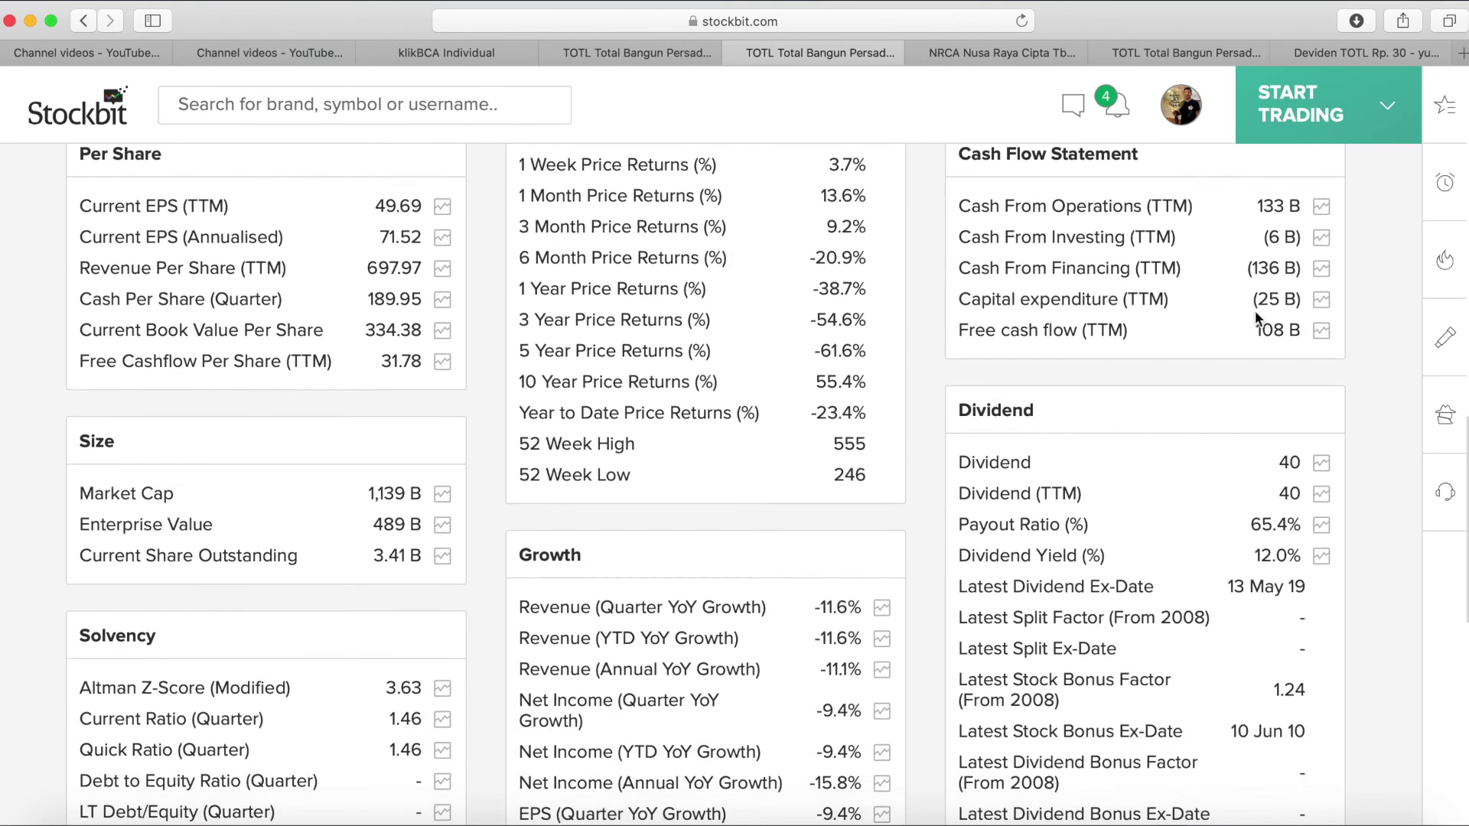
pyautogui.scroll(-1, 1255, 310)
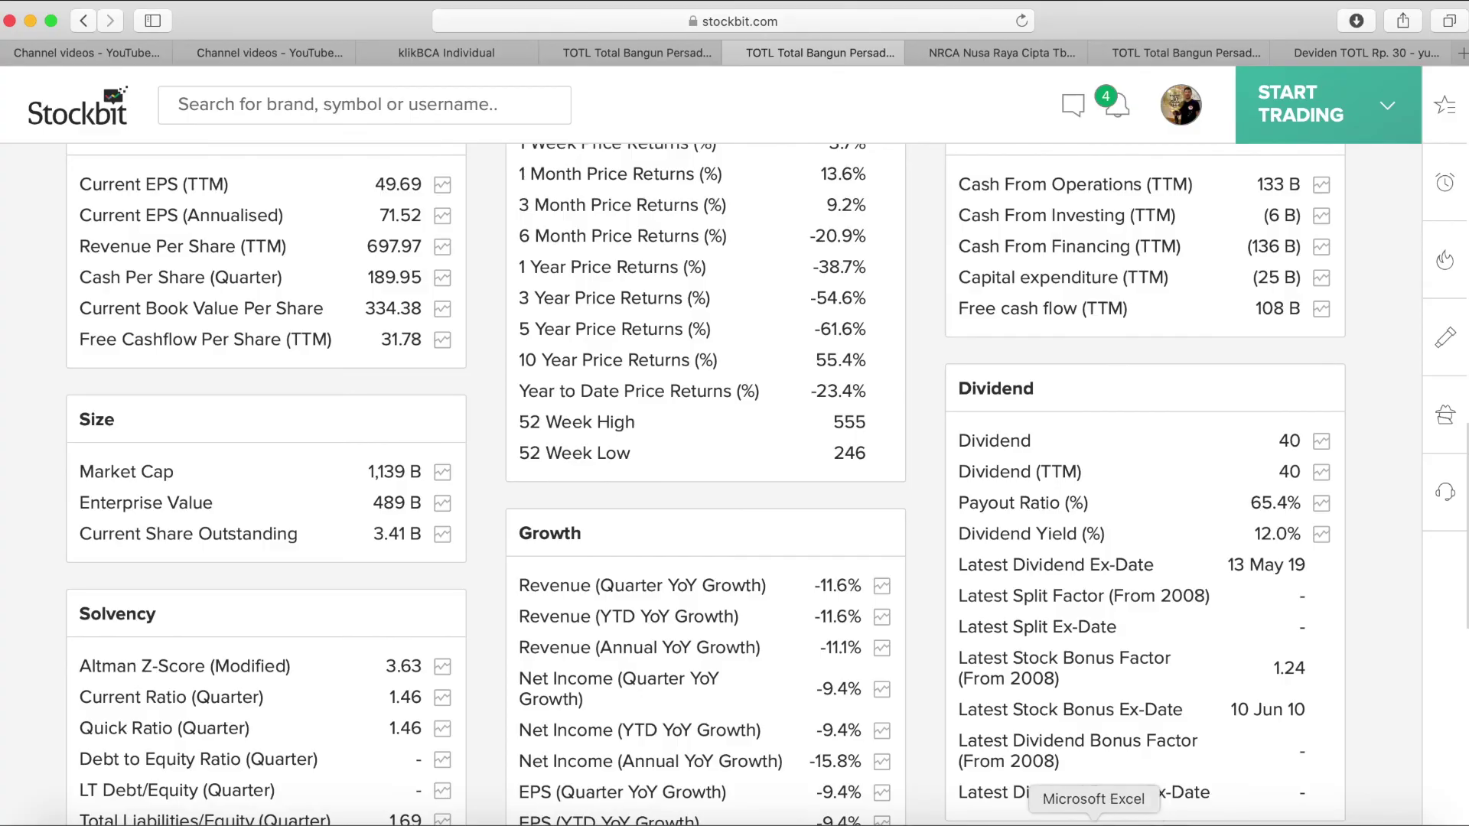
# Switch to Excel, select the total of the 2015–2019 dividends in the case 3 sheet, and return to Safari.
pyautogui.click(1191, 817)
pyautogui.click(1209, 442)
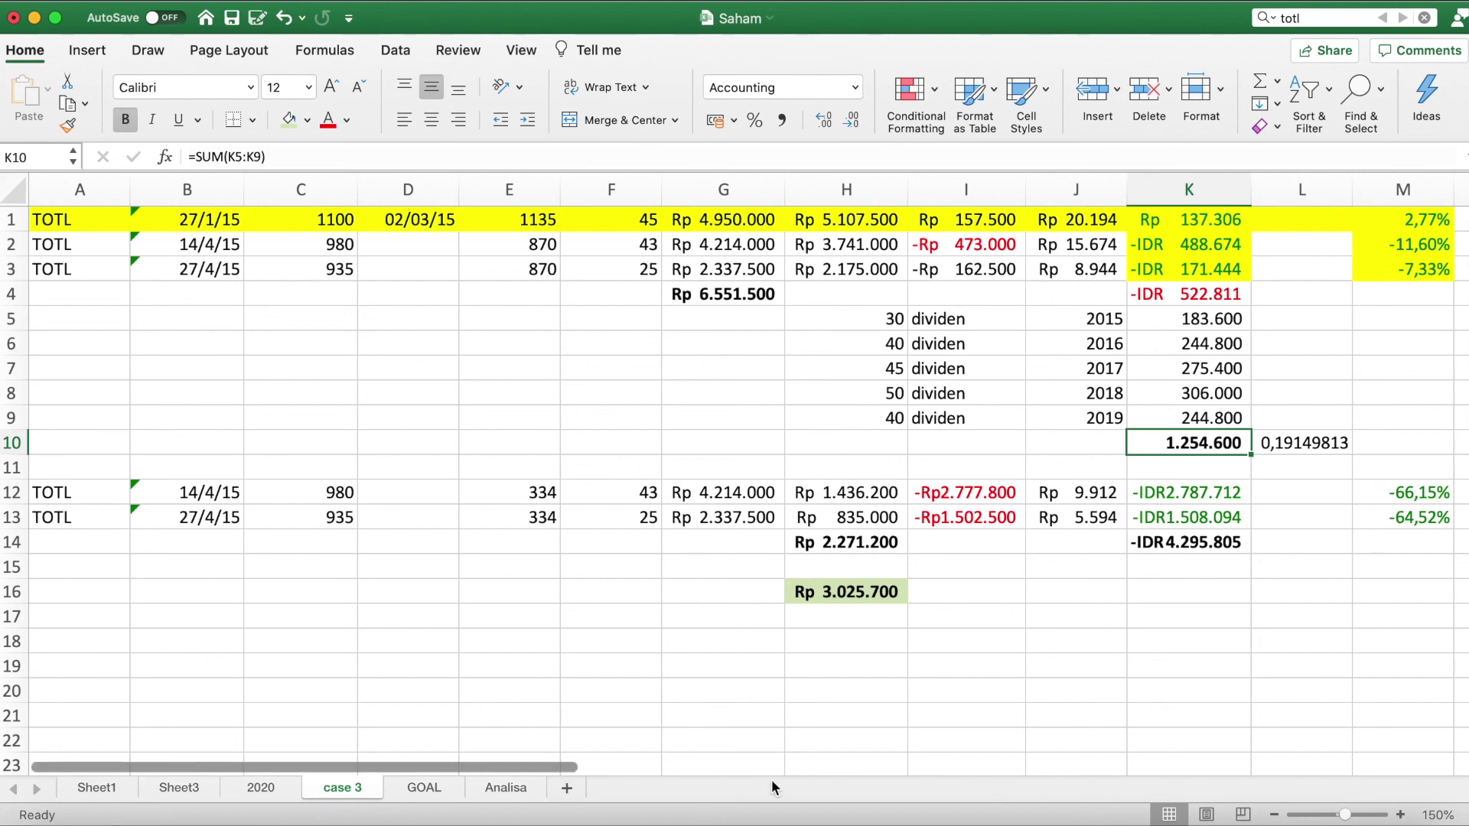
pyautogui.click(540, 817)
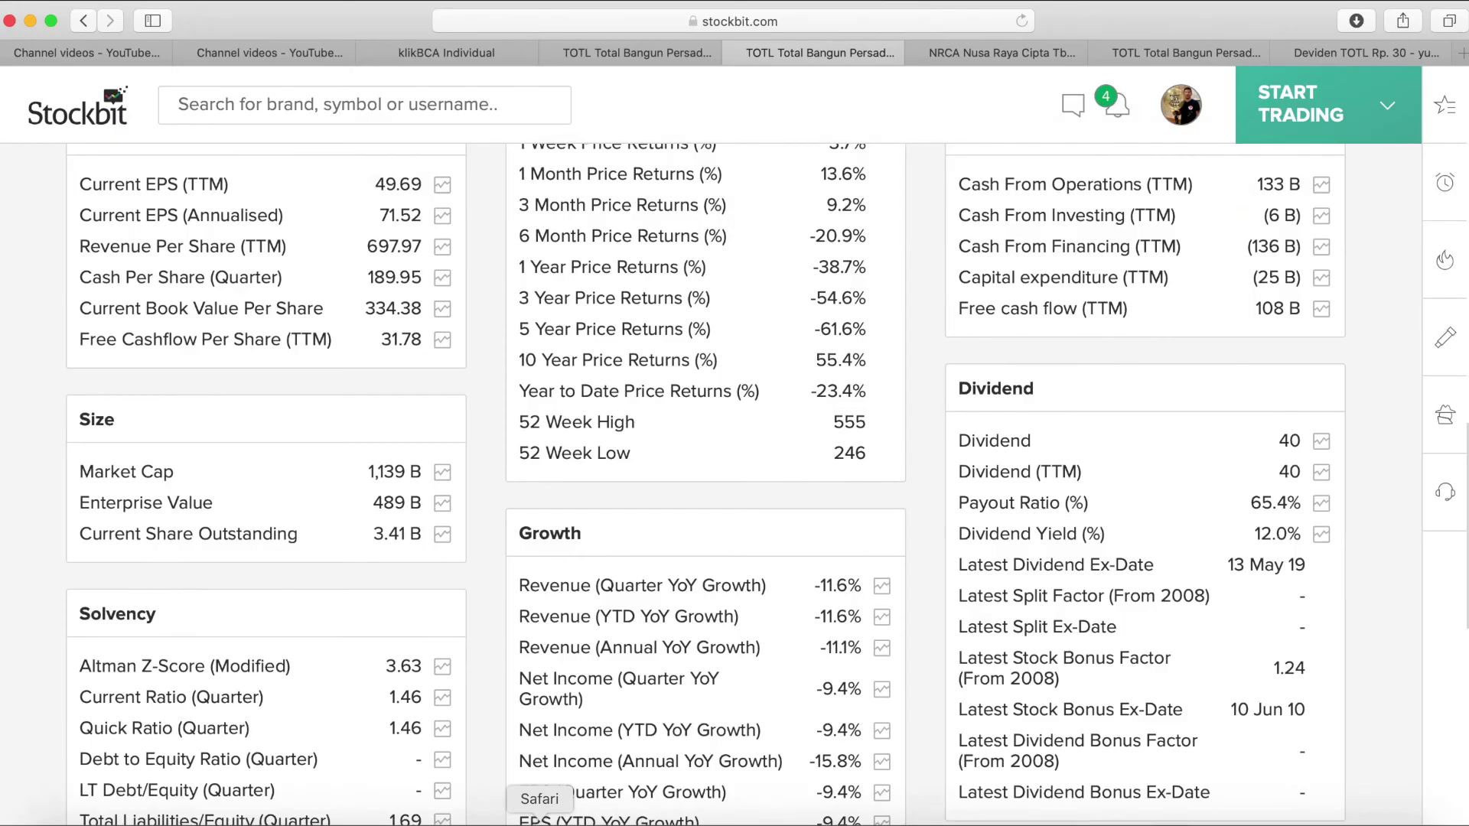
# Recheck TOTL's Price Performance and Dividend figures and open the saved ROE and ROA chart, Saham Thumnail-14.png.
pyautogui.scroll(2, 768, 488)
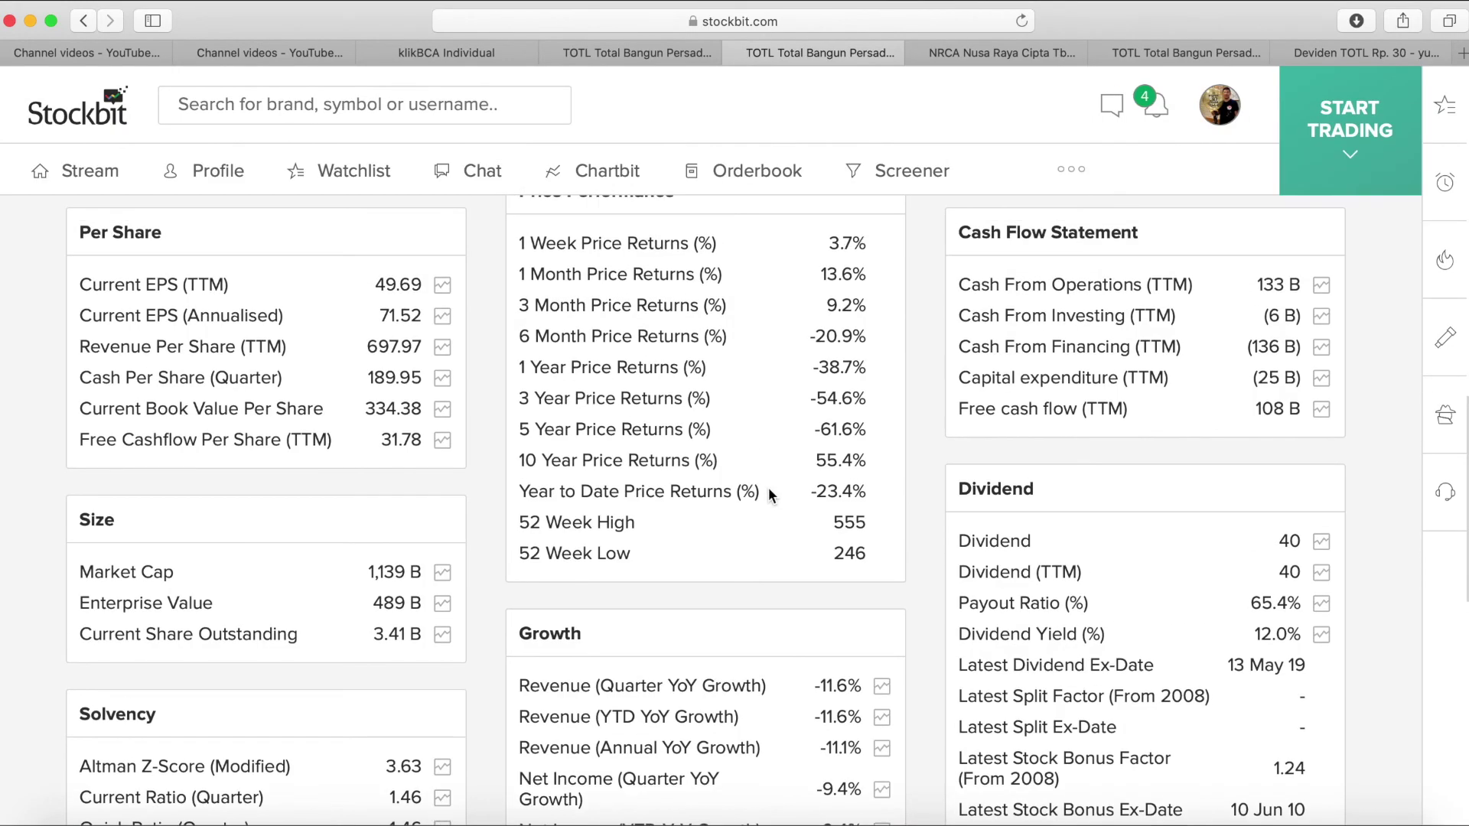
pyautogui.scroll(1, 769, 488)
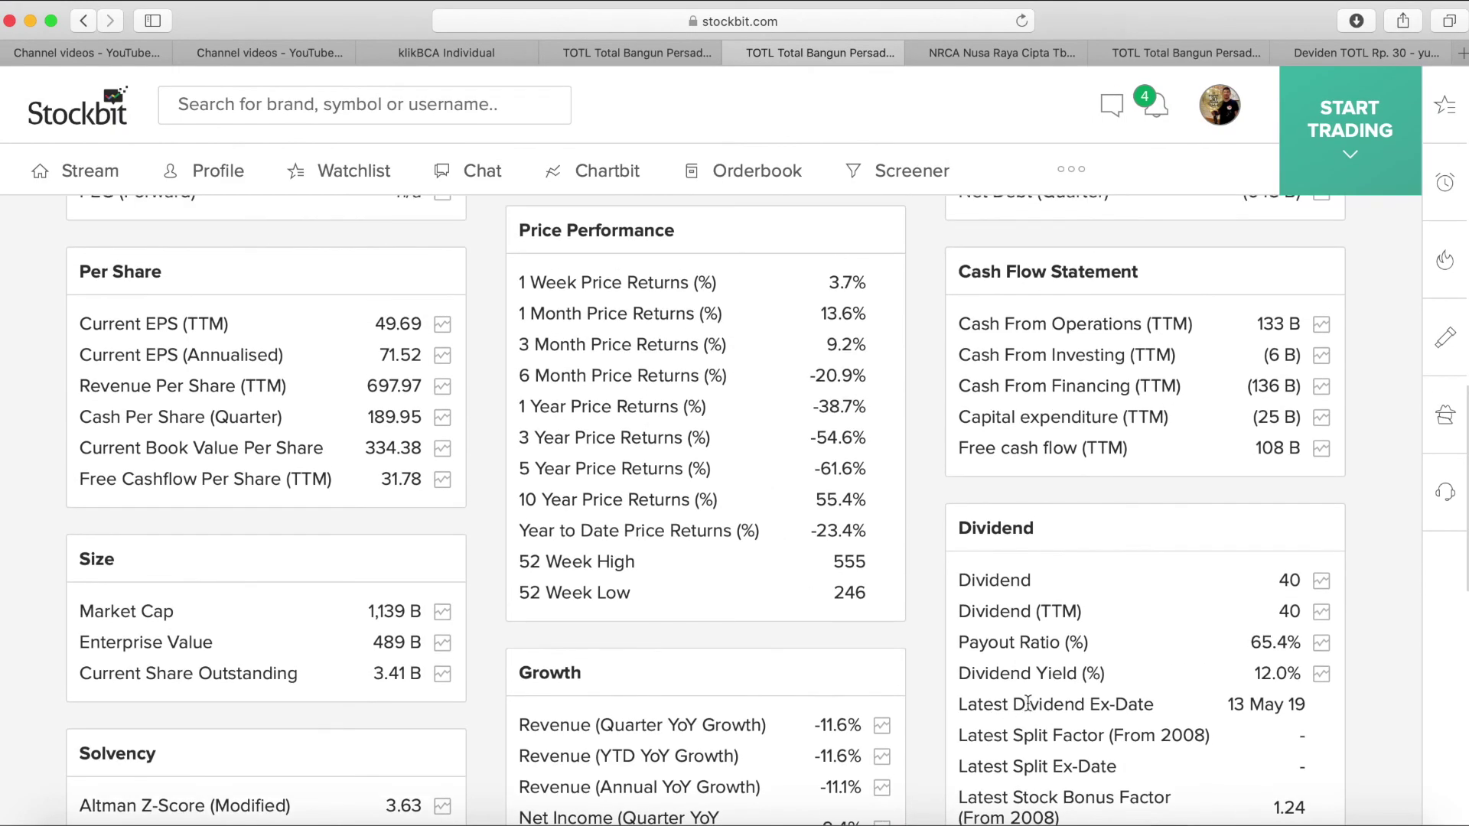
pyautogui.click(1338, 800)
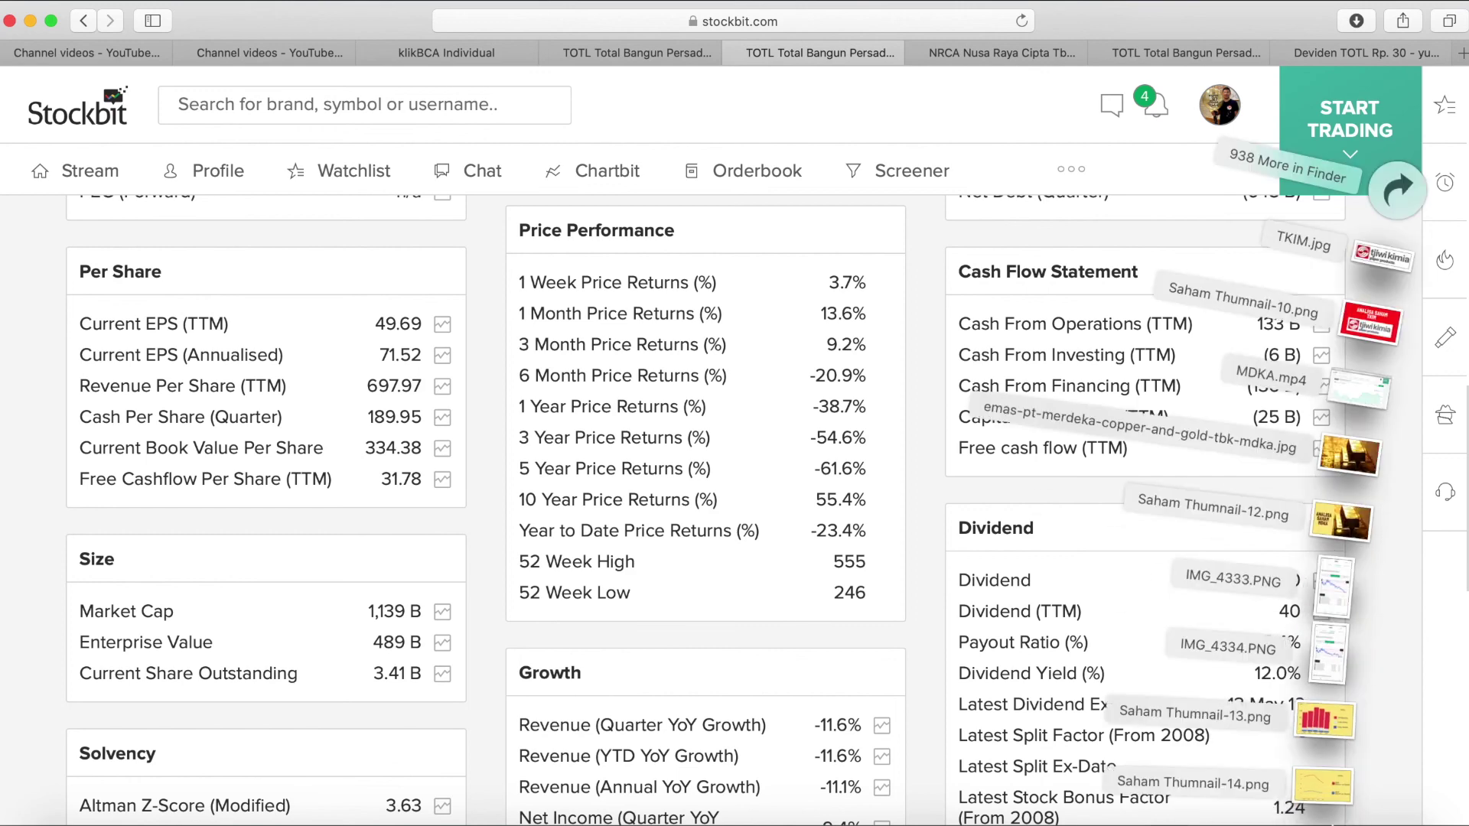
pyautogui.click(1331, 789)
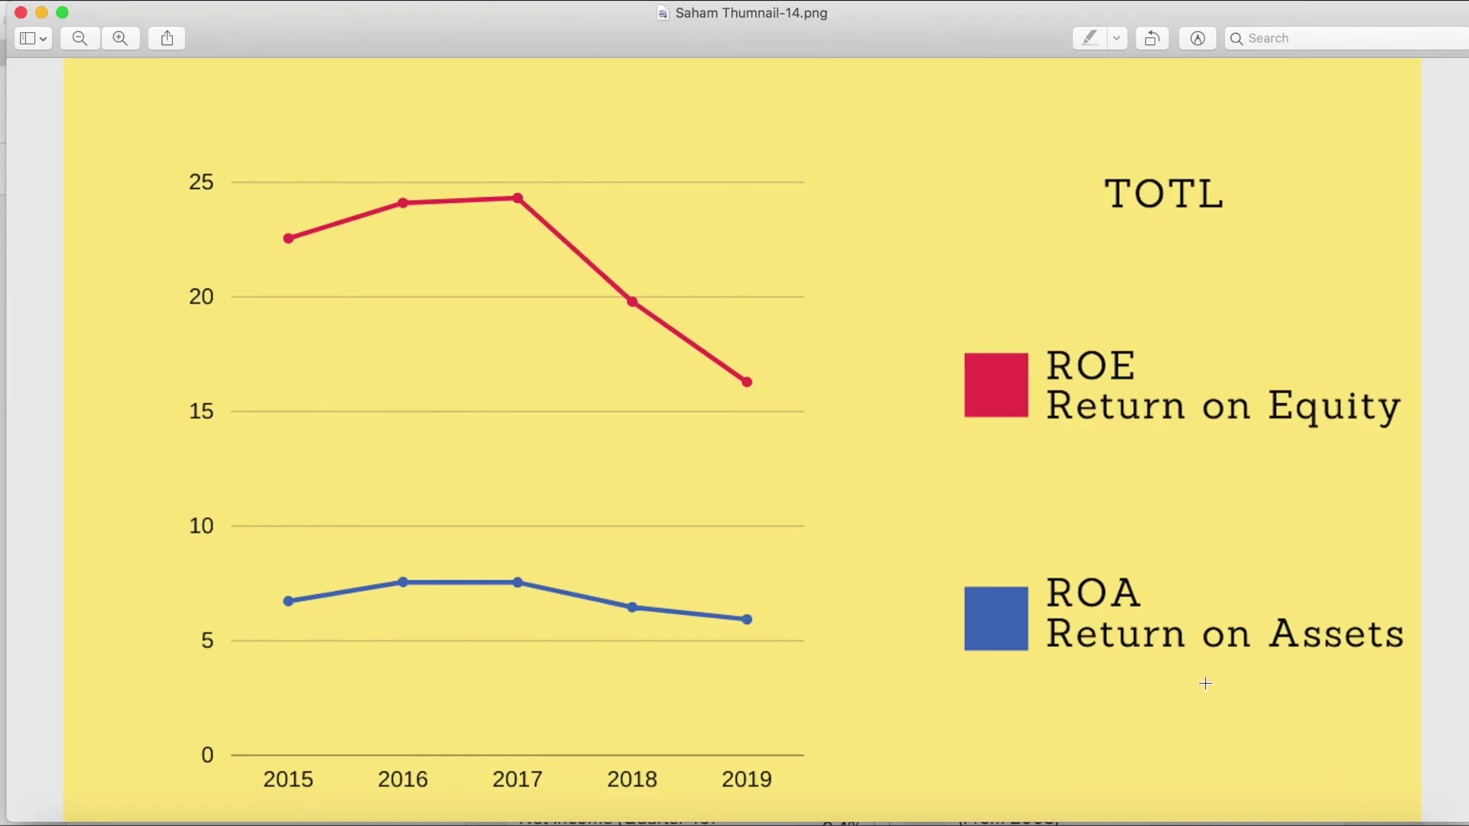